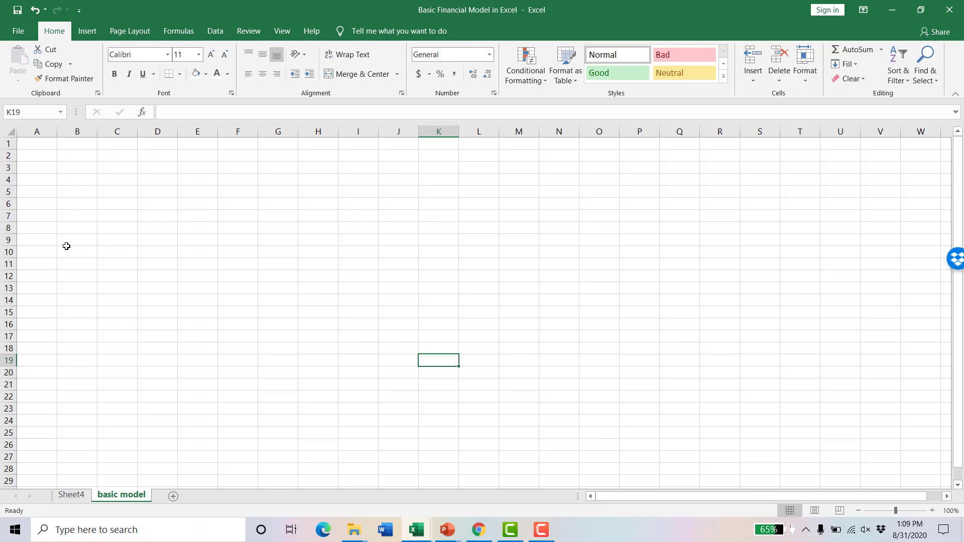
Fill all cells of the basic model sheet with white to hide the gridlines
left_click(9, 132)
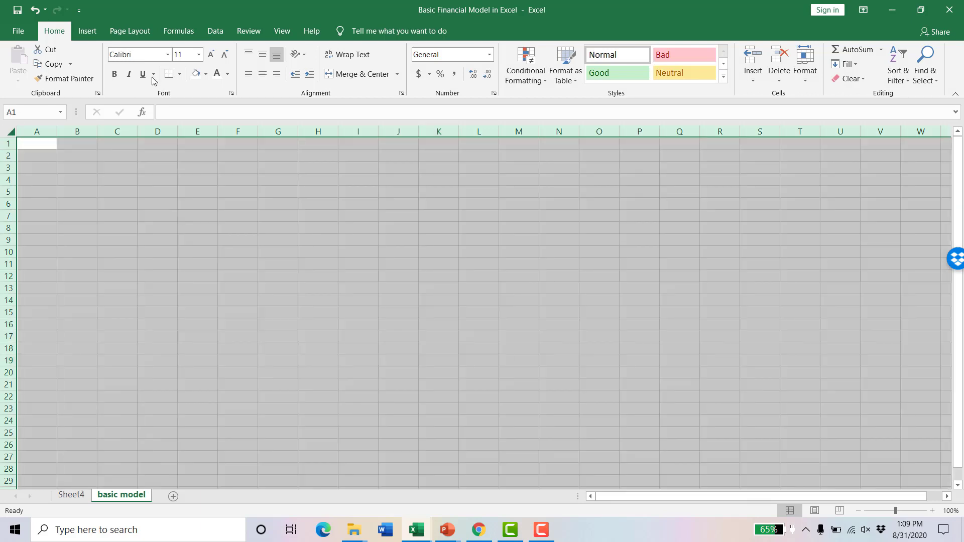
left_click(198, 73)
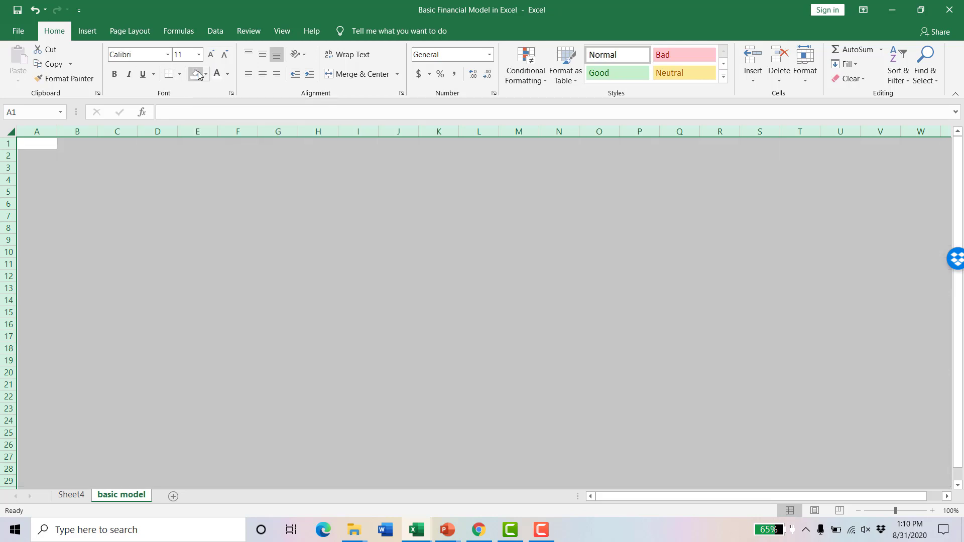
left_click(203, 190)
Copy the formatted Inputs, Hardcodes and calculation/formula legend from Sheet4 into cells A1:A3 of the basic model sheet
left_click(76, 495)
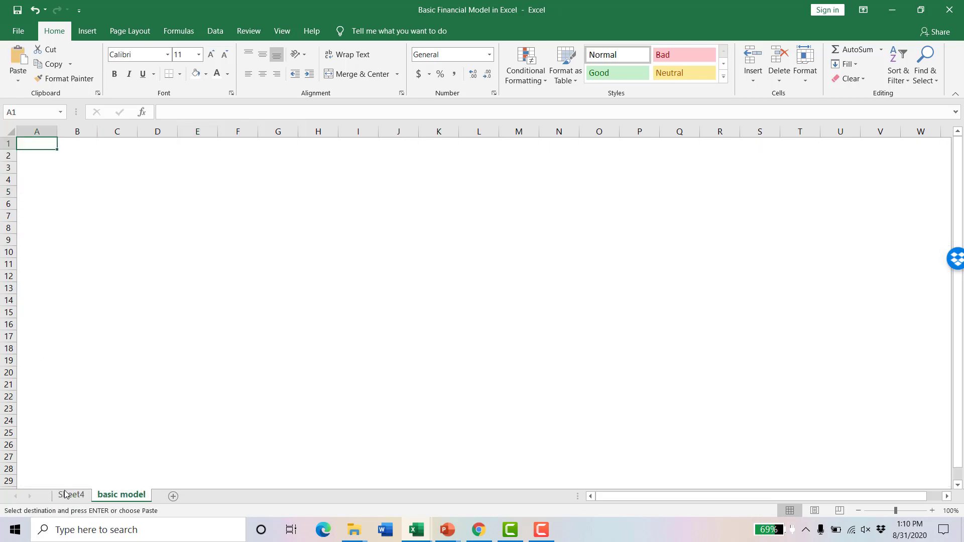
left_click(65, 489)
left_click(121, 495)
type("Inputs Hardcodes calculation/formula")
left_click(136, 159)
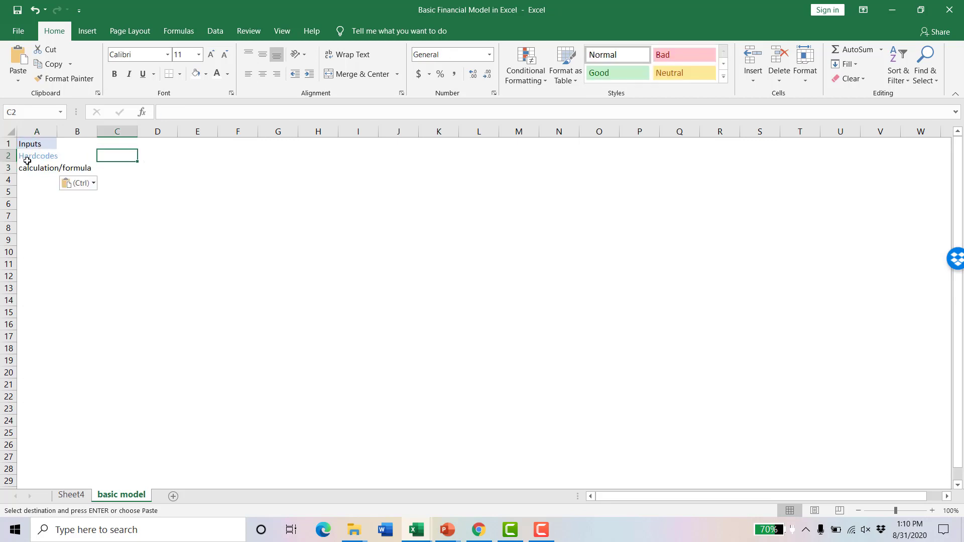
left_click(34, 145)
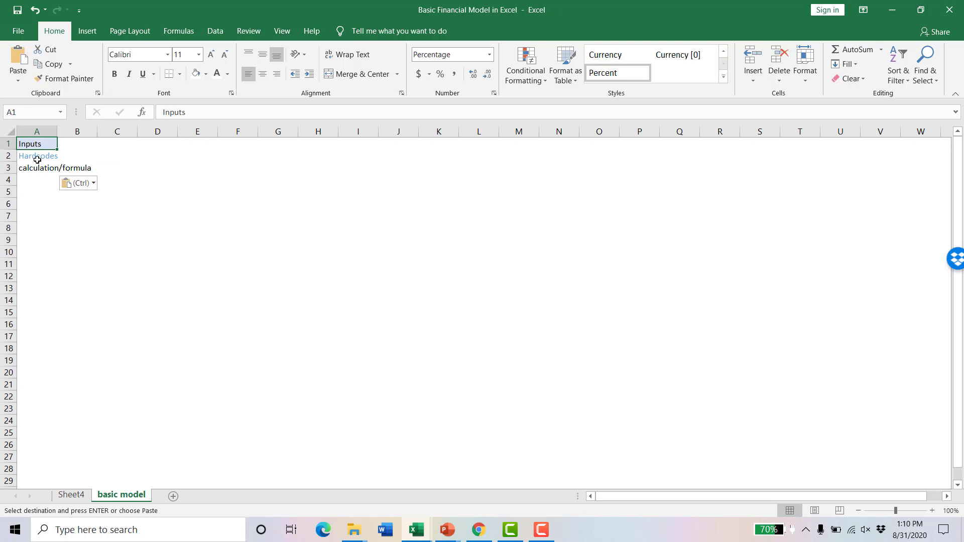
left_click(38, 159)
left_click(37, 170)
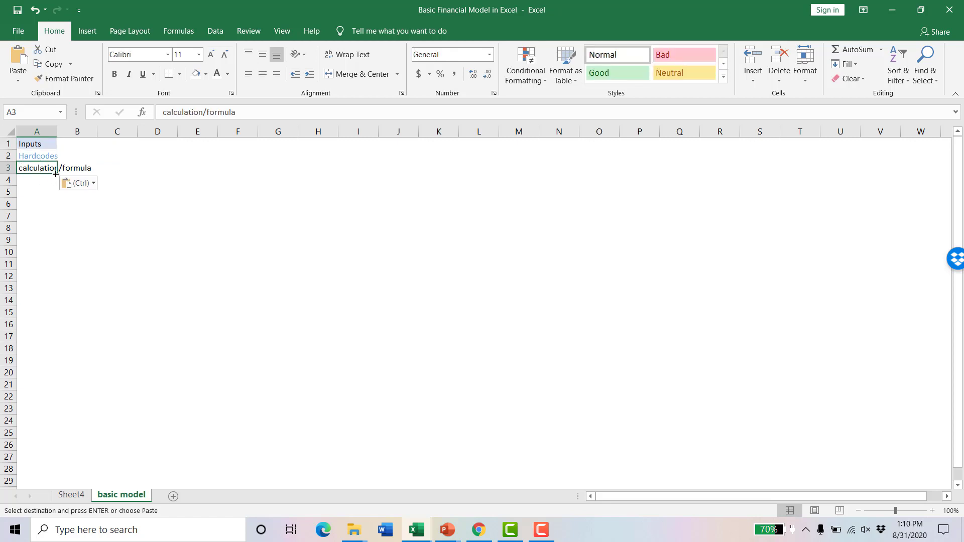
Enter the heading "Actuals/Historicals" in cell C1
left_click(124, 139)
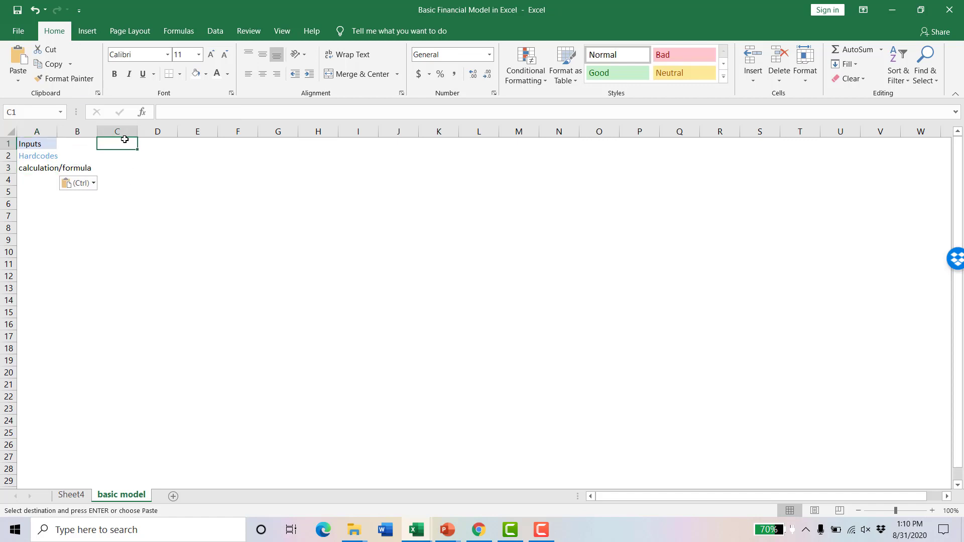
type("Act")
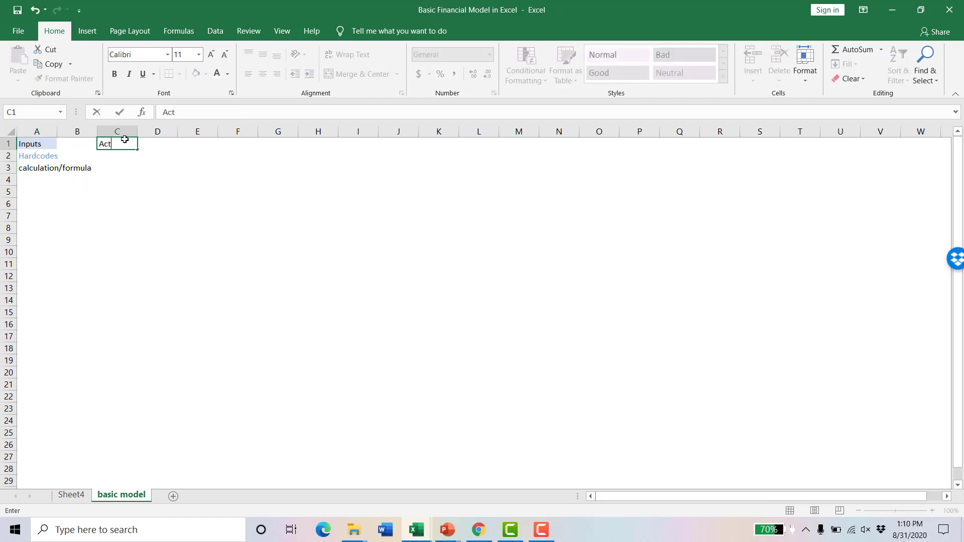
type("uals/Historicals")
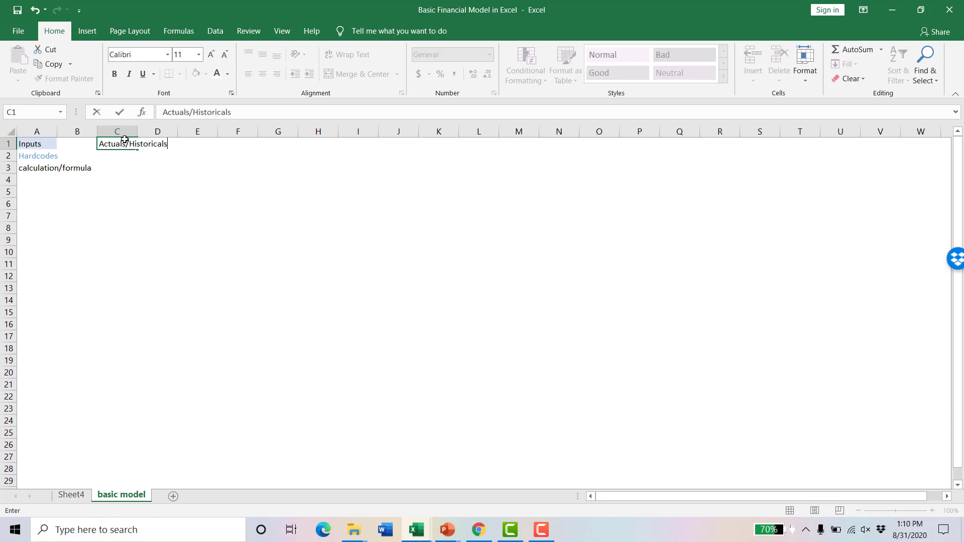
key("Return")
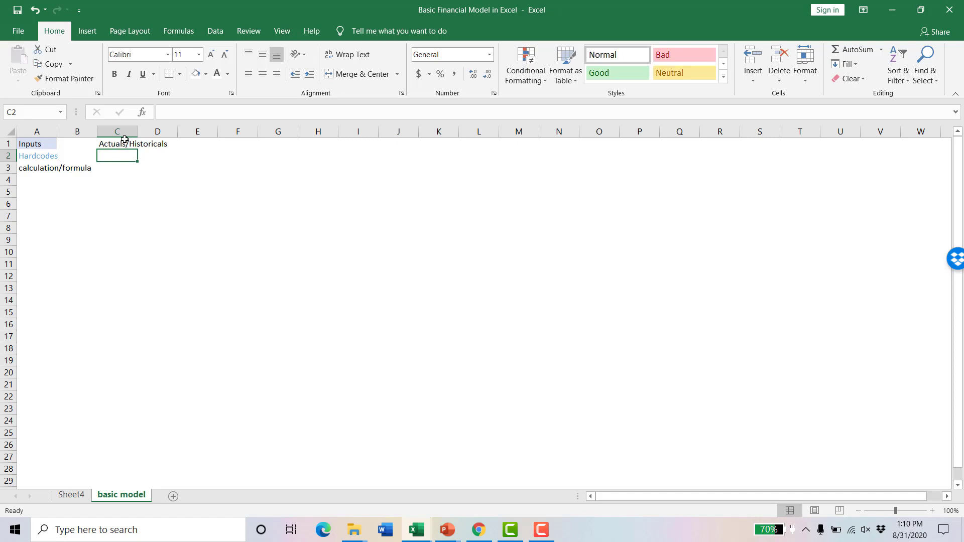
Enter the historical years 2018 and 2019 in cells C2 and D2
type("2017")
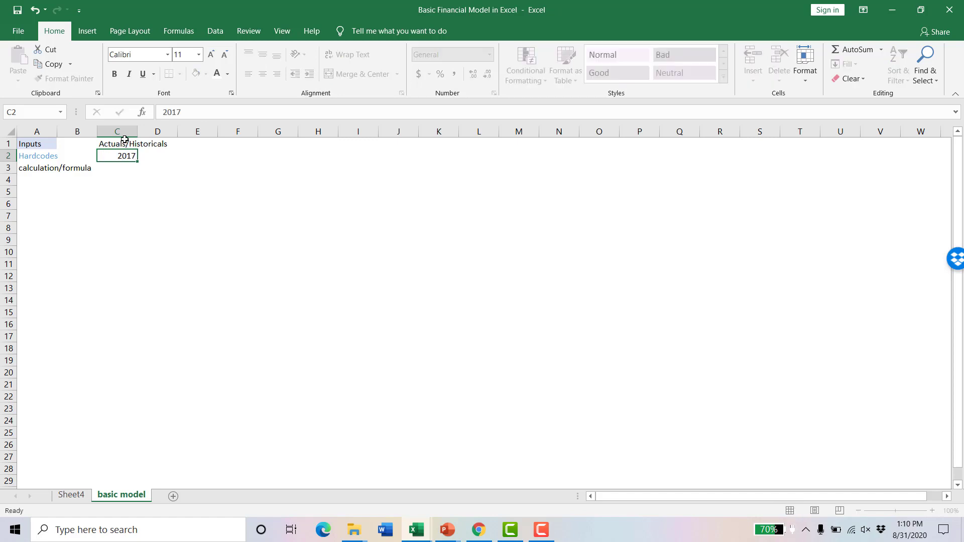
key("Tab")
key("Left")
type("2018")
key("Tab")
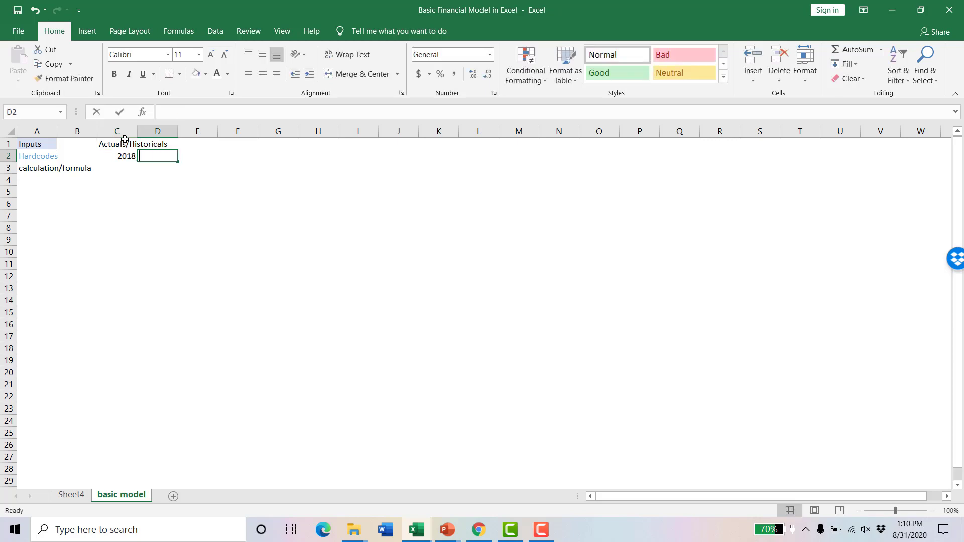
type("2019")
key("Tab")
Enter the heading "Forecast" in cell E1
key("Up")
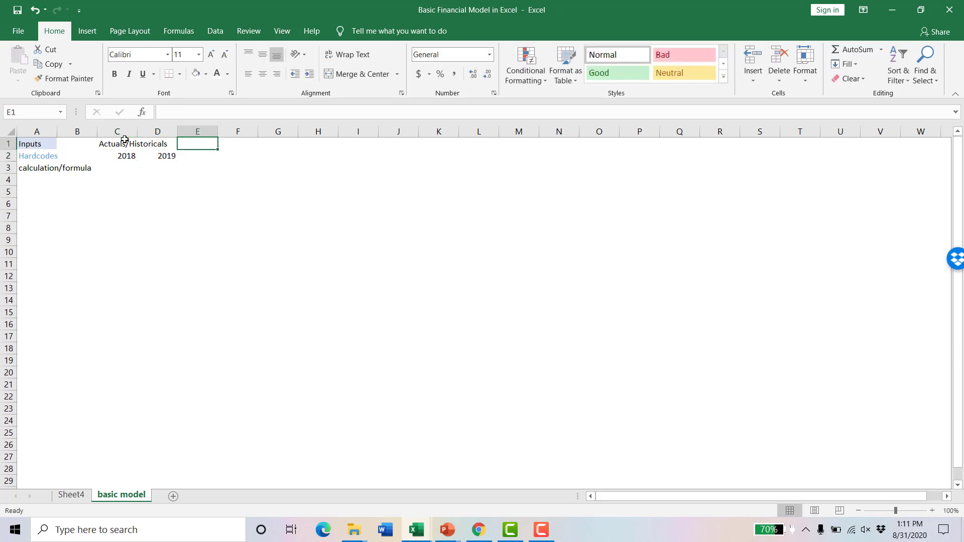
type("Forecast")
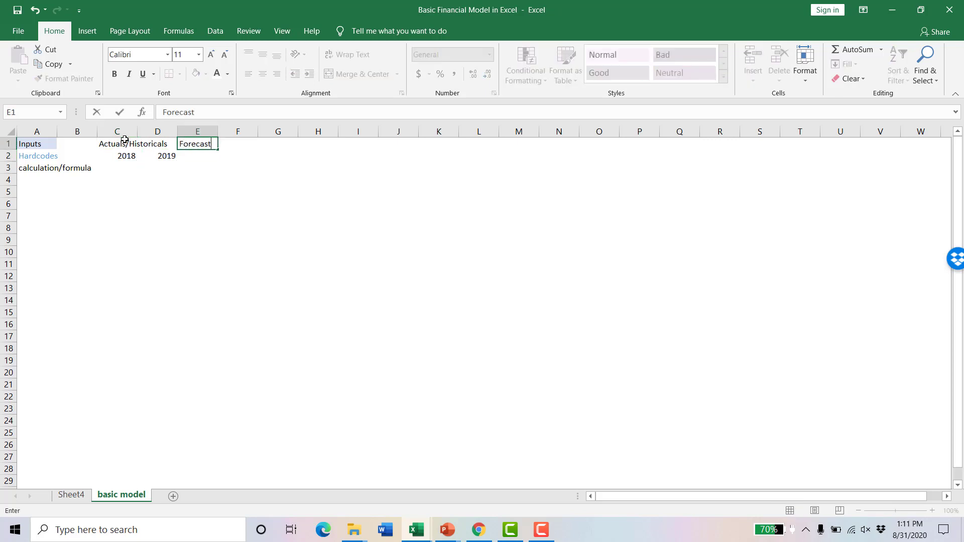
type(" / Budg")
key("BackSpace")
key("BackSpace")
key("BackSpace")
key("BackSpace")
key("BackSpace")
key("BackSpace")
key("Return")
Enter the forecast years 2020, 2021 and 2022 in cells E2 to G2
type("2020")
key("Tab")
type("2021")
key("ctrl+Return")
key("Tab")
type("20")
key("Tab")
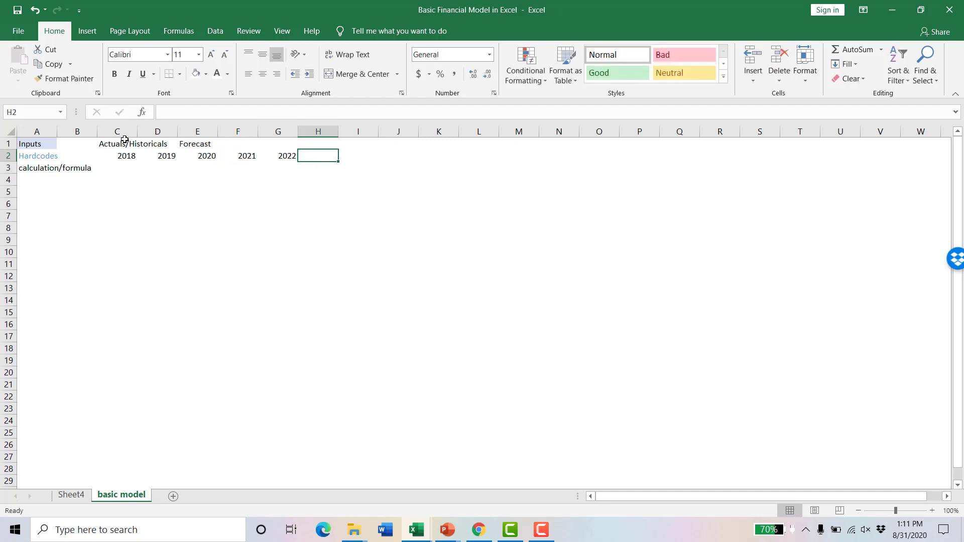
Widen columns C to G equally and add leading spaces to the Actuals/Historicals and Forecast headings to place them over their years
left_click_drag(128, 129, 317, 129)
left_click(103, 144)
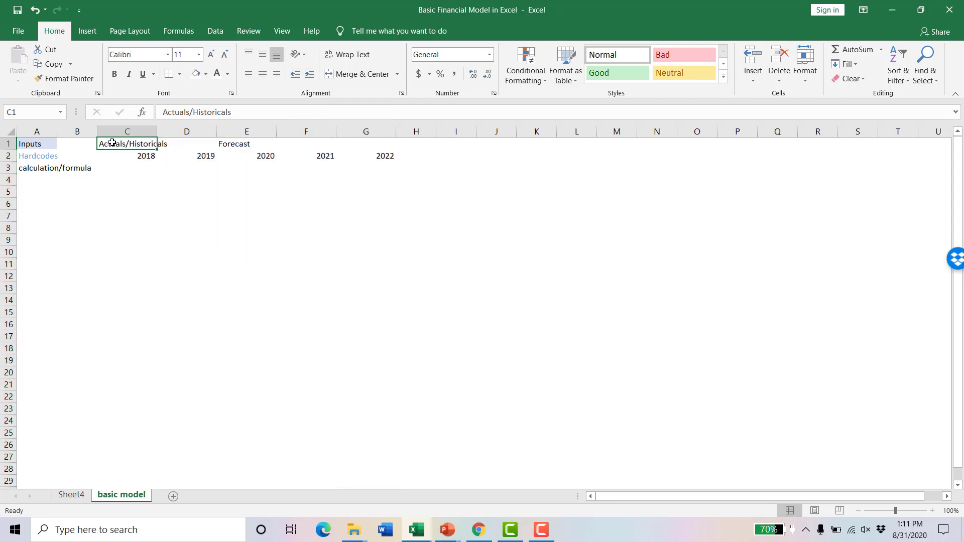
mouse_move(122, 140)
left_mouse_down()
mouse_move(185, 133)
mouse_move(121, 151)
mouse_move(90, 144)
mouse_move(122, 142)
left_mouse_up()
double_click(99, 144)
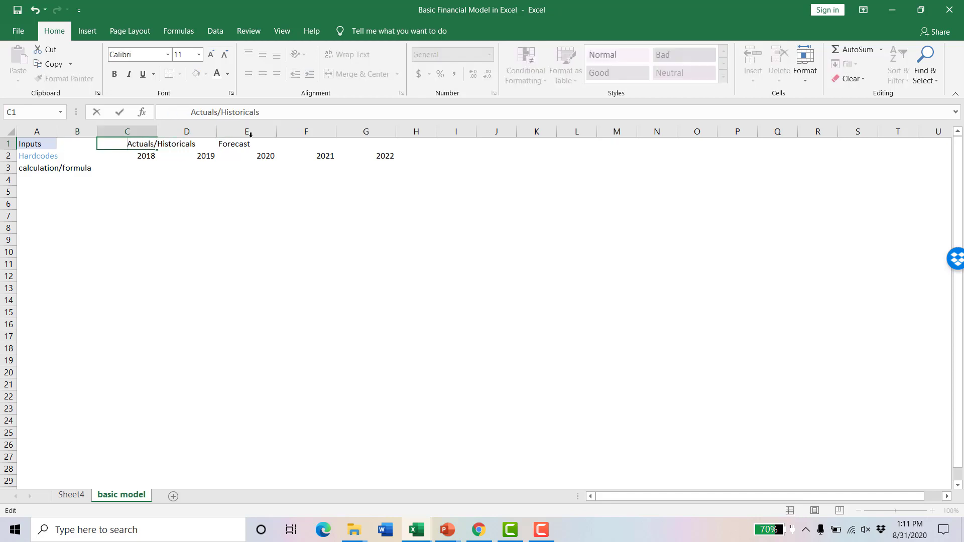
left_click(231, 141)
double_click(232, 142)
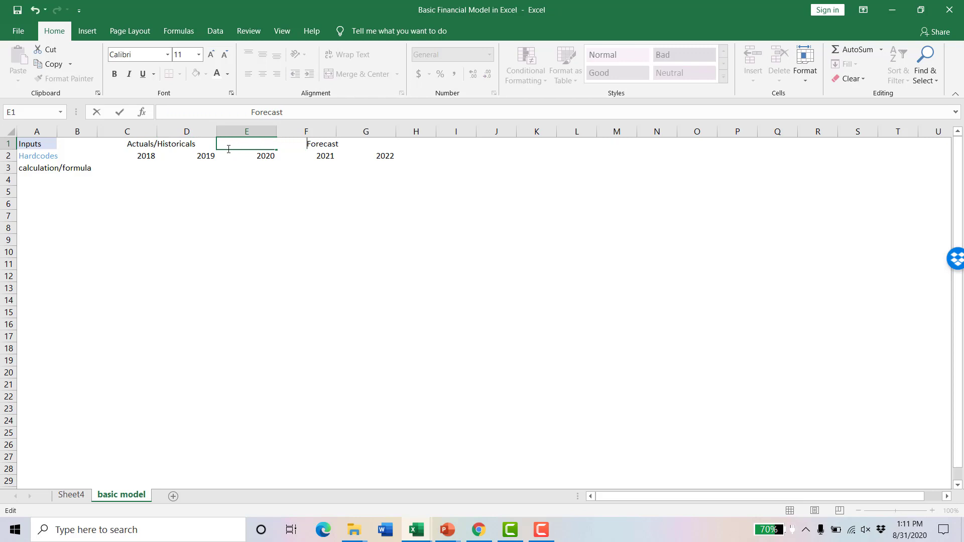
left_click(227, 195)
Format the historical header C1:D2 with a dark blue-grey fill and bold white text
left_click_drag(121, 145, 205, 153)
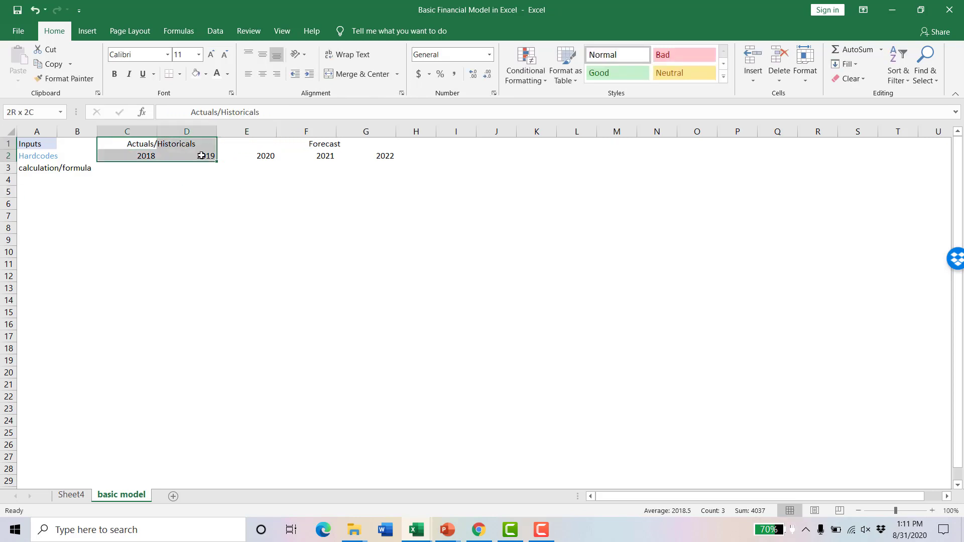
left_click(205, 74)
left_click(225, 103)
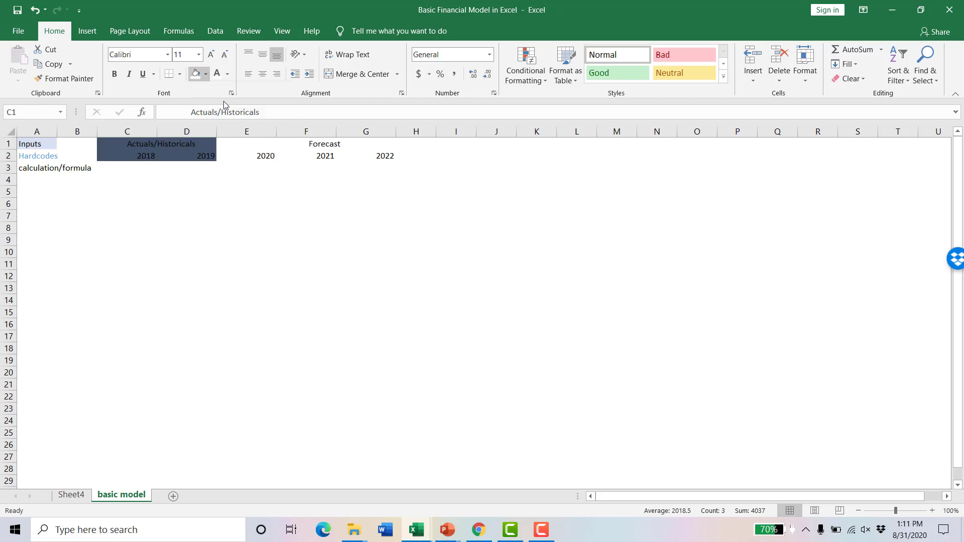
left_click(220, 76)
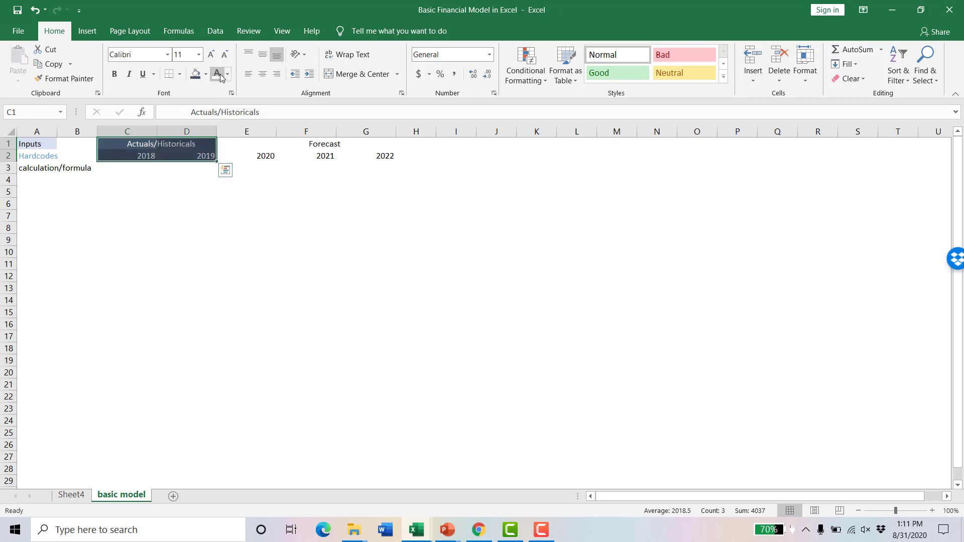
key("ctrl+b")
Format the forecast header E1:G2 with a blue fill and bold white text
left_click_drag(259, 143, 378, 152)
left_click(205, 74)
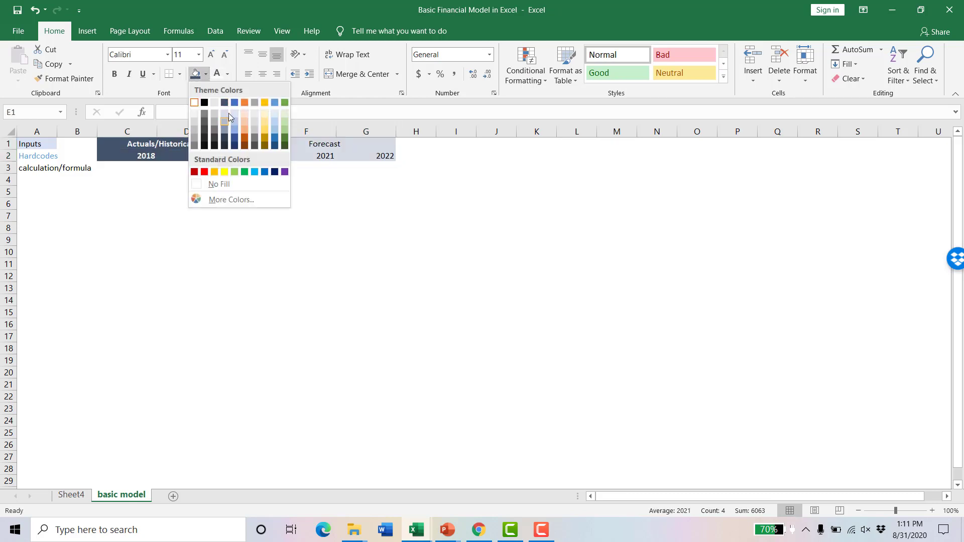
left_click(236, 103)
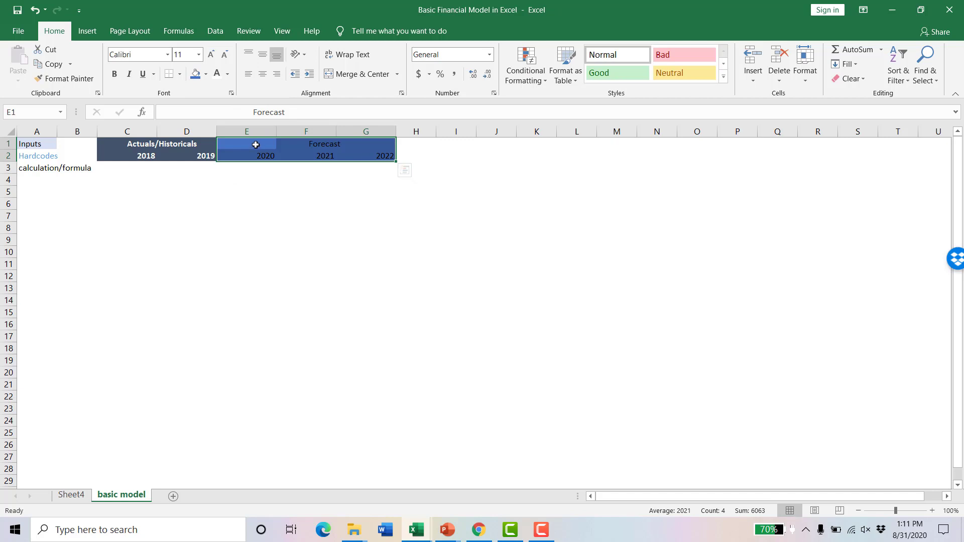
left_click(222, 78)
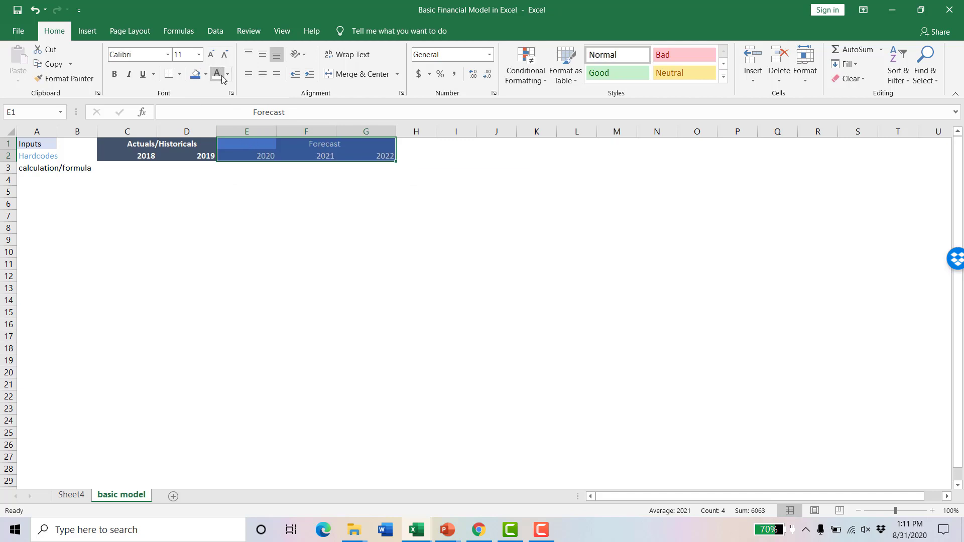
left_click(268, 192)
Centre the years in C2:G2 and remove some leading spaces from the Forecast heading to align it over 2021
left_click_drag(140, 156, 371, 156)
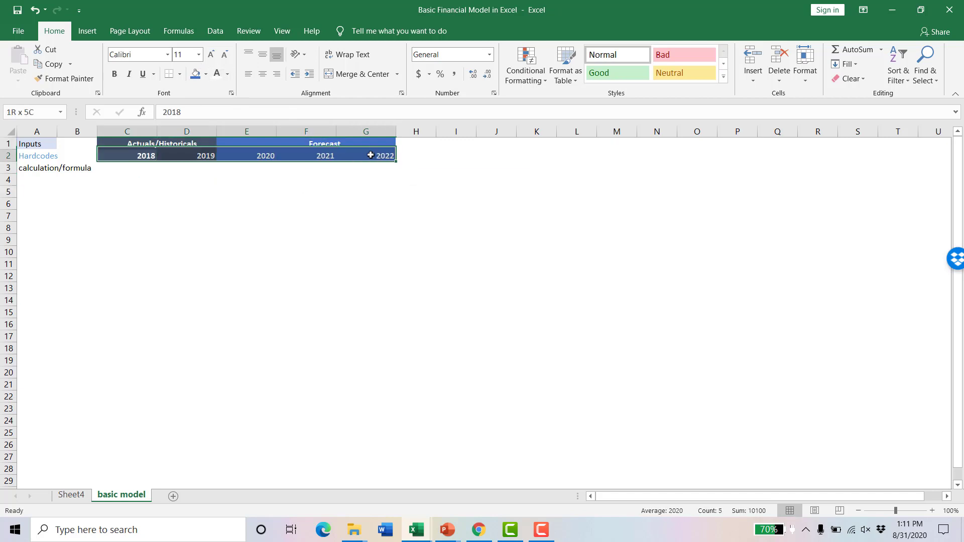
left_click(262, 75)
double_click(286, 144)
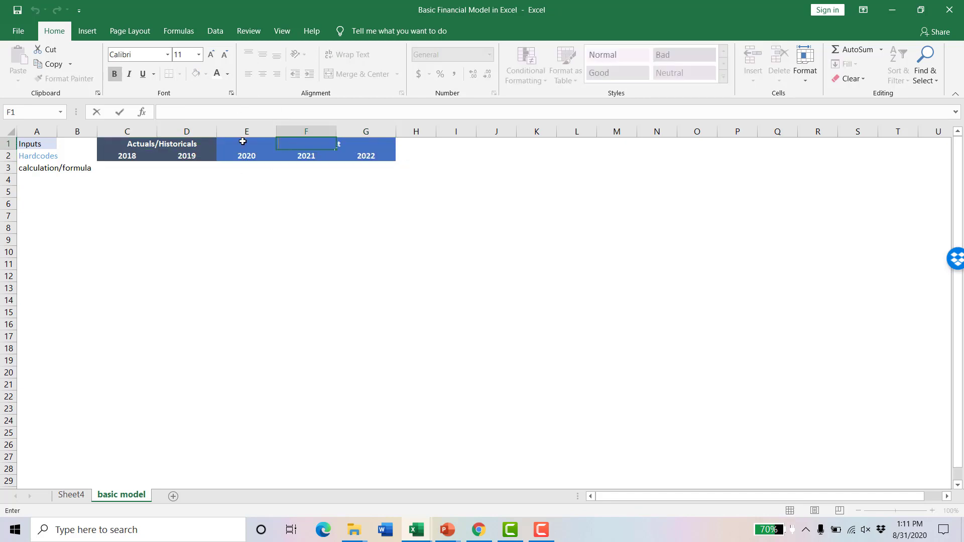
left_click(243, 142)
left_click(241, 110)
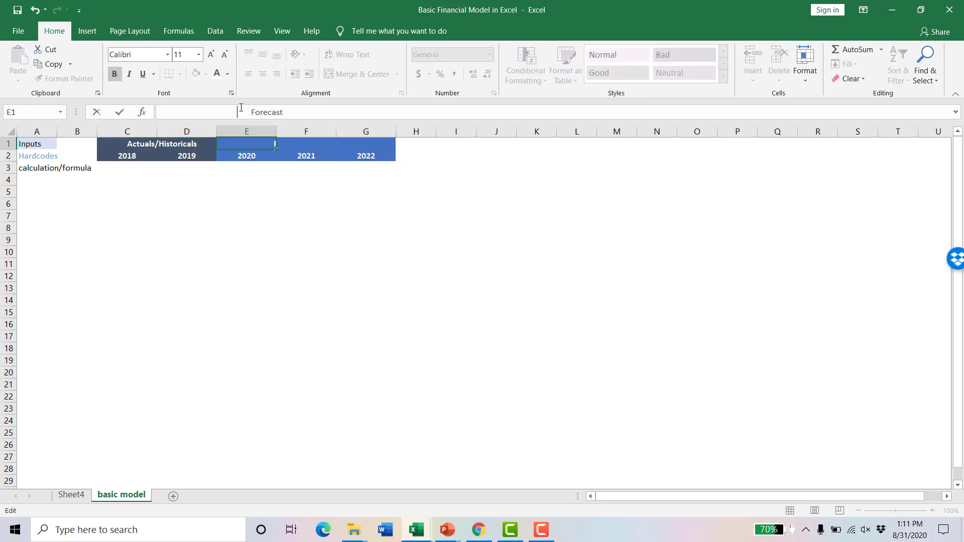
key("BackSpace")
key("BackSpace")
key("BackSpace")
key("BackSpace")
key("BackSpace")
key("BackSpace")
key("BackSpace")
key("BackSpace")
key("BackSpace")
key("BackSpace")
key("Return")
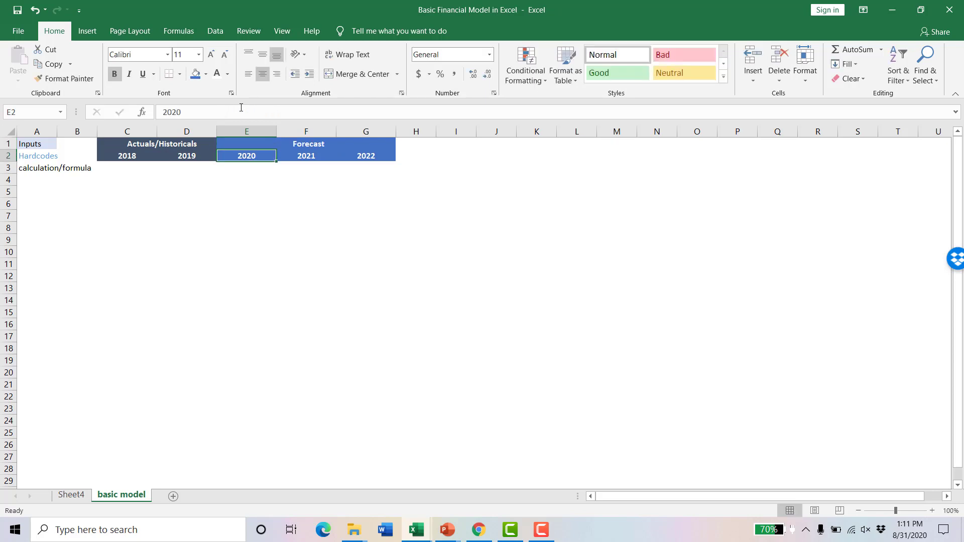
Widen column B and enter the section title "Actuals / Assumptions" in cell B6
left_click_drag(101, 129, 160, 130)
left_click(96, 190)
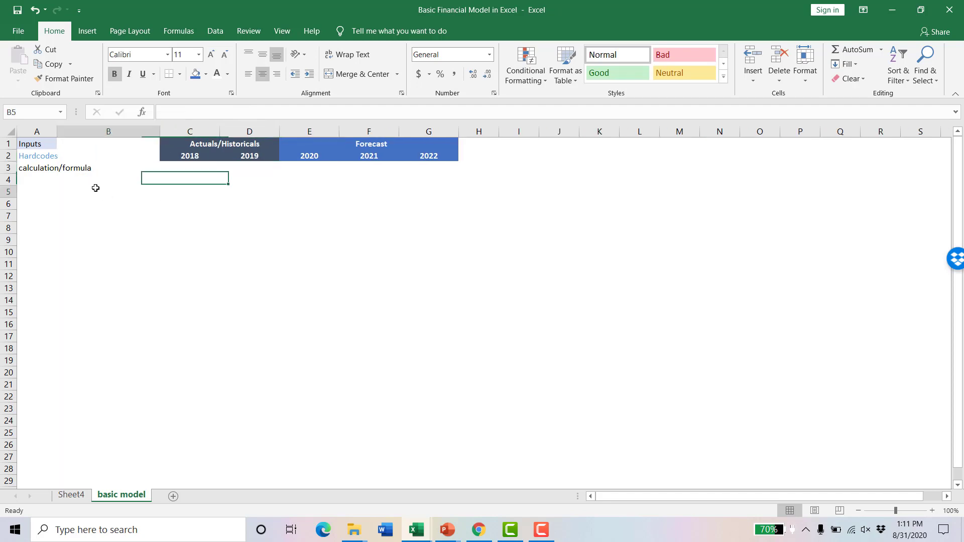
left_click(106, 201)
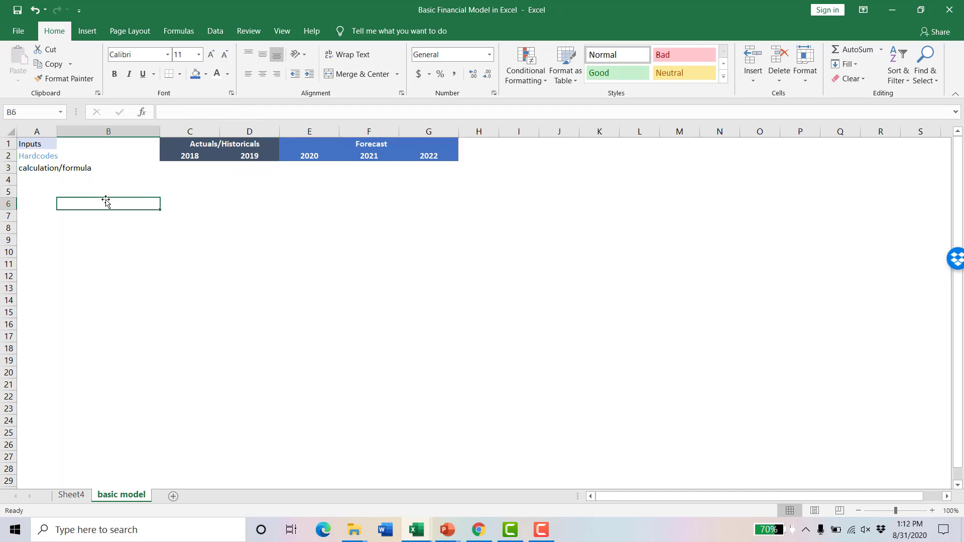
type("Actuals / Assumptions")
key("Return")
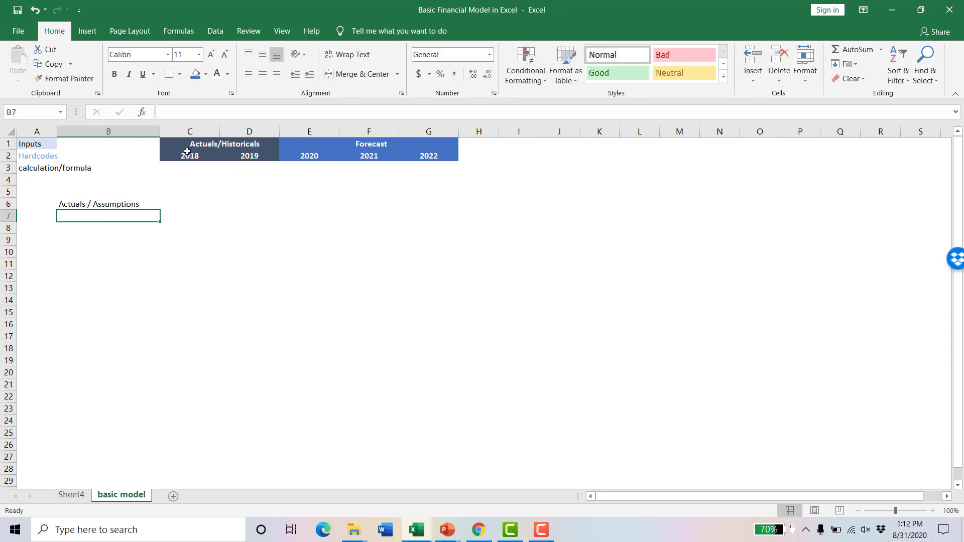
Copy the formatting of the 2018 header cell onto the Actuals / Assumptions title in B6
left_click(175, 156)
left_click(64, 79)
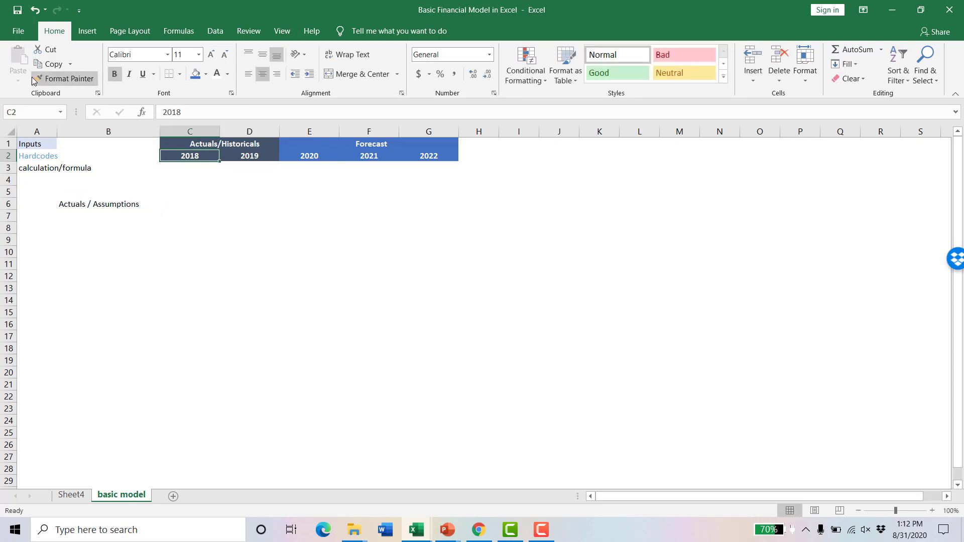
left_click(80, 204)
left_click(103, 227)
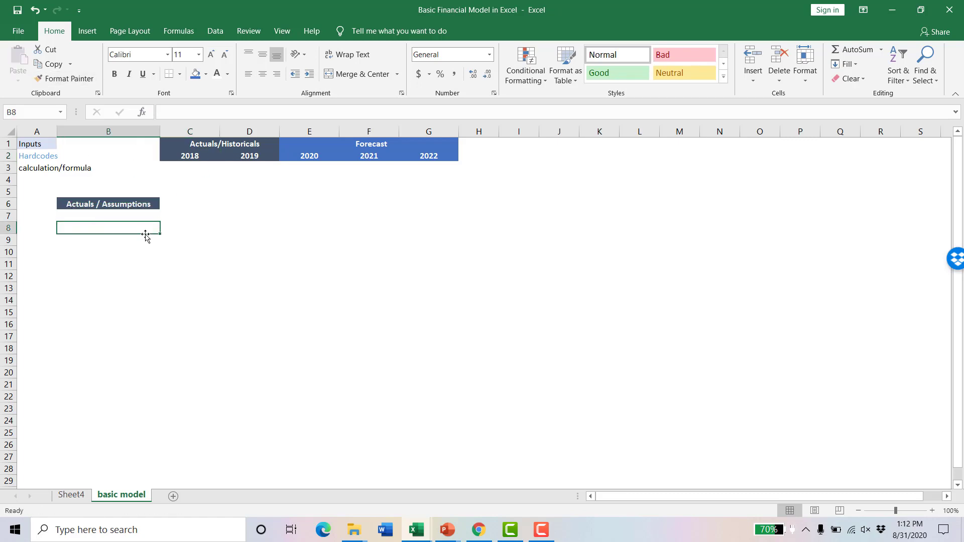
key("Up")
type("S")
key("BackSpace")
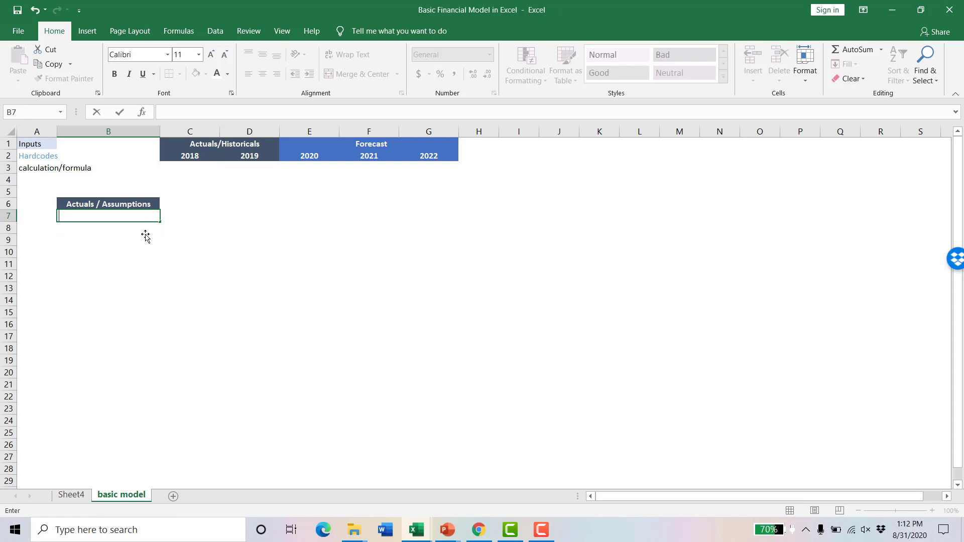
type("Un")
key("Escape")
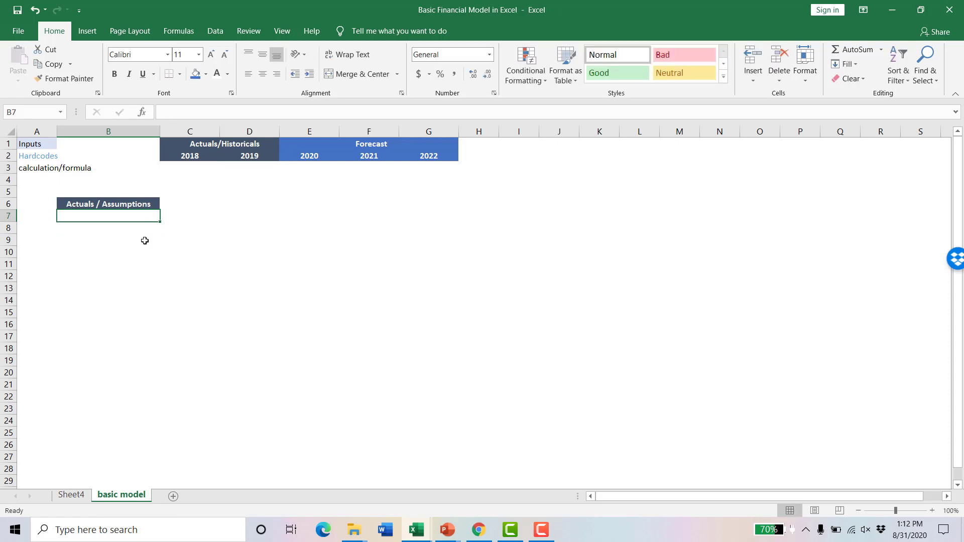
Enter the row labels "Units / Quantity" in B8 and "Price" in B9
key("Down")
type("Unite")
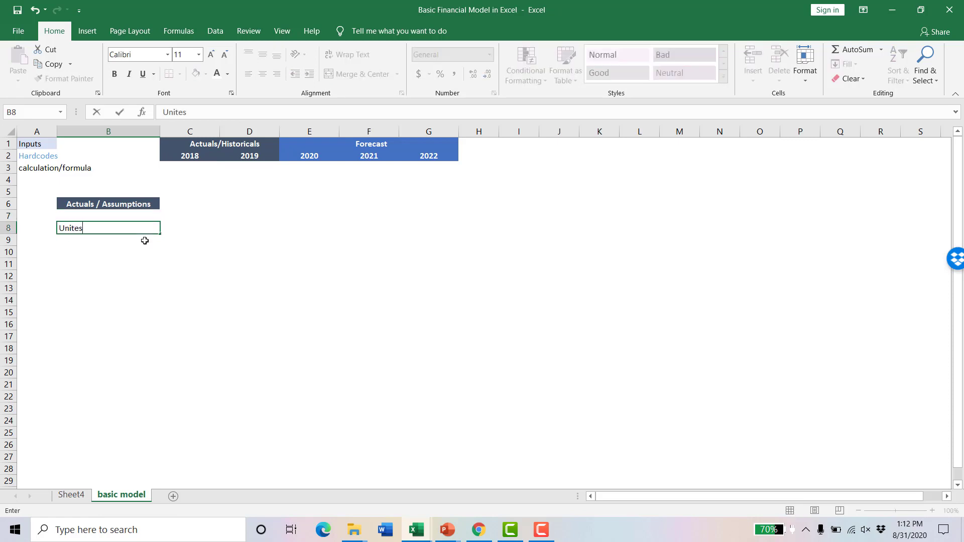
type("s")
key("BackSpace")
key("BackSpace")
type("s / Quantity")
key("Return")
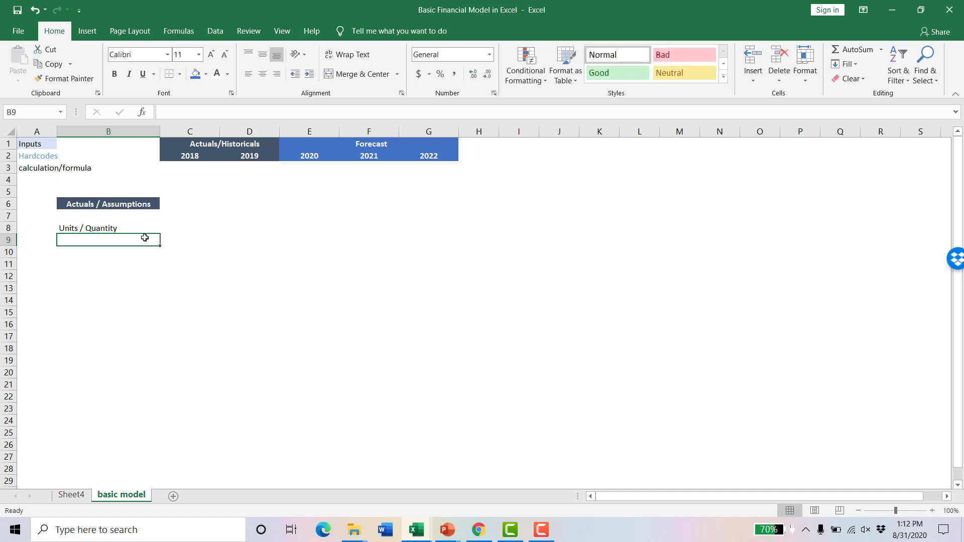
type("Price")
key("Tab")
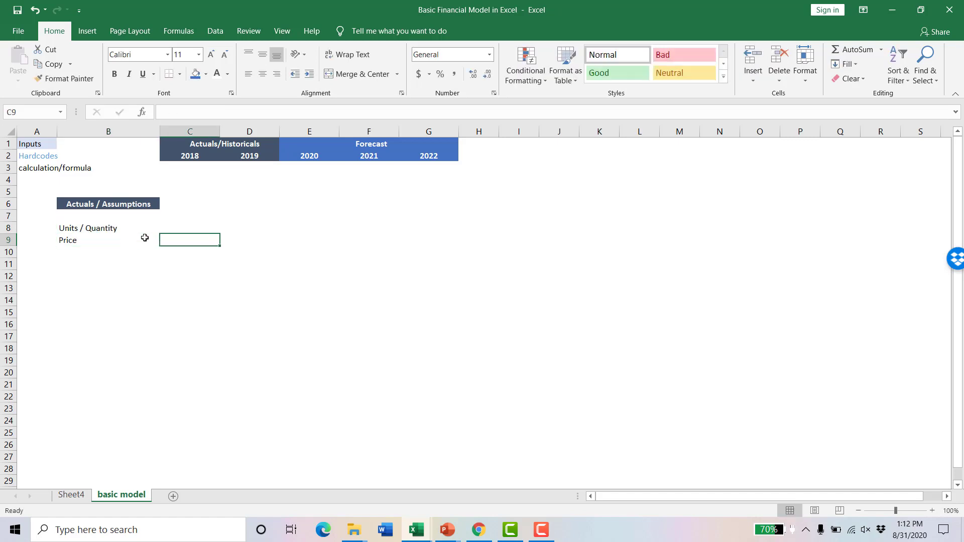
Enter the Units / Quantity actuals: 220 for 2018 and 225 for 2019
key("Up")
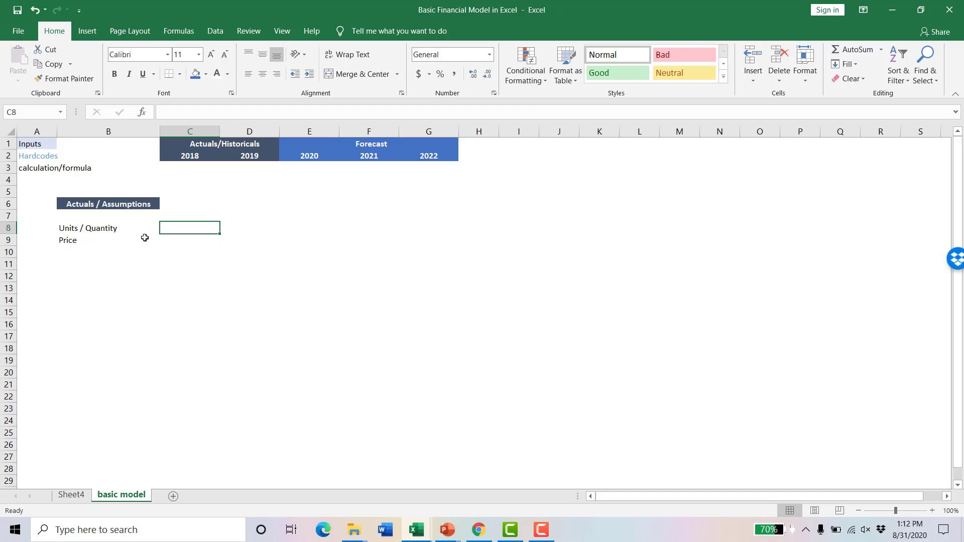
type("220")
key("Return")
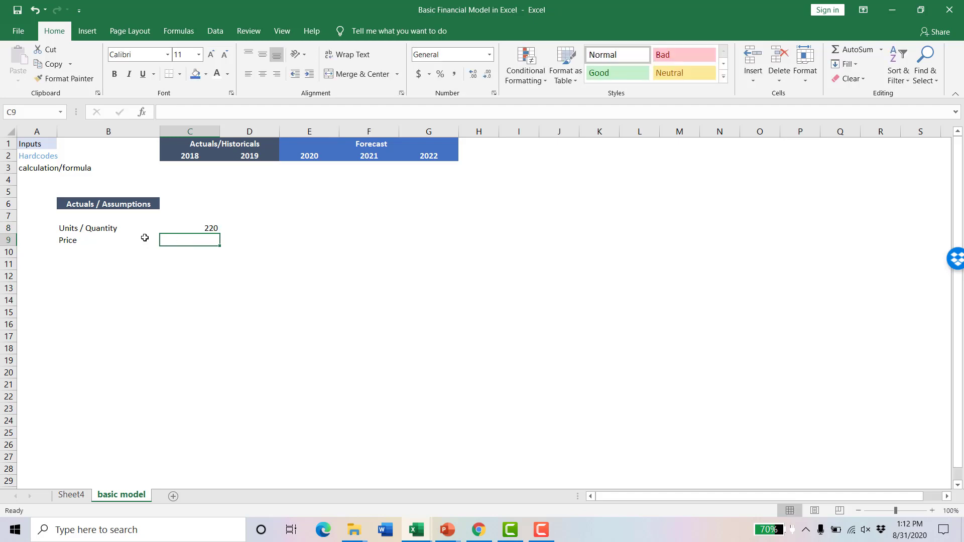
key("Up")
key("Right")
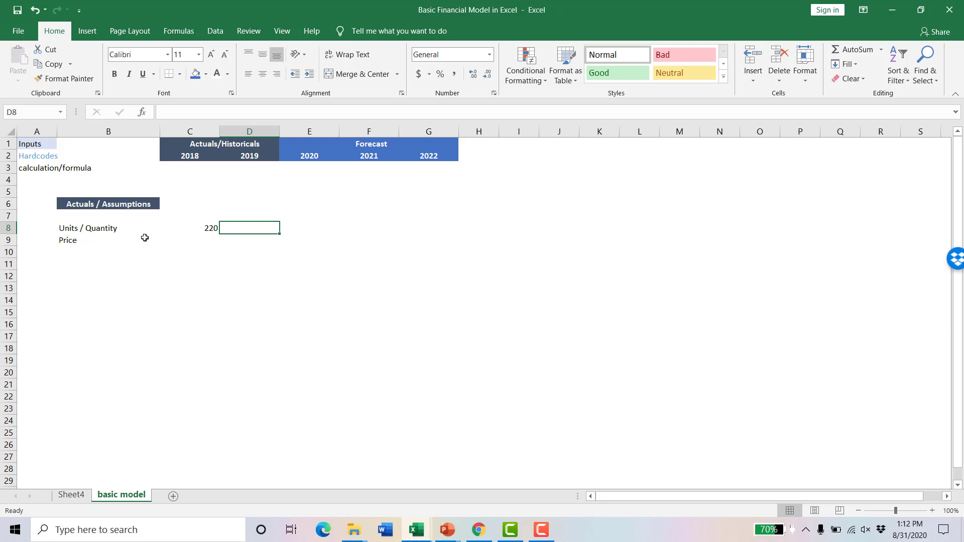
type("225")
key("Return")
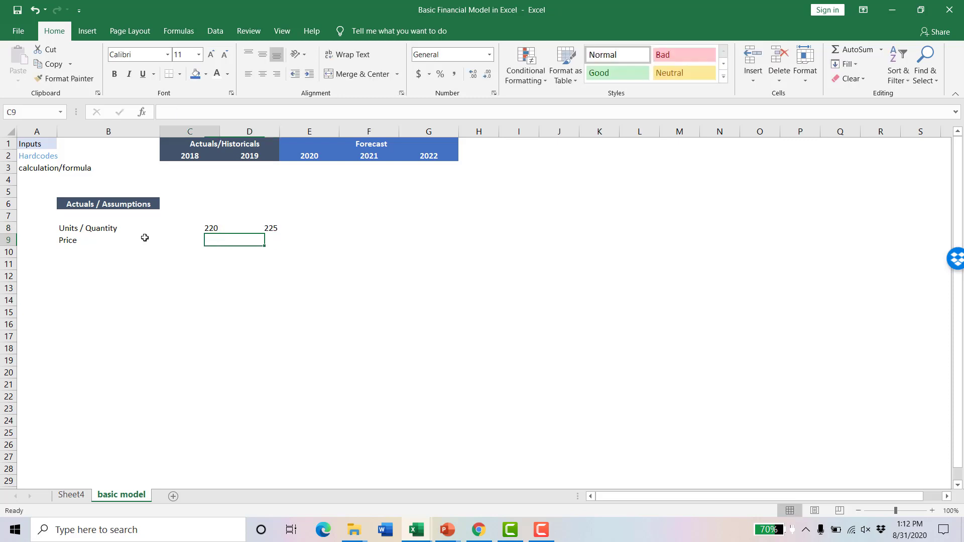
Enter the Price actuals: 100 for 2018 and 104 for 2019
key("Left")
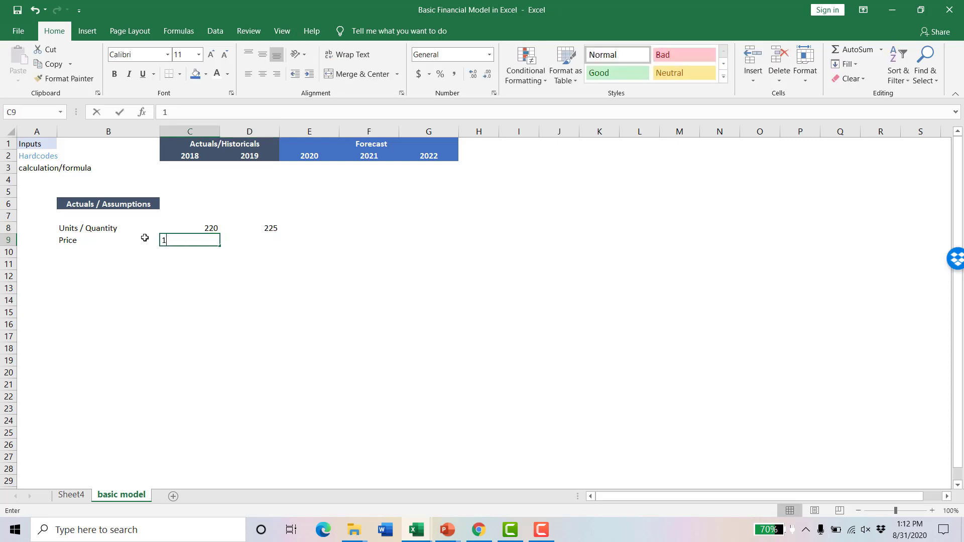
type("100")
key("Right")
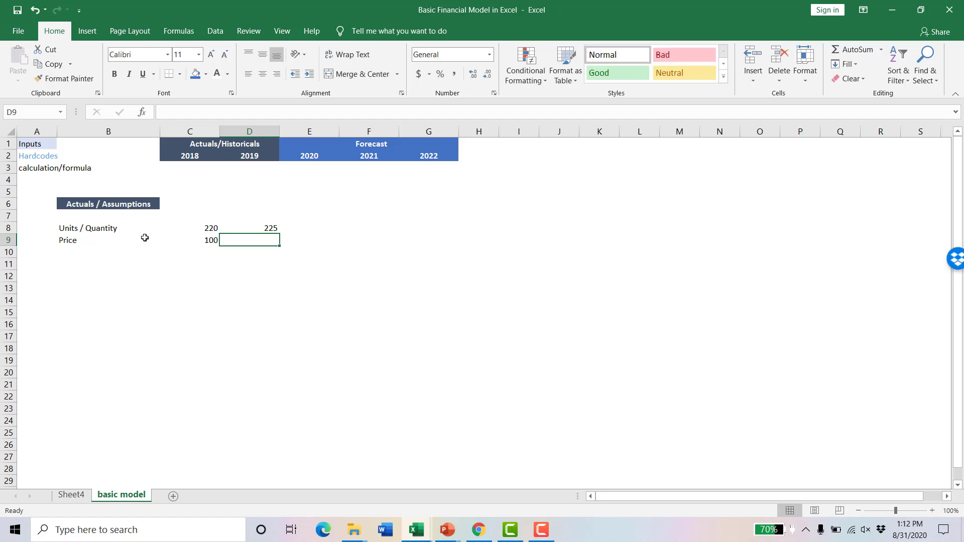
type("104")
key("Left")
Add the row label "Revenue" in B10 below Price
key("Down")
key("Left")
key("Left")
key("Right")
type("Revenue")
key("Right")
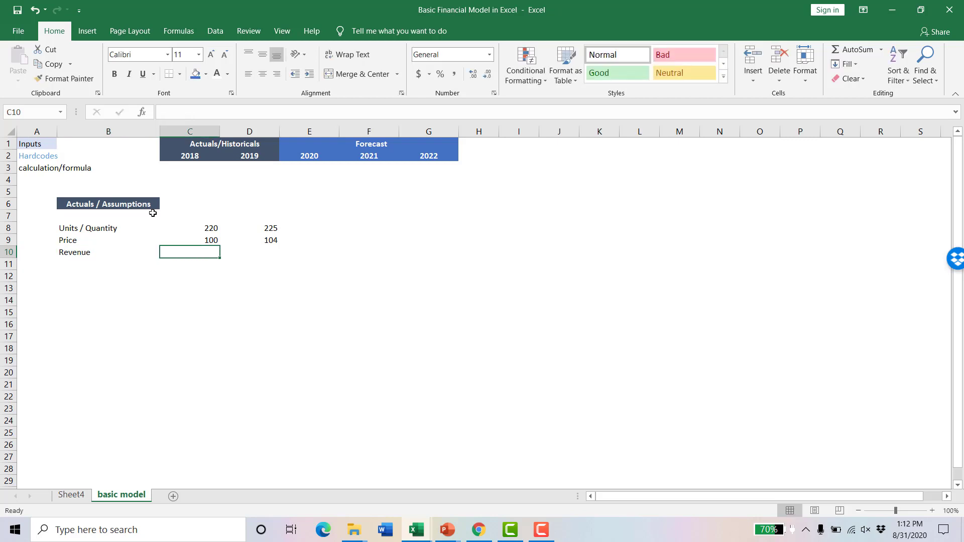
Calculate 2018 revenue in C10 with =C8*C9 and fill the formula across to 2019 in D10
type("=su")
key("Escape")
key("Escape")
type("=")
key("Up")
key("Up")
type("*")
key("Up")
key("Return")
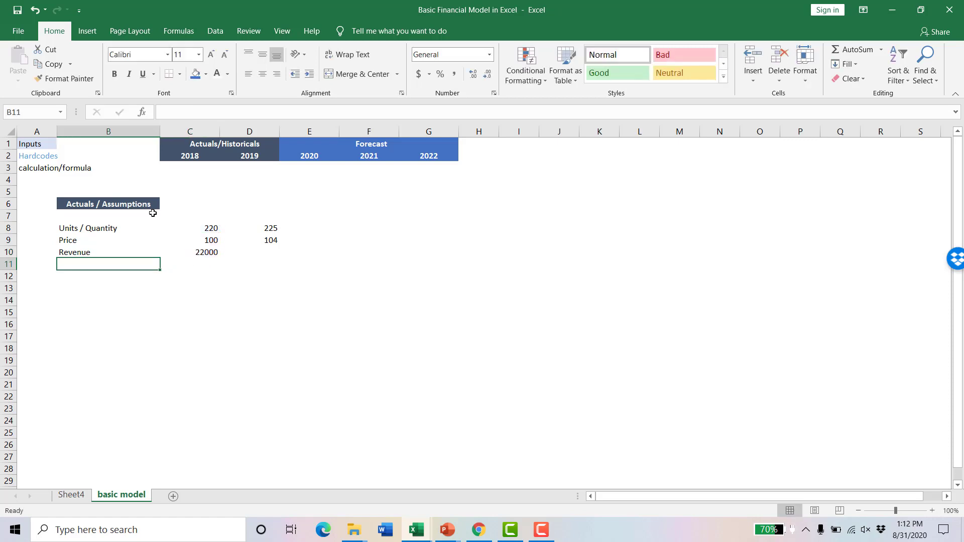
key("Up")
key("shift+Right")
key("ctrl+r")
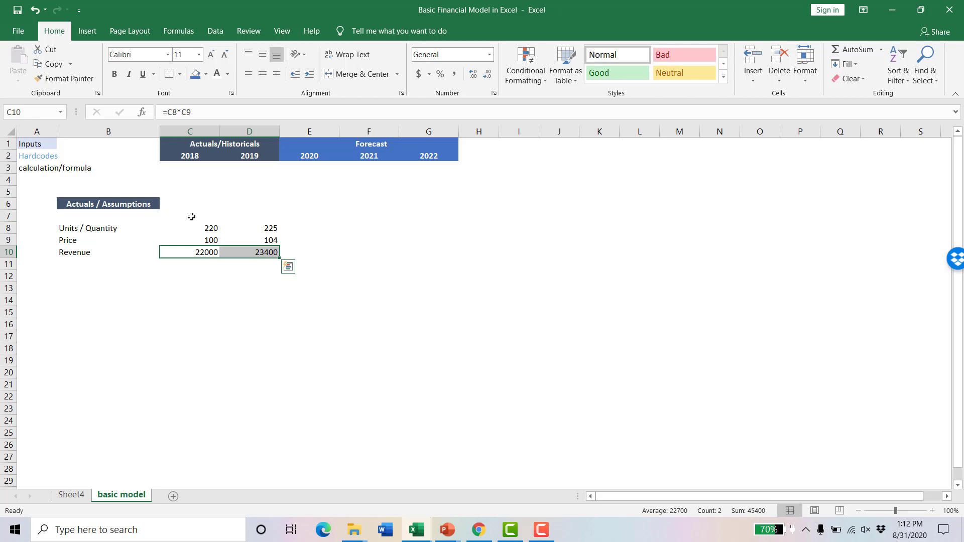
Copy the Hardcodes legend formatting onto C8:D9 and set those numbers to comma style without decimals
left_click(43, 156)
left_click(50, 78)
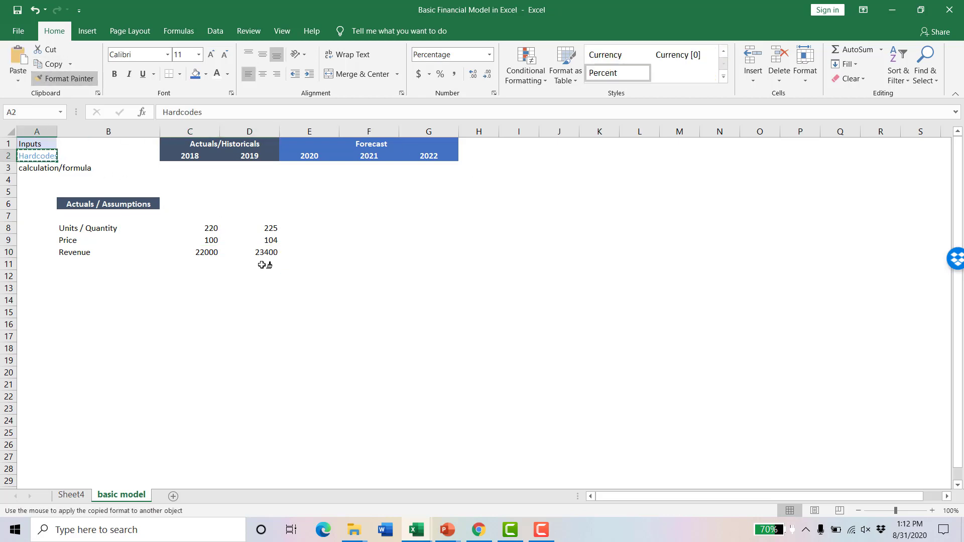
left_click_drag(204, 230, 265, 236)
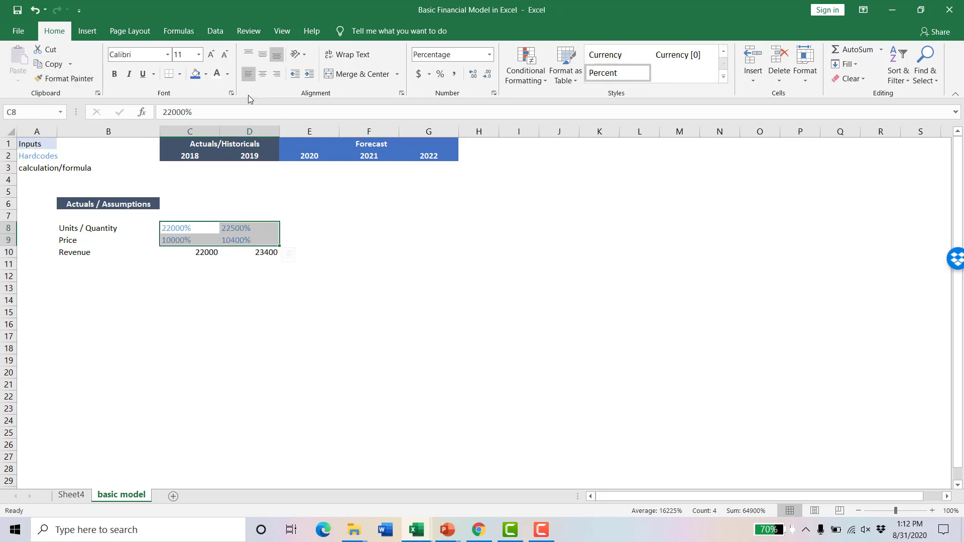
left_click(454, 74)
left_click(487, 74)
left_click(487, 74)
Format the revenue figures in C10:D10 in comma style without decimals
left_click(199, 255)
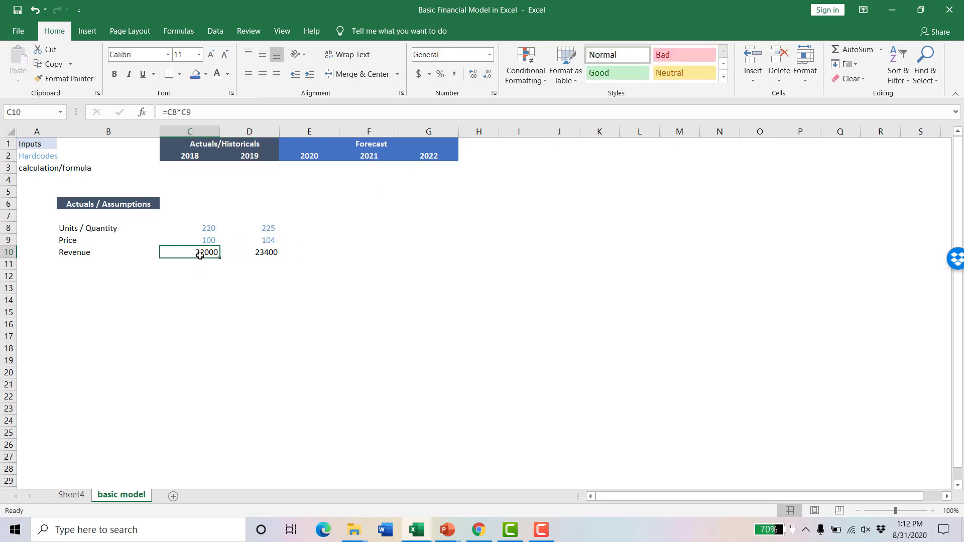
left_click_drag(202, 252, 266, 252)
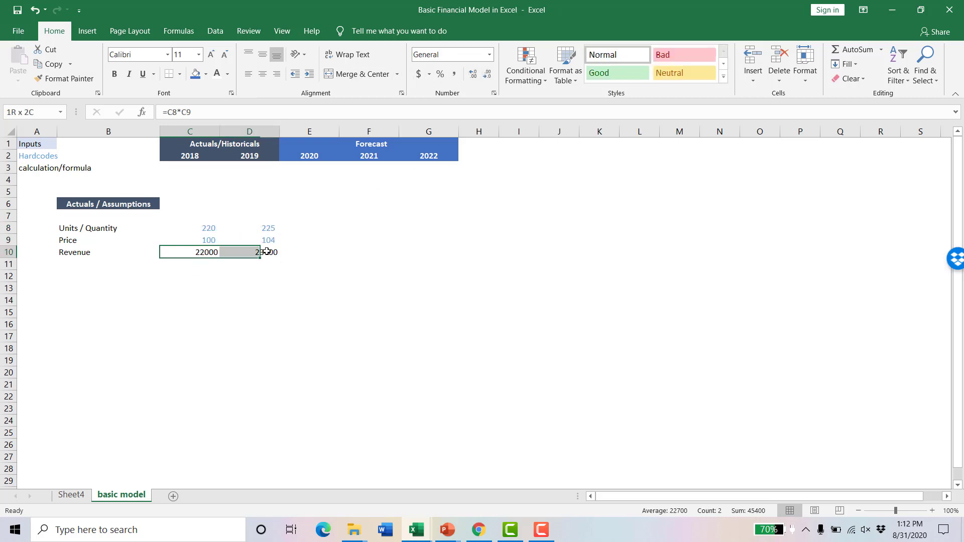
left_click(453, 76)
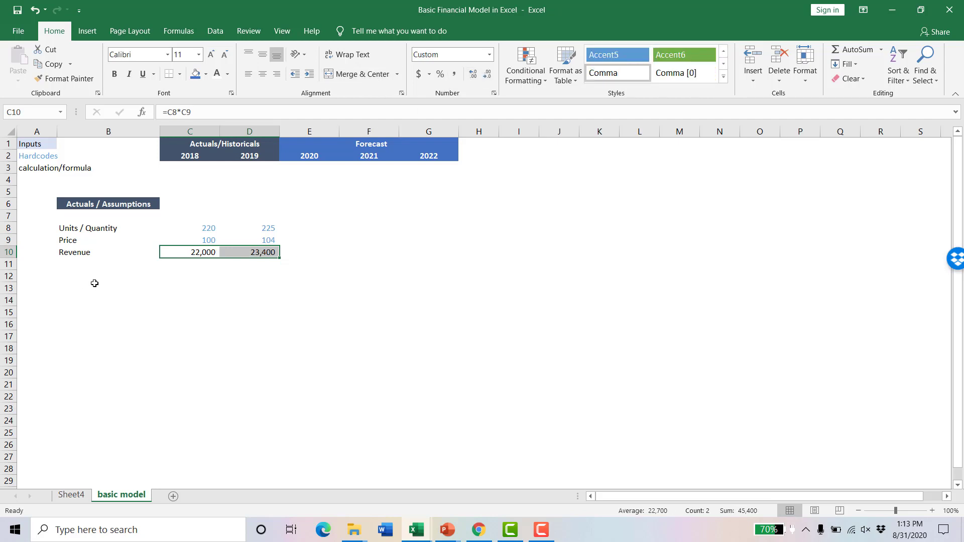
Enter the row labels "Cost / Units" in B12 and "COGS" in B13
left_click(94, 284)
left_click(89, 278)
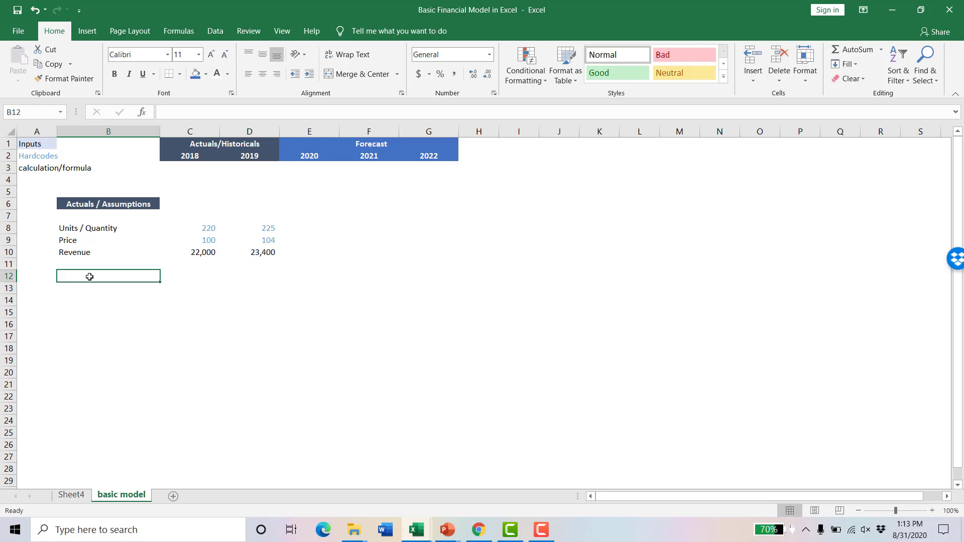
type("Cost")
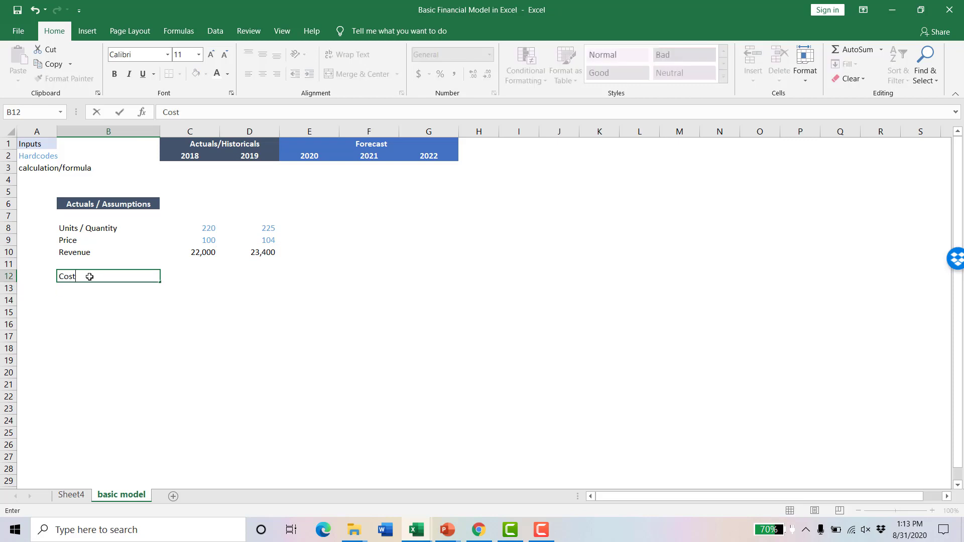
type(" / Unit")
key("BackSpace")
key("BackSpace")
type("its")
key("Return")
type("COGS")
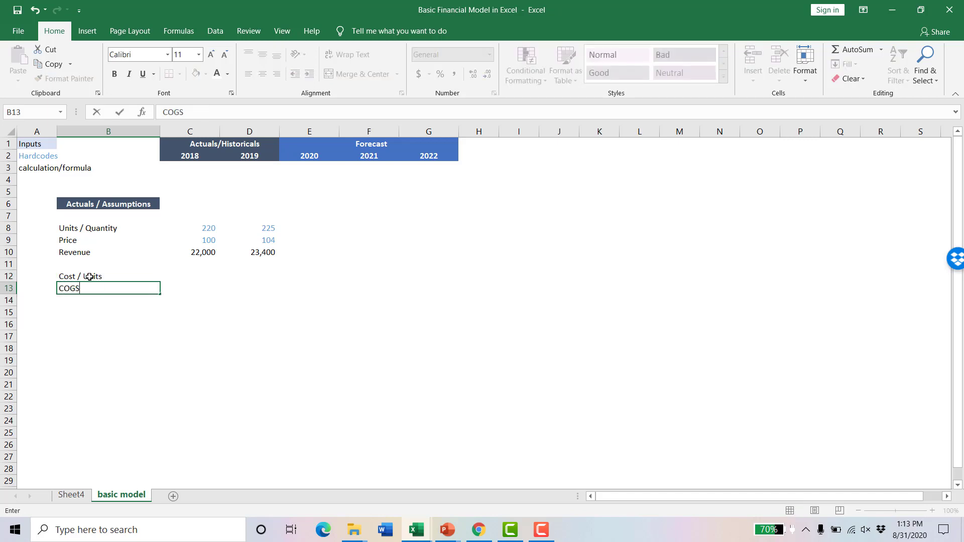
Enter the Cost / Units actuals: 41 for 2018 and 42 for 2019
key("Tab")
key("Up")
type("41")
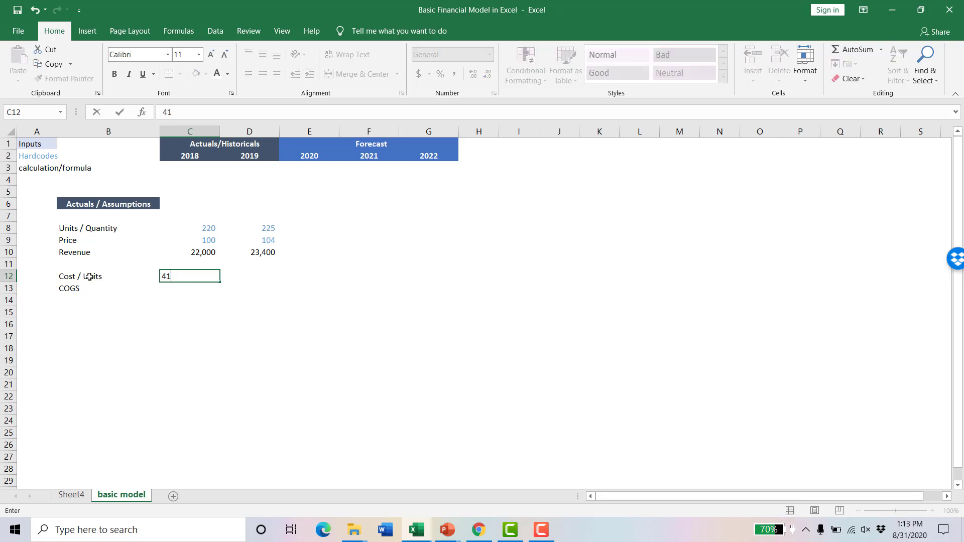
key("Tab")
type("42")
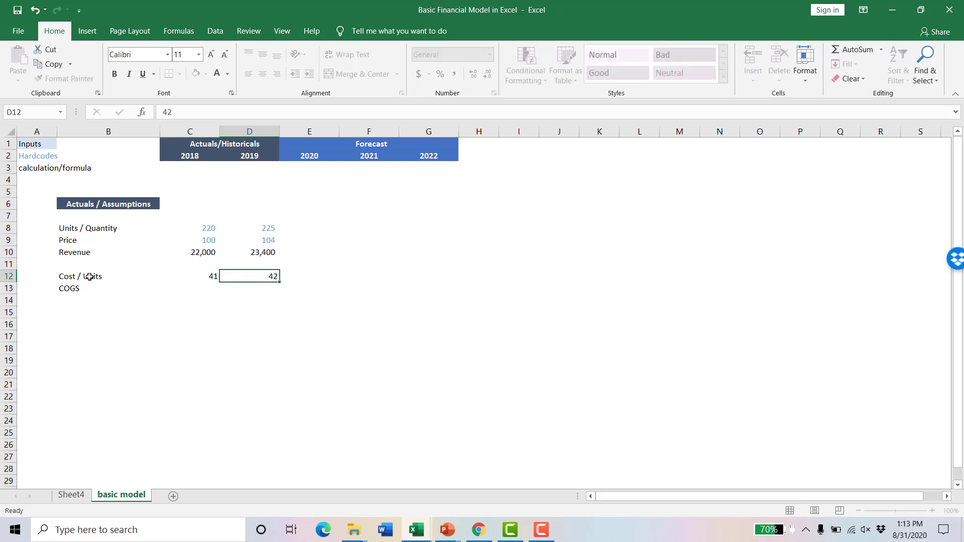
key("Return")
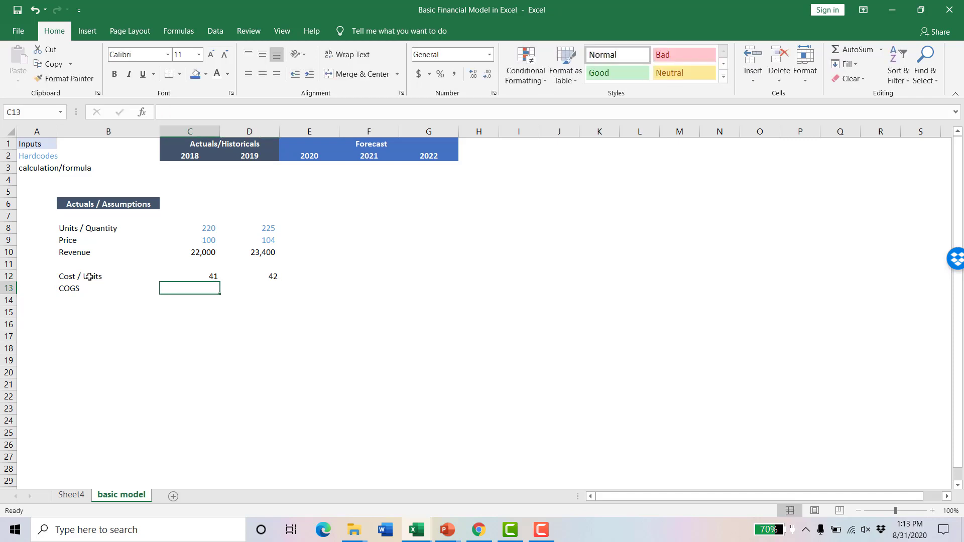
Calculate 2018 COGS in C13 with =C12*C8 and fill the formula across to 2019 in D13
type("=C13*")
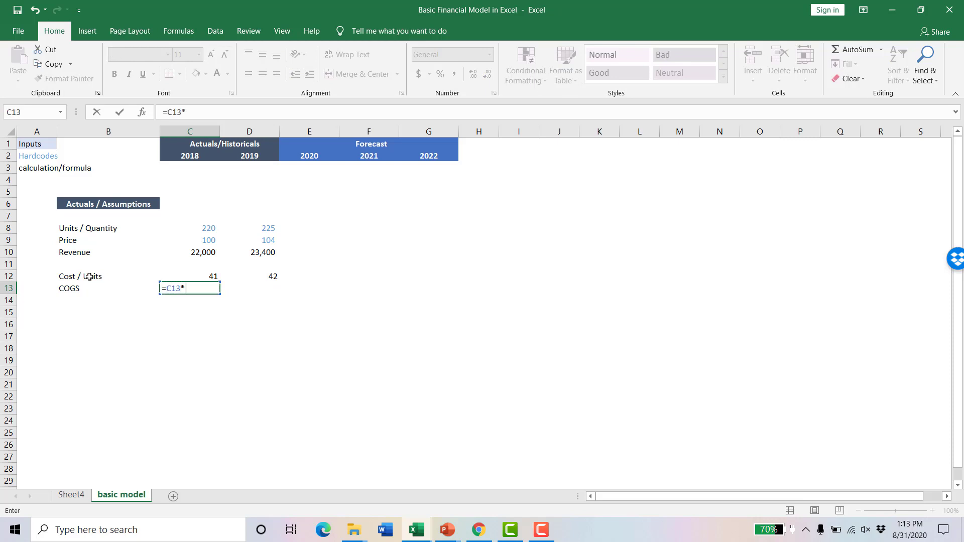
key("Escape")
type("=")
key("Up")
type("*")
key("Up")
key("Up")
key("Up")
key("Up")
key("Up")
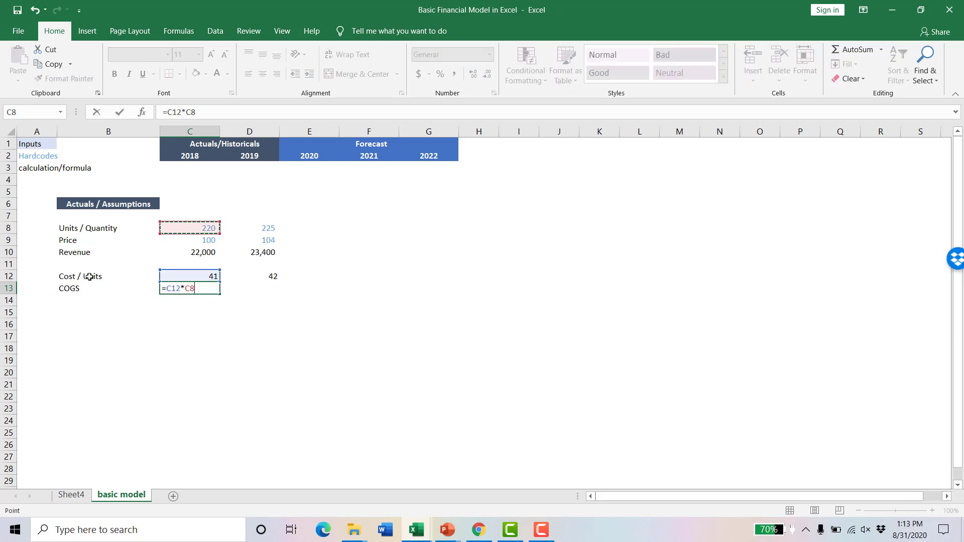
key("Return")
key("Up")
key("shift+Right")
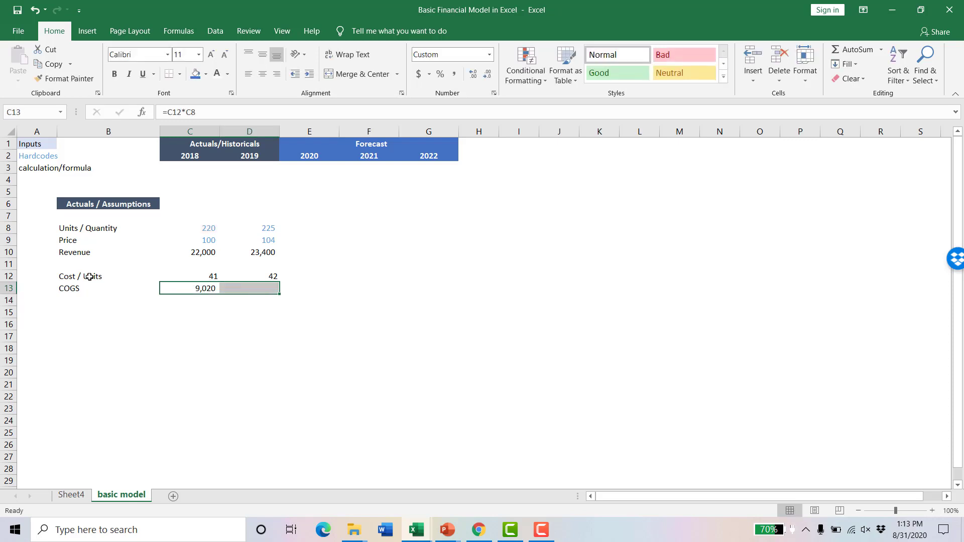
key("ctrl+r")
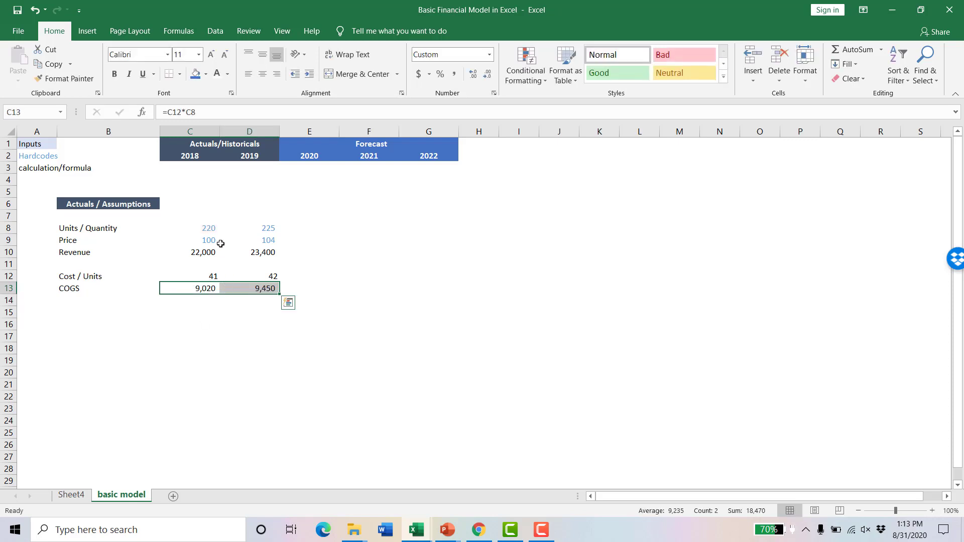
Copy the formatting of the Price figures in C9:D9 onto the Cost / Units figures in C12:D12
left_click_drag(210, 239, 261, 239)
left_click(64, 79)
left_click_drag(242, 277, 276, 277)
left_click(202, 323)
left_click(73, 314)
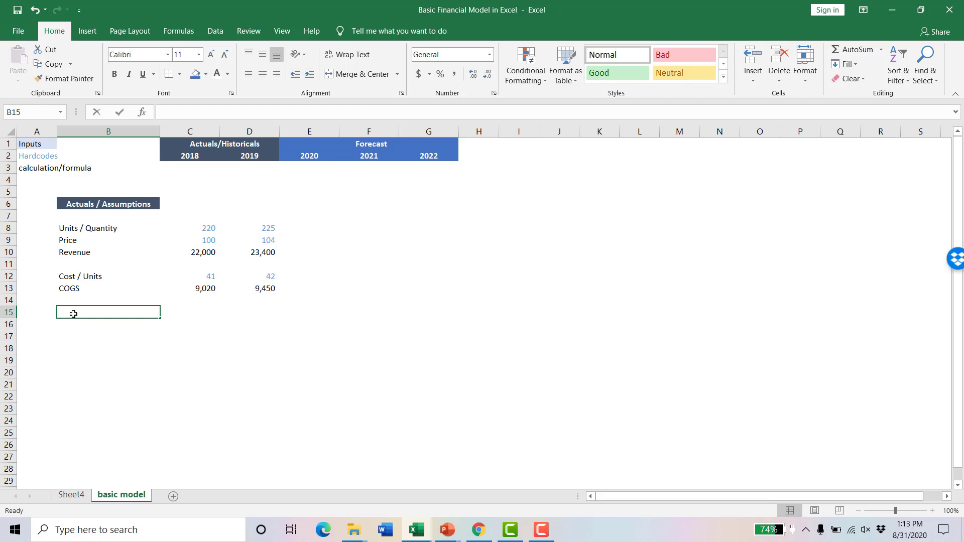
type("Wages /")
key("Escape")
type("Wage")
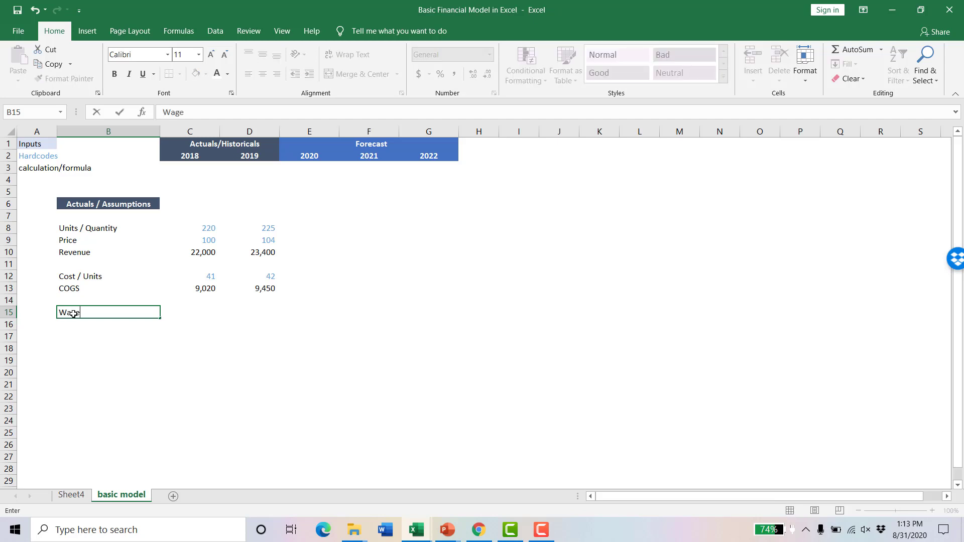
type("s / Salaries")
key("Return")
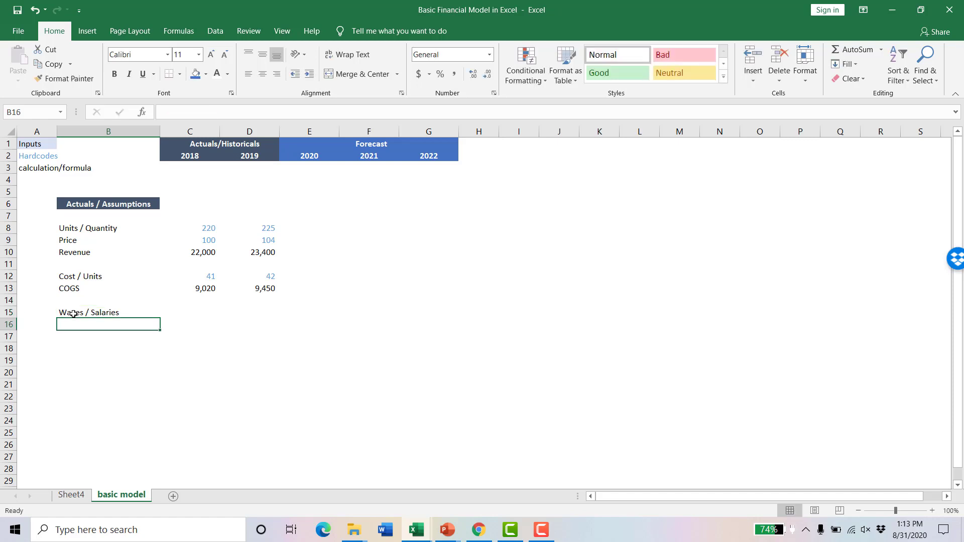
Clear the label in B15 and enter "Wages / Salaries / Benefits" there instead
left_click(73, 314)
key("Delete")
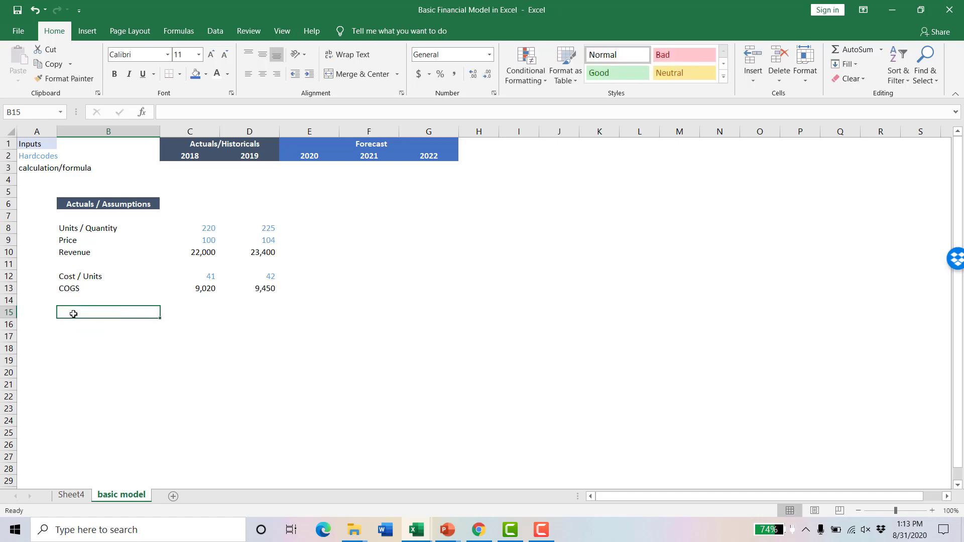
type("Wages / Salaries")
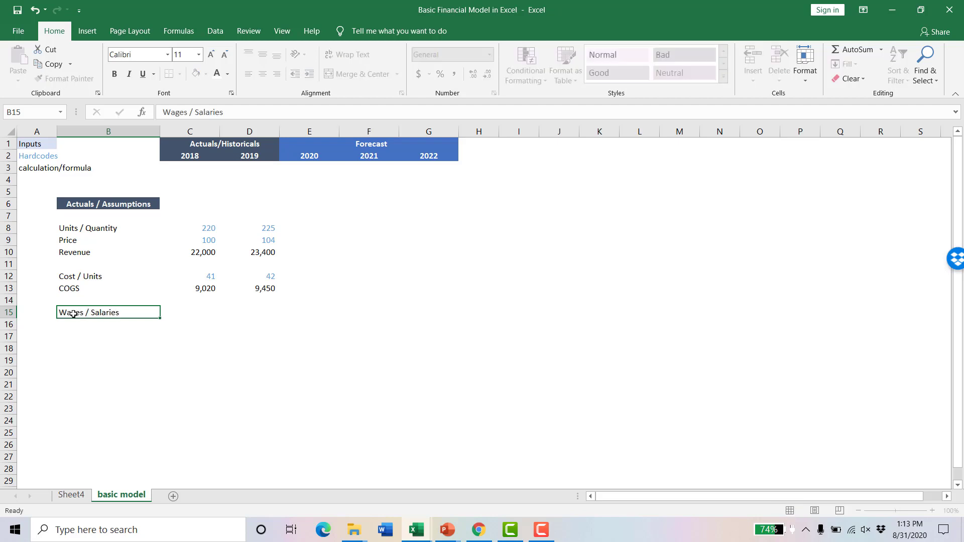
key("Return")
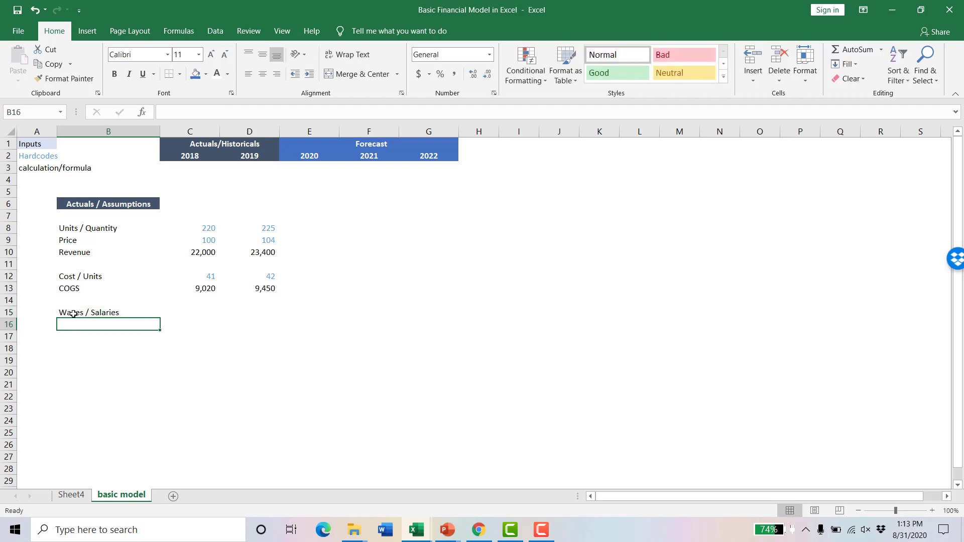
left_click(73, 314)
key("F2")
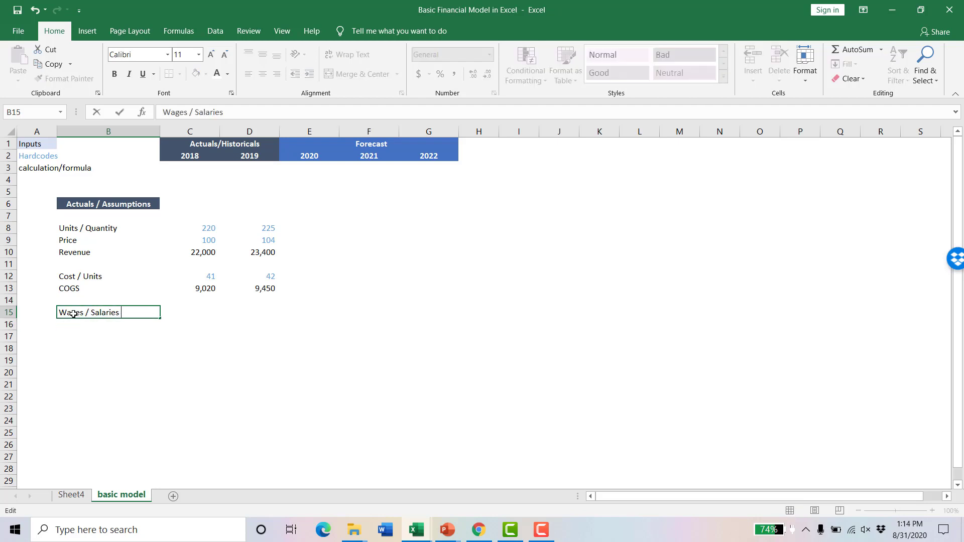
type("/ Benefits")
key("Return")
Enter the expense labels "Building Lease", "Marketing", "Insurance" and "Other" in B16 to B19
type("Building Lease")
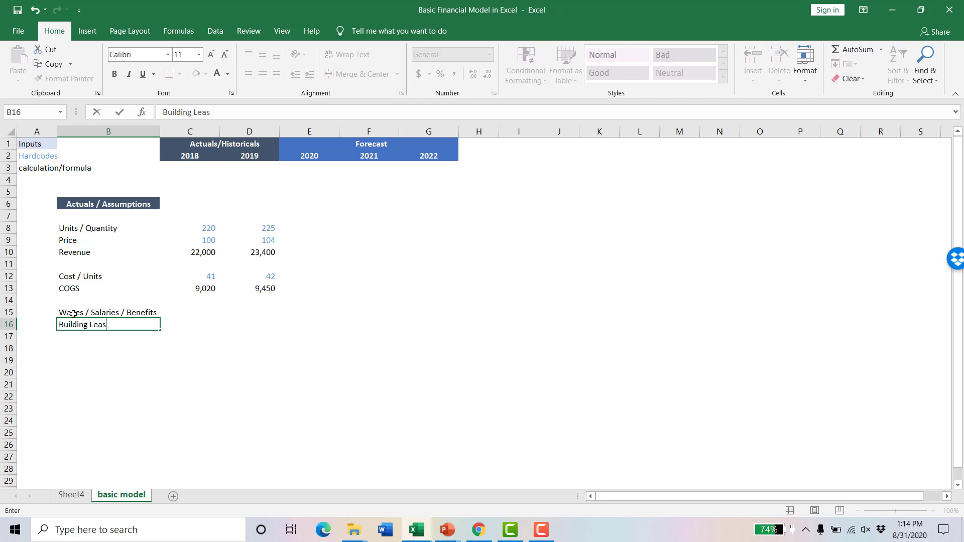
key("Return")
type("Marketing")
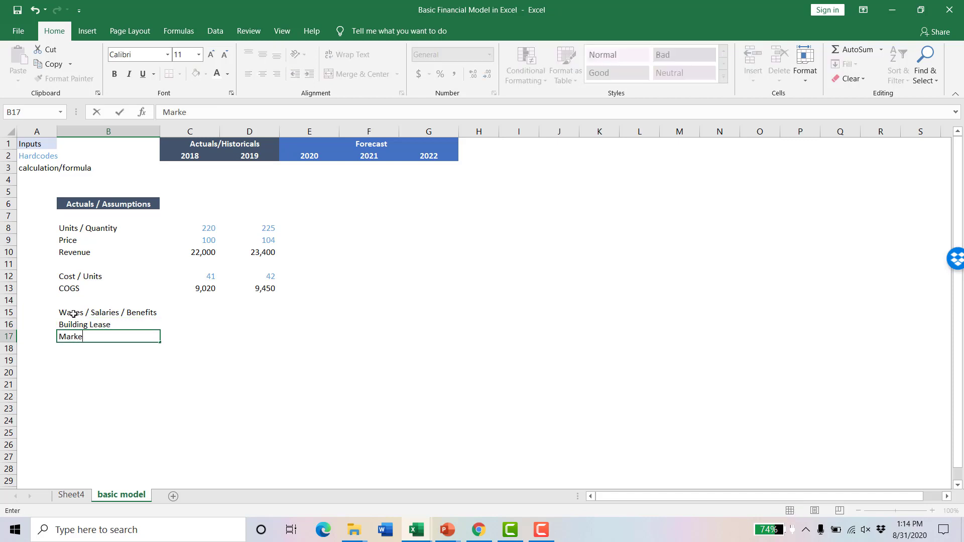
key("Return")
type("Insurance")
key("Return")
type("Other")
key("Tab")
Enter the 2018 and 2019 actuals for Wages / Salaries / Benefits (2000 and 2210) and Building Lease (1850 and 1950)
key("Up")
key("Up")
key("Up")
key("Up")
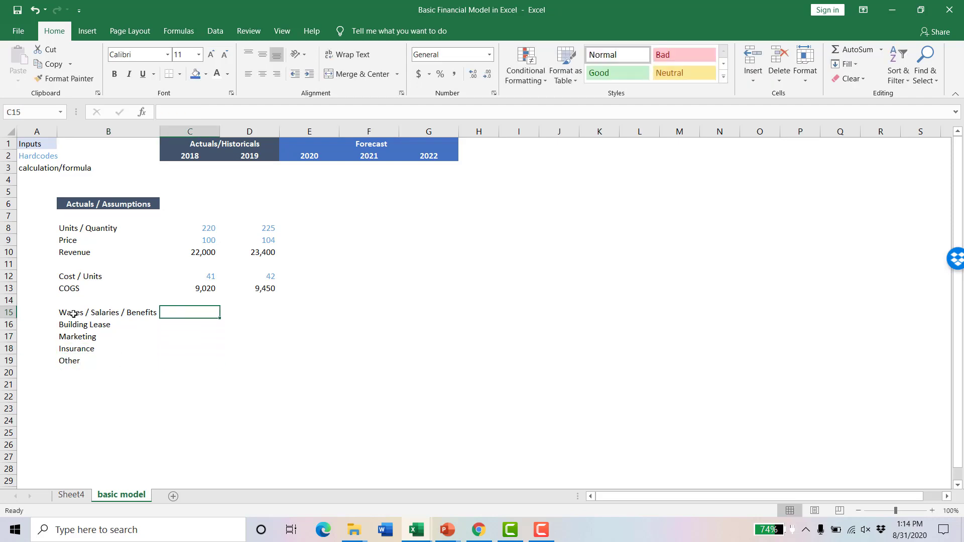
type("2000")
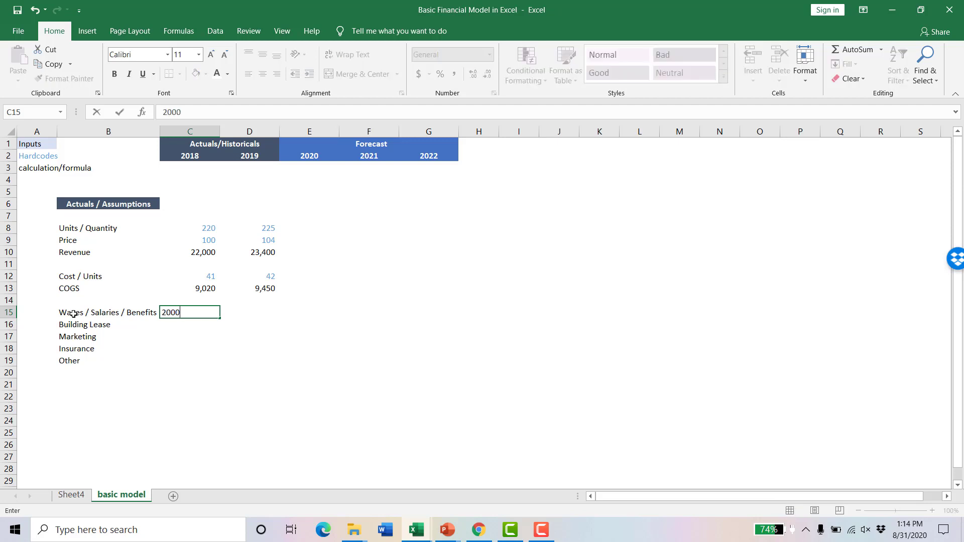
key("Tab")
type("22")
key("Return")
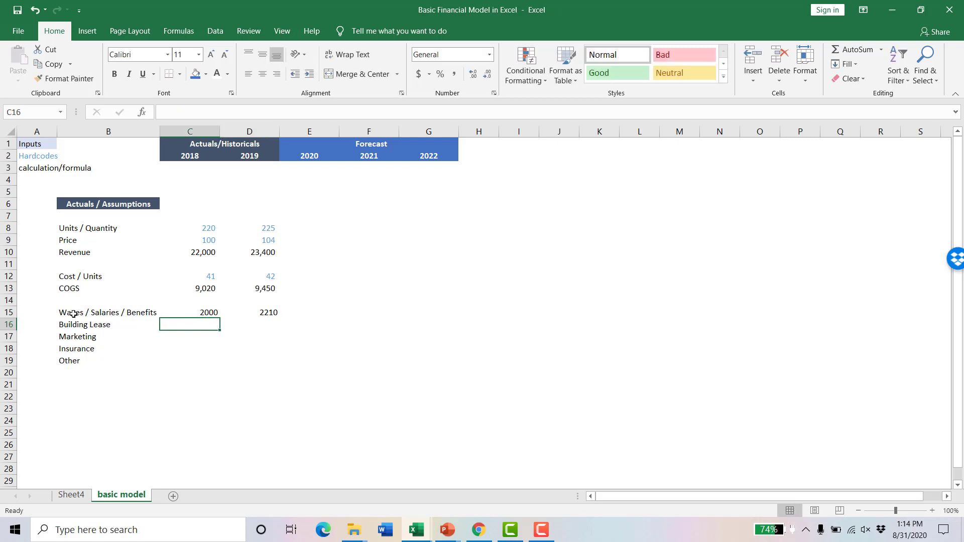
type("1")
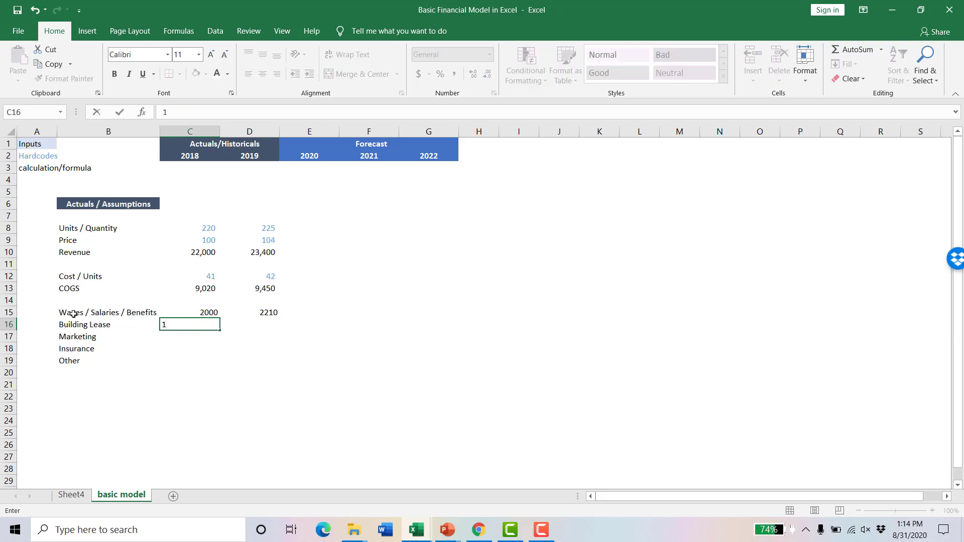
type("850")
key("Tab")
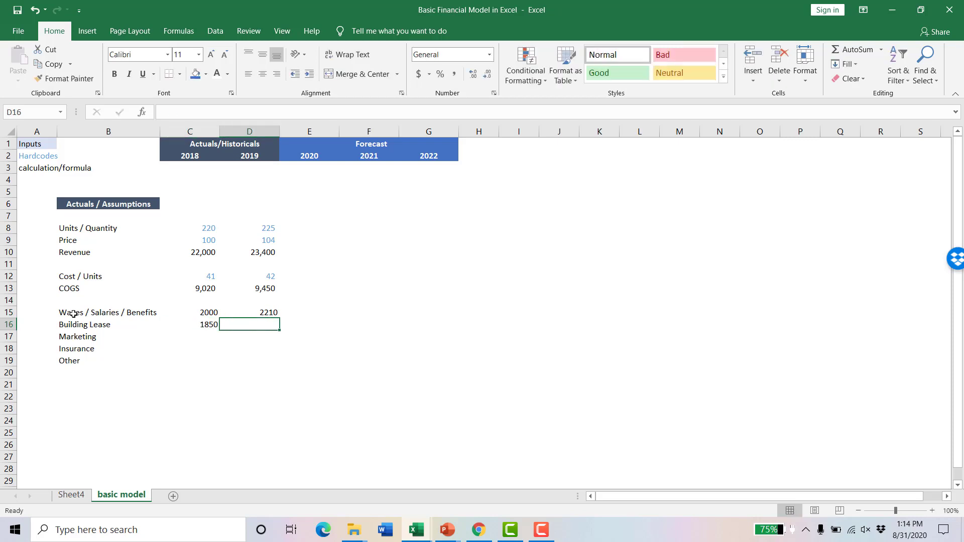
type("1980")
key("Return")
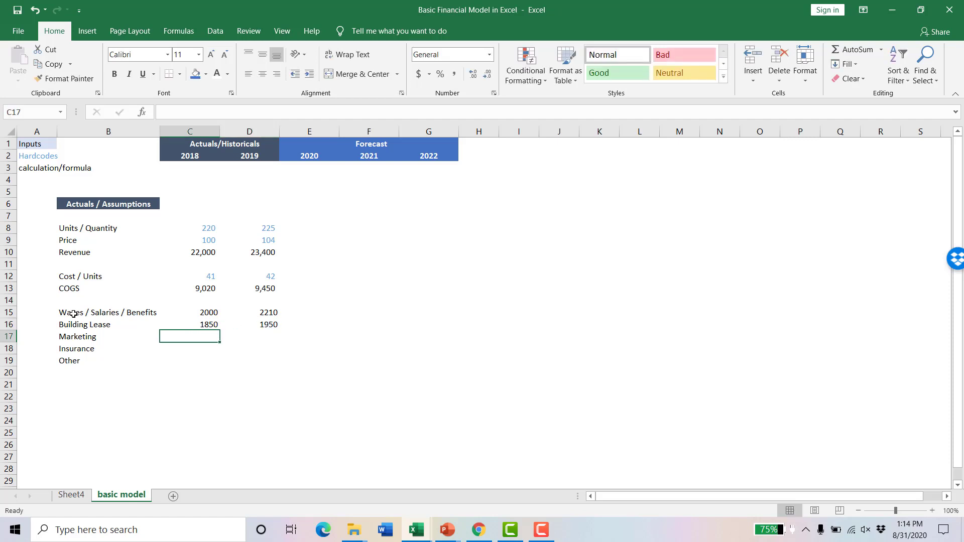
Enter the 2018 and 2019 actuals for Marketing (1100 and 1250) and Insurance (700 and 800)
type("11")
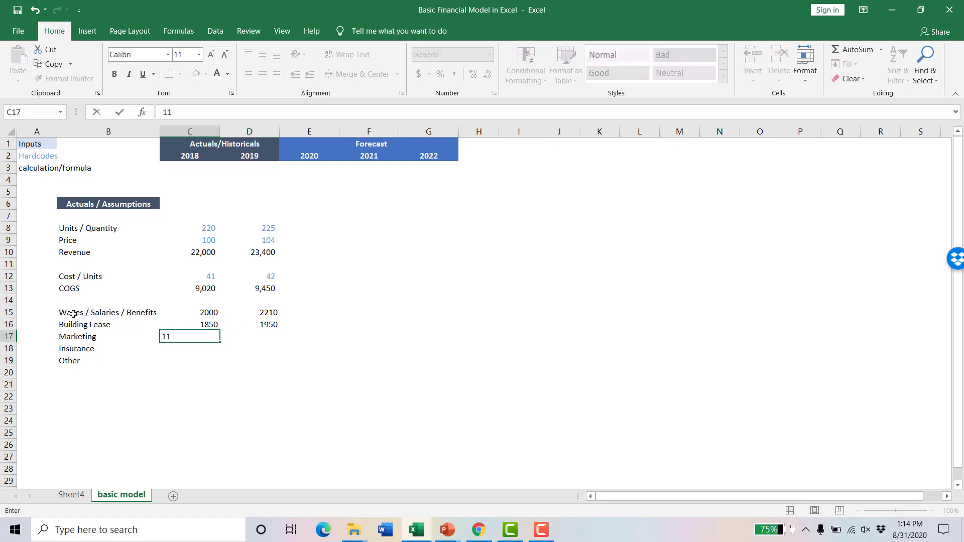
type("00")
key("Tab")
type("12")
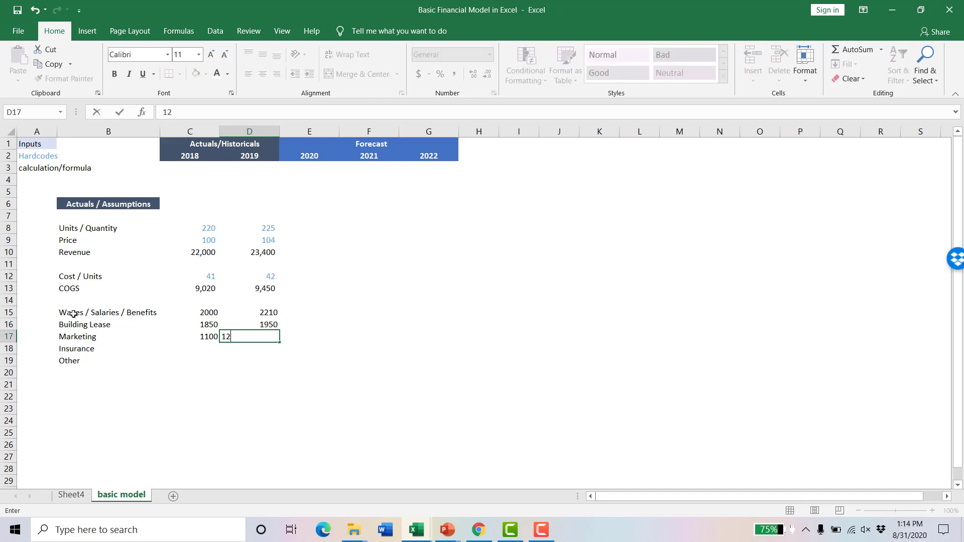
type("50")
key("Return")
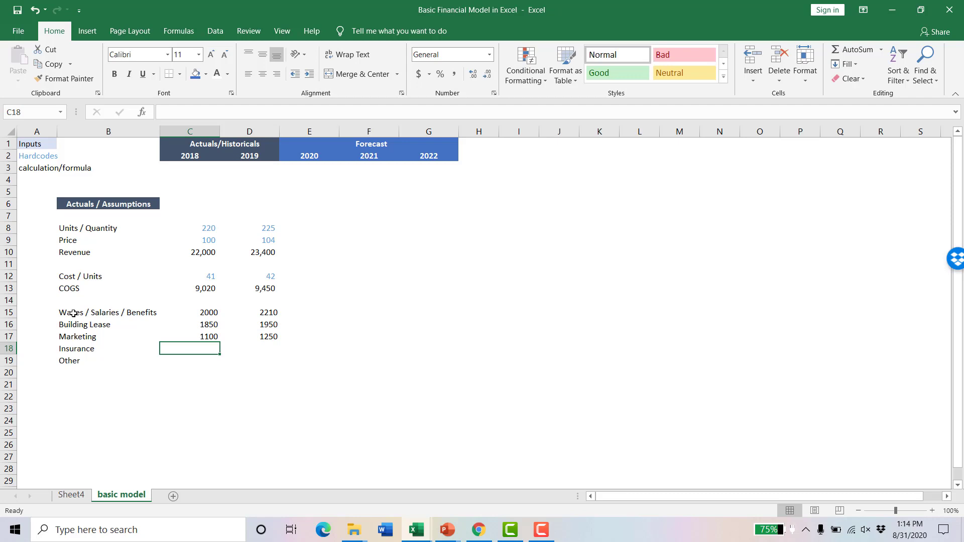
type("700")
key("Tab")
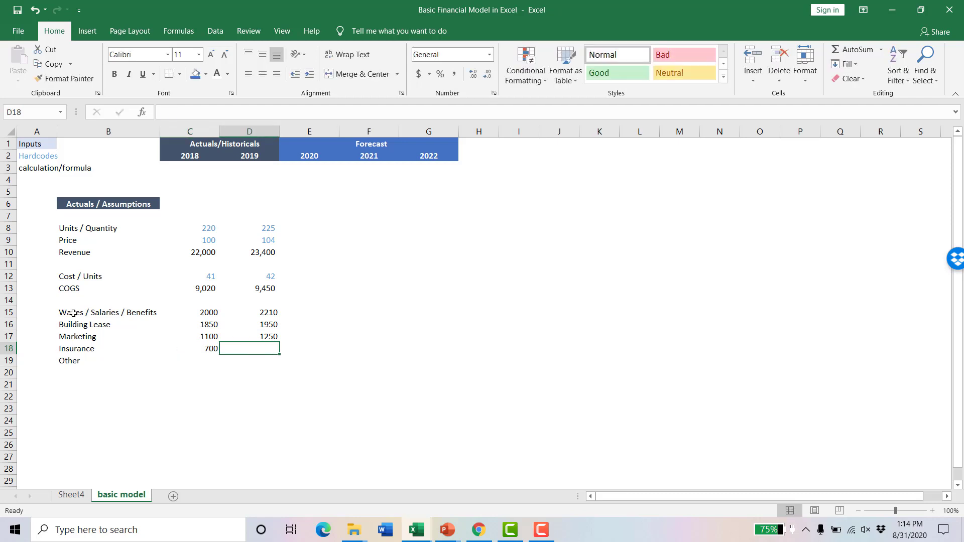
type("800")
key("Return")
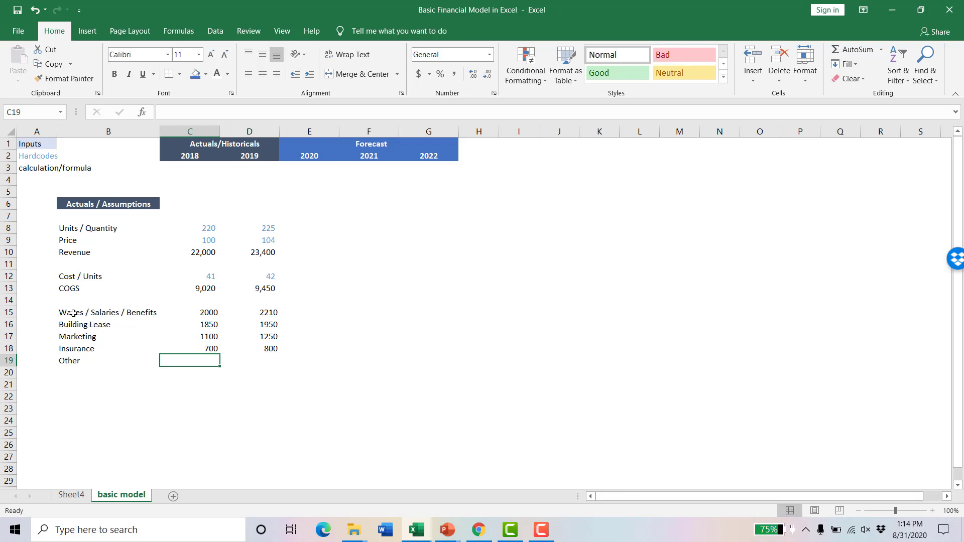
Enter the Other expense actuals: 500 for 2018 and 700 for 2019
type("500")
key("Tab")
type("700")
key("Return")
Label B20 "Operating Expense" and sum rows 15 to 19 for 2018 in C20 and 2019 in D20
key("Left")
key("Left")
key("Left")
key("Right")
type("Operating Expense")
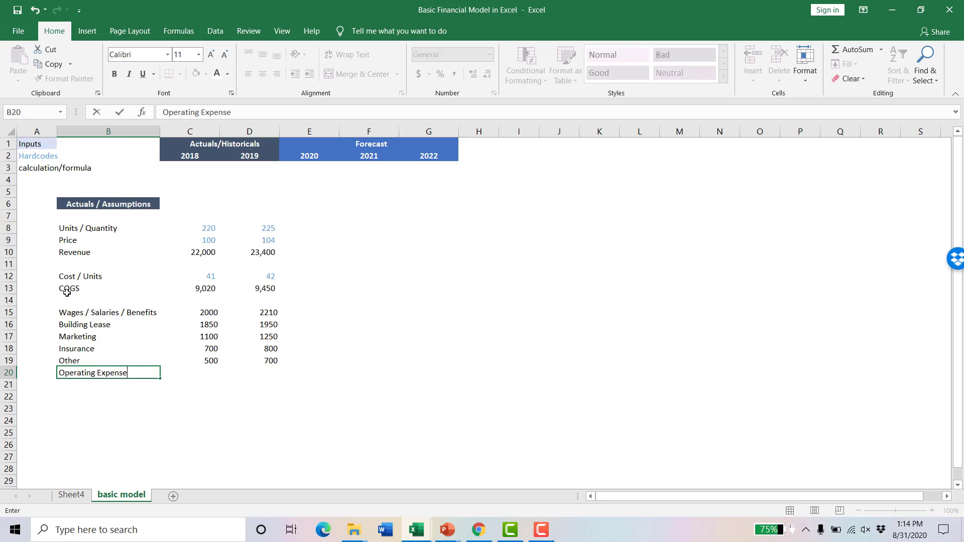
key("Tab")
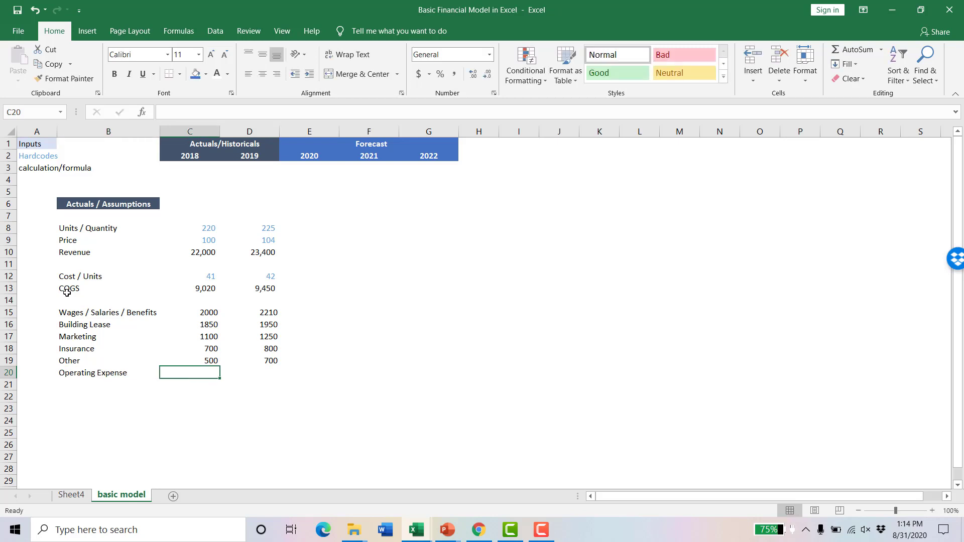
key("alt+equal")
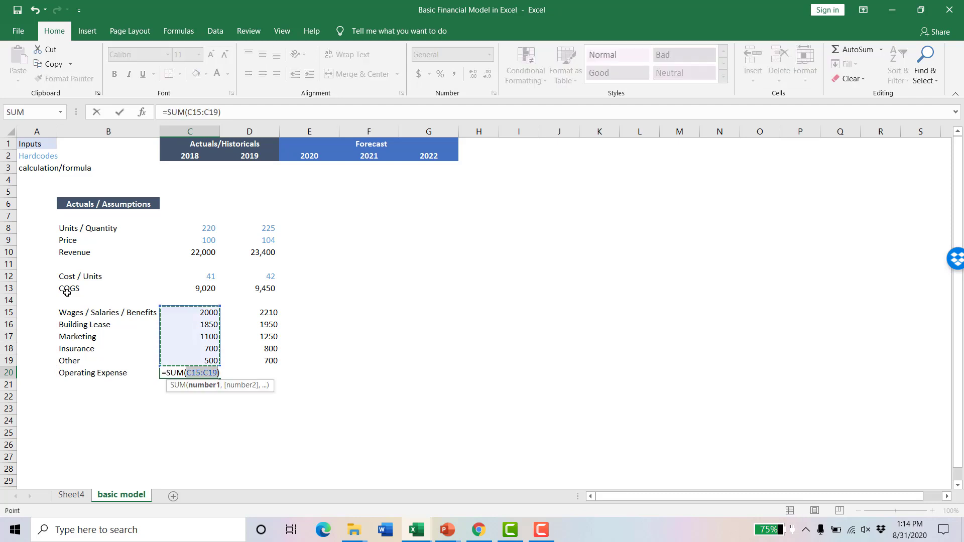
key("Tab")
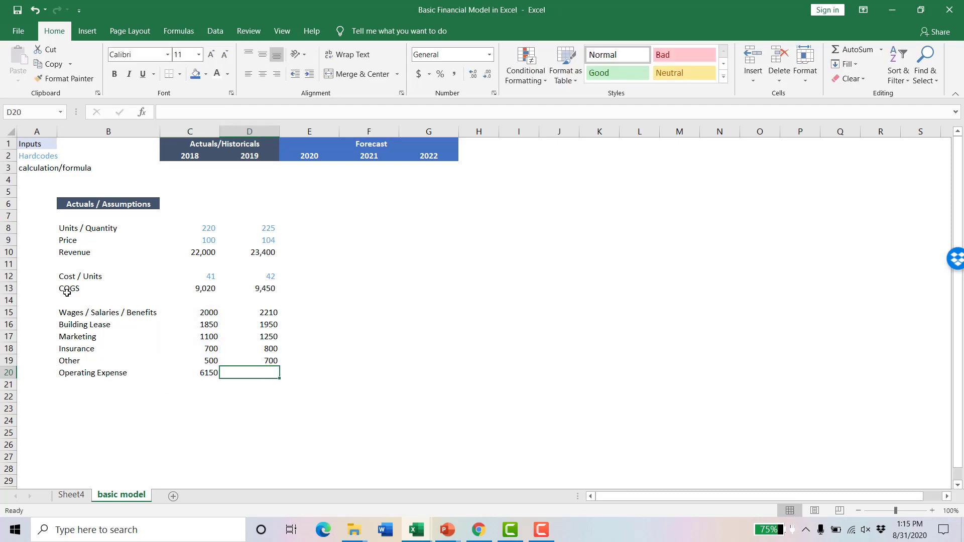
key("alt+equal")
key("Return")
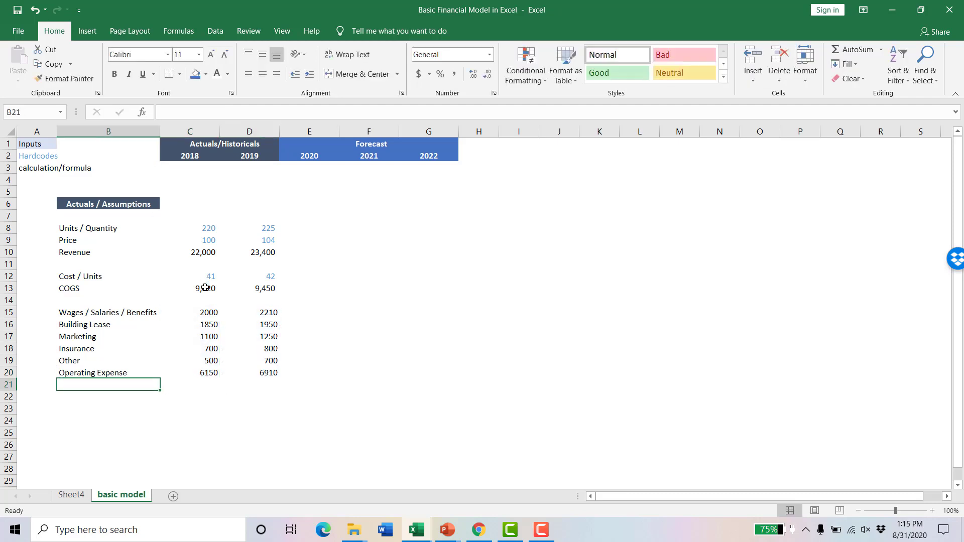
Copy the number formatting of the 2018 COGS figure in C13 onto the expense figures in C15:D20
left_click(204, 288)
left_click(64, 79)
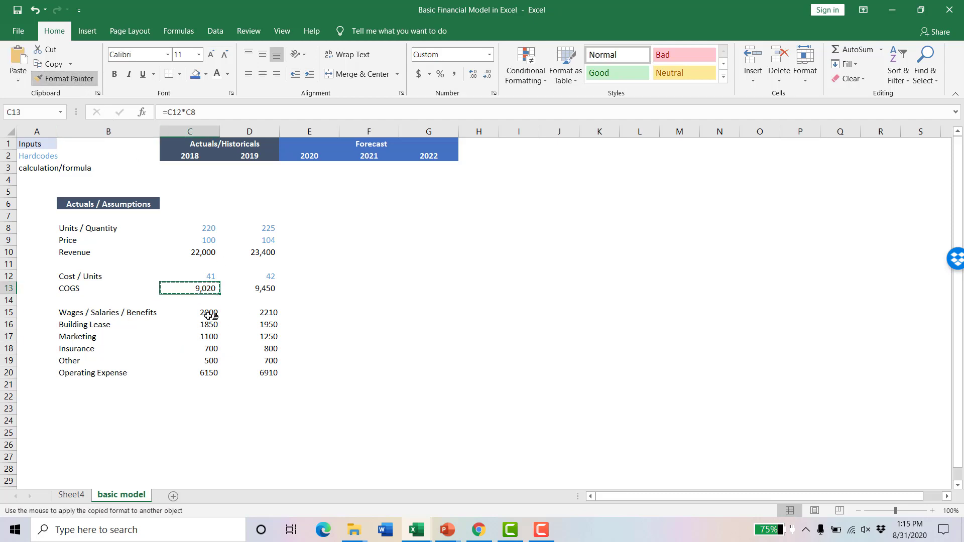
left_click_drag(214, 314, 258, 369)
Make the Operating Expense, Revenue and COGS rows bold, including their labels and both years' figures
mouse_move(104, 384)
left_mouse_down()
mouse_move(172, 388)
mouse_move(261, 371)
mouse_move(86, 370)
left_mouse_up()
key("ctrl+b")
left_click_drag(76, 252, 265, 254)
key("ctrl+b")
left_click_drag(78, 288, 258, 288)
key("ctrl+b")
left_click(120, 408)
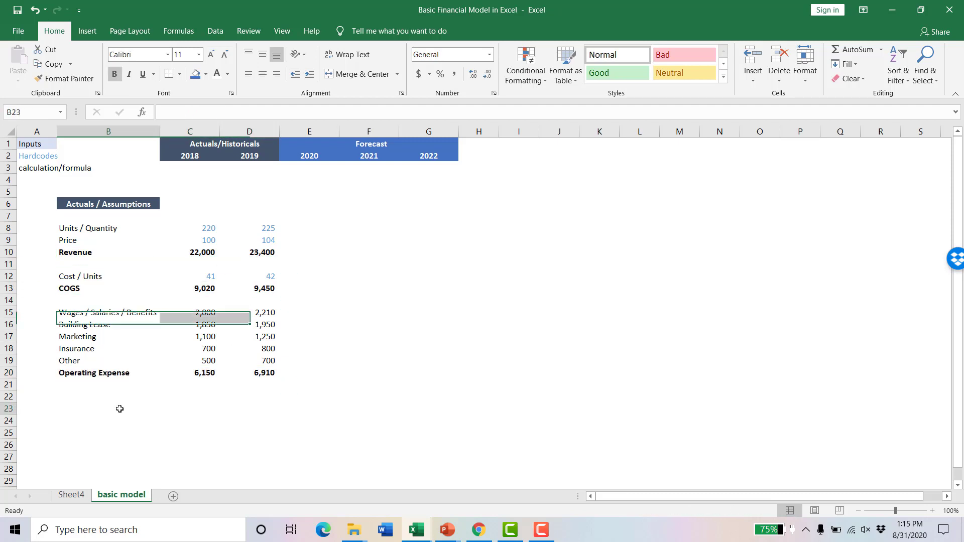
Enter the label "Taxes" in B22 and apply the Inputs legend formatting from A1 to C22:D22
left_click(81, 397)
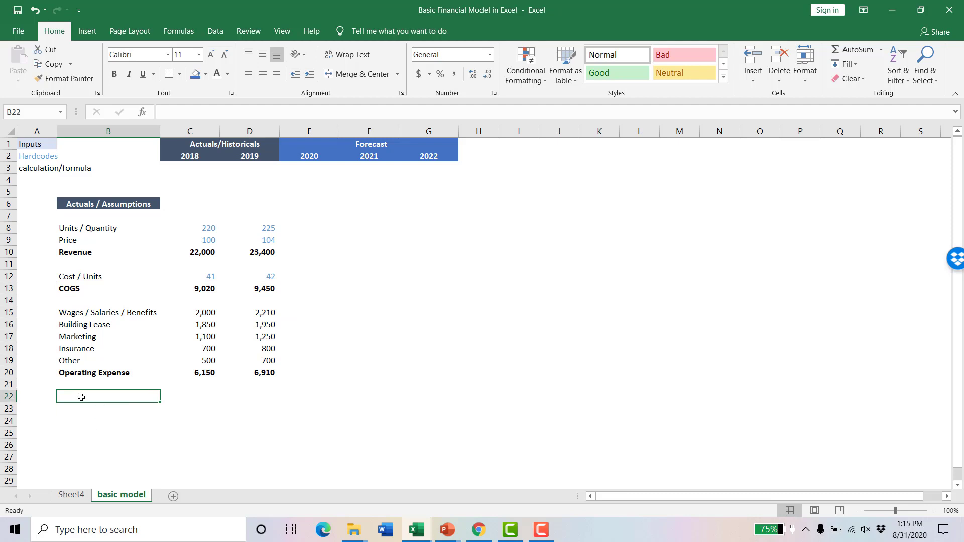
type("Taxes")
key("Tab")
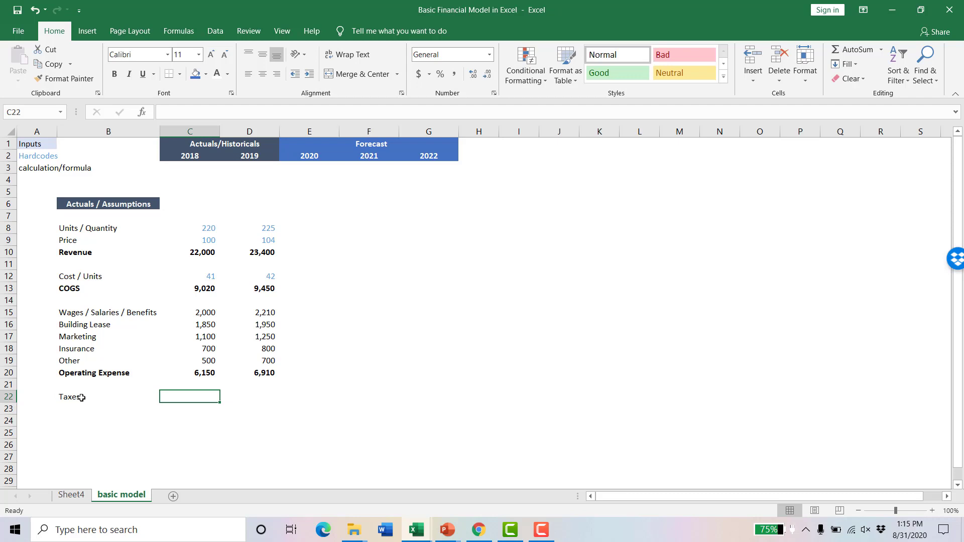
left_click(36, 146)
left_click_drag(190, 396, 254, 397)
Enter a 35% tax rate for both 2018 and 2019 in C22:D22 and right-align the two cells
type("35")
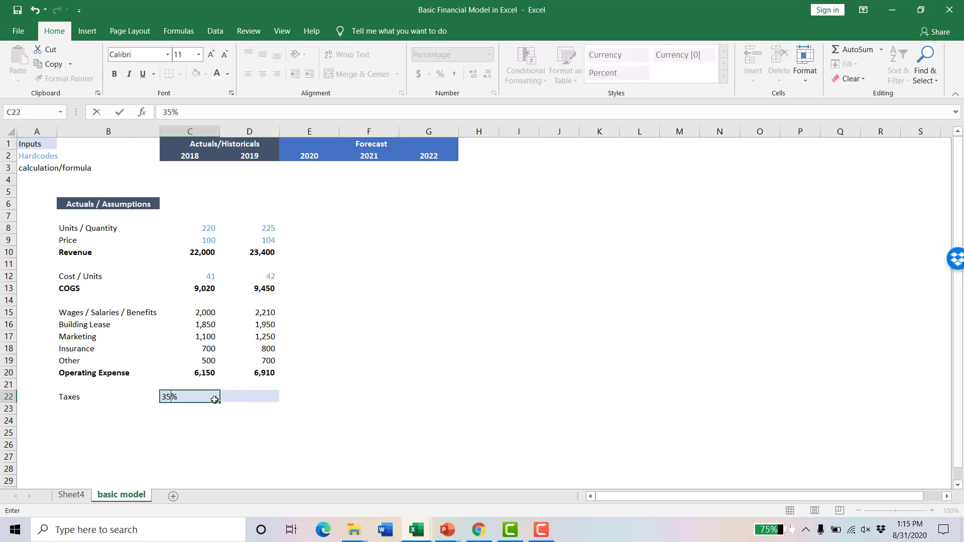
key("Return")
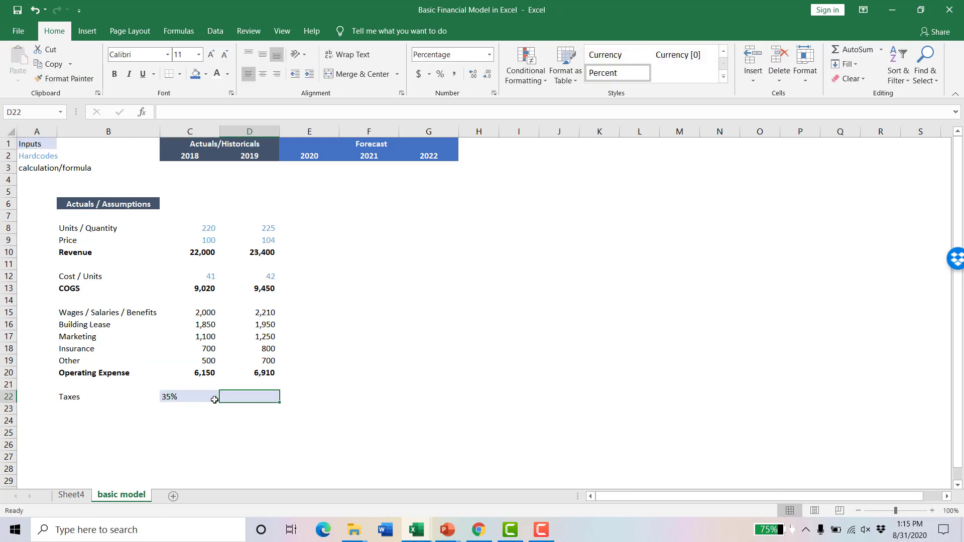
type("35")
key("Return")
left_click_drag(211, 394, 238, 396)
left_click(277, 74)
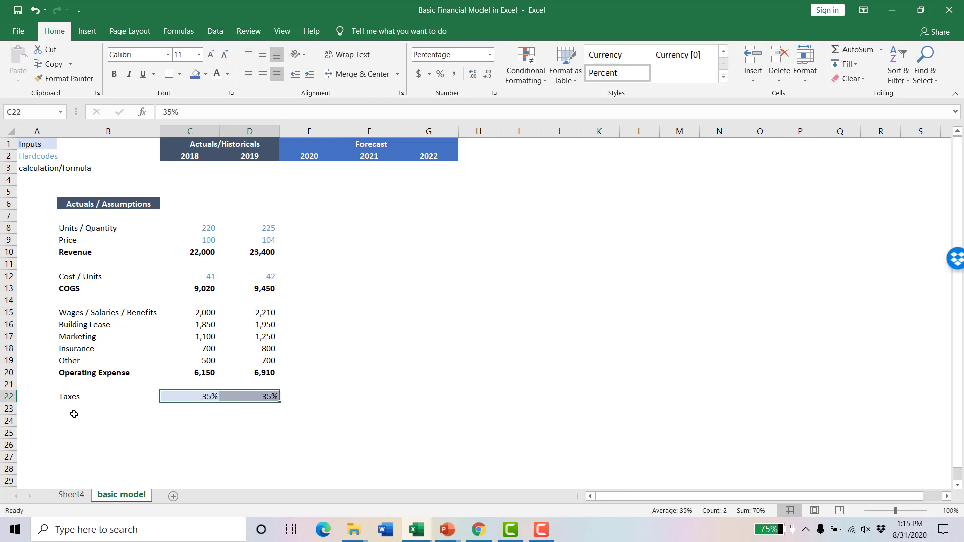
Copy the "Actuals / Assumptions" header from B6 to B25 and retitle the copy "Income Statement / P&L"
left_click(74, 201)
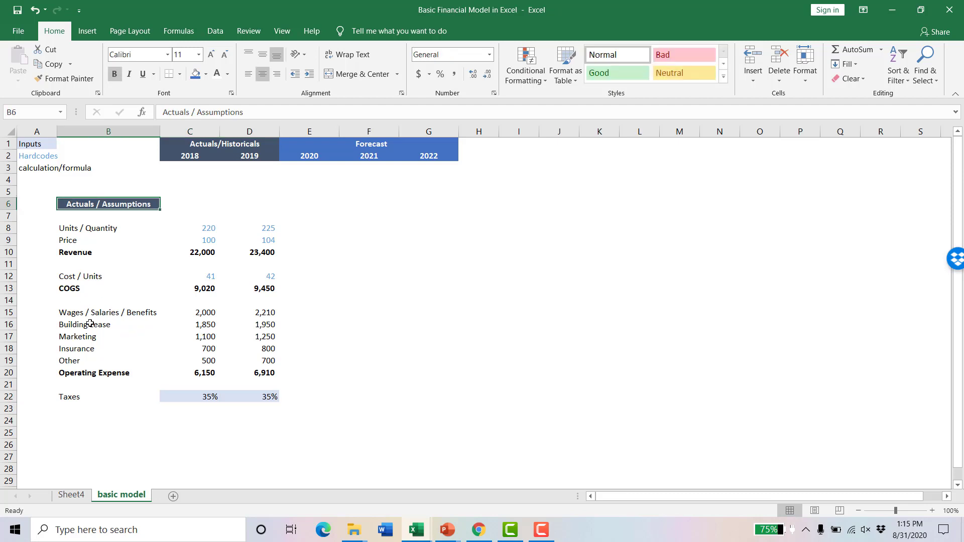
key("ctrl+c")
left_click(76, 443)
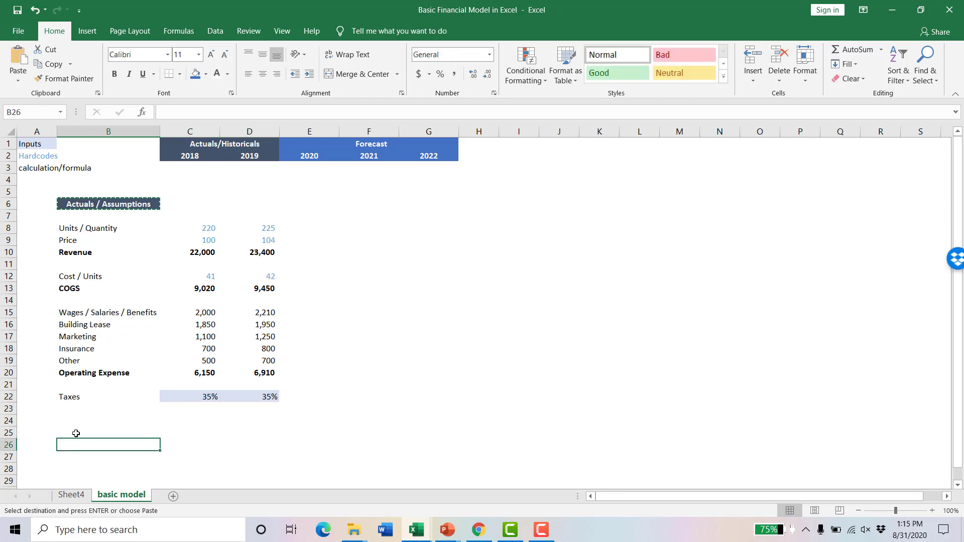
left_click(76, 433)
key("ctrl+v")
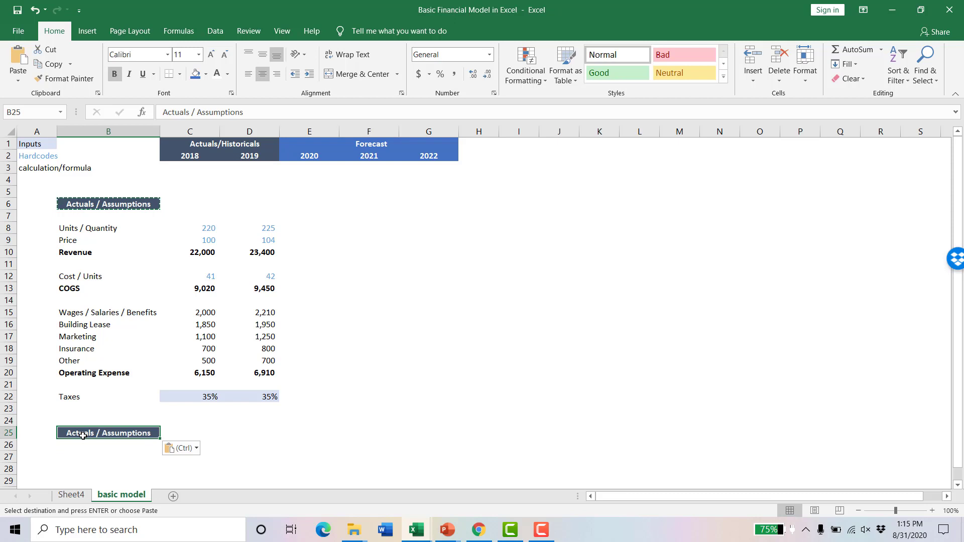
type("Income Stam")
key("BackSpace")
type("tement / P")
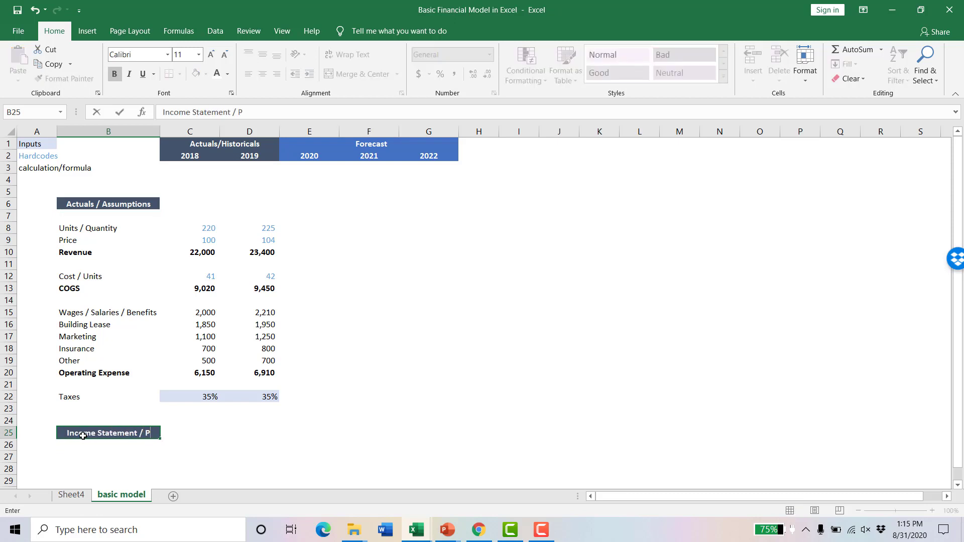
type("&L")
key("Return")
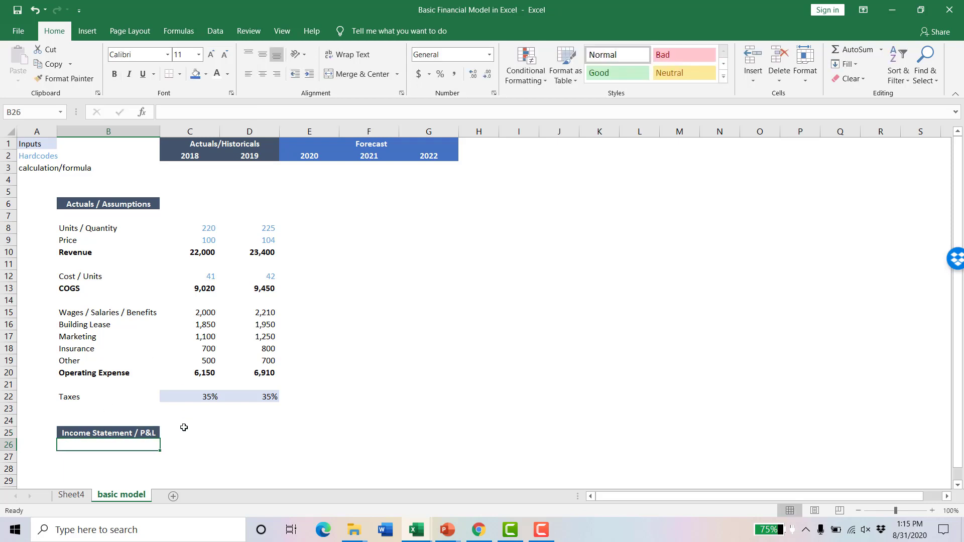
scroll(150, 413, "down", 2)
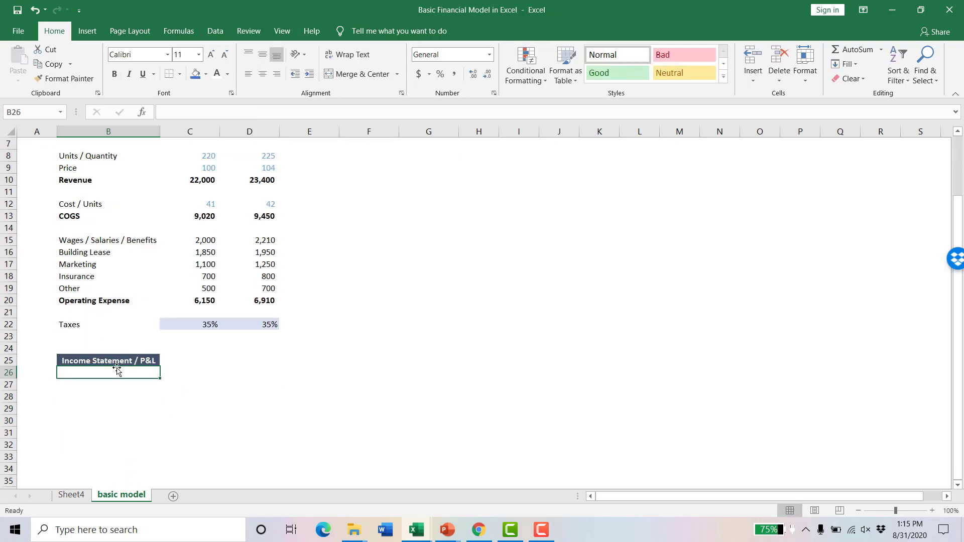
Freeze the panes above row 3 so the header rows 1 and 2 stay in view
scroll(114, 304, "up", 2)
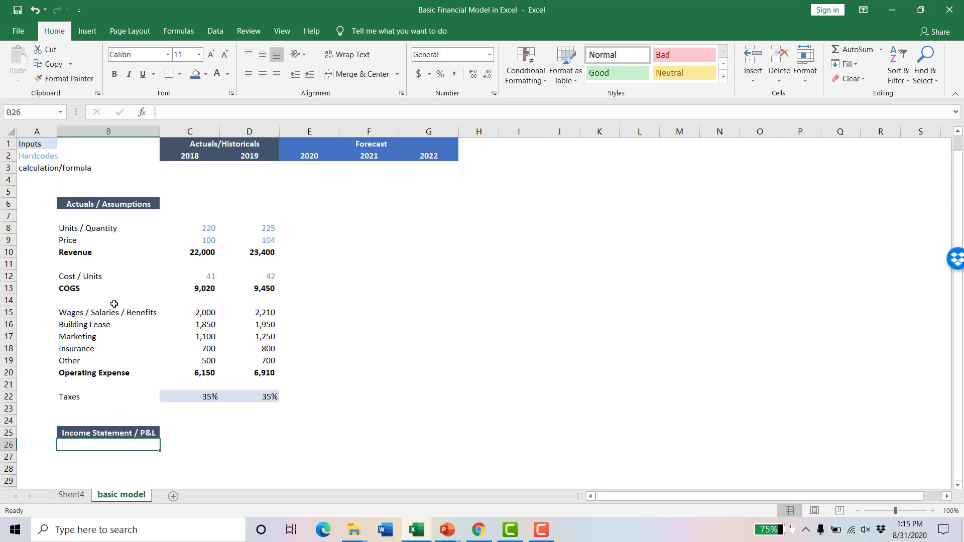
left_click(10, 168)
left_click(282, 31)
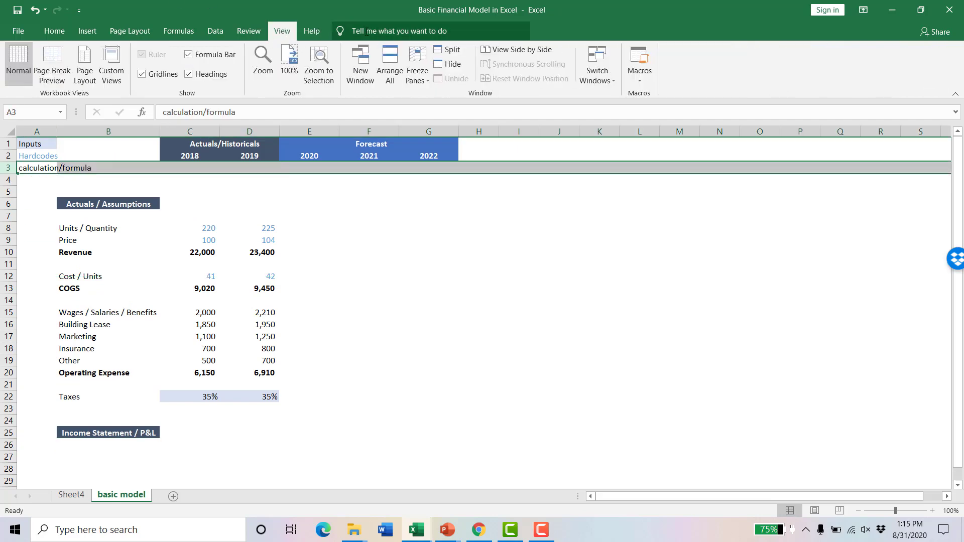
left_click(427, 74)
left_click(447, 99)
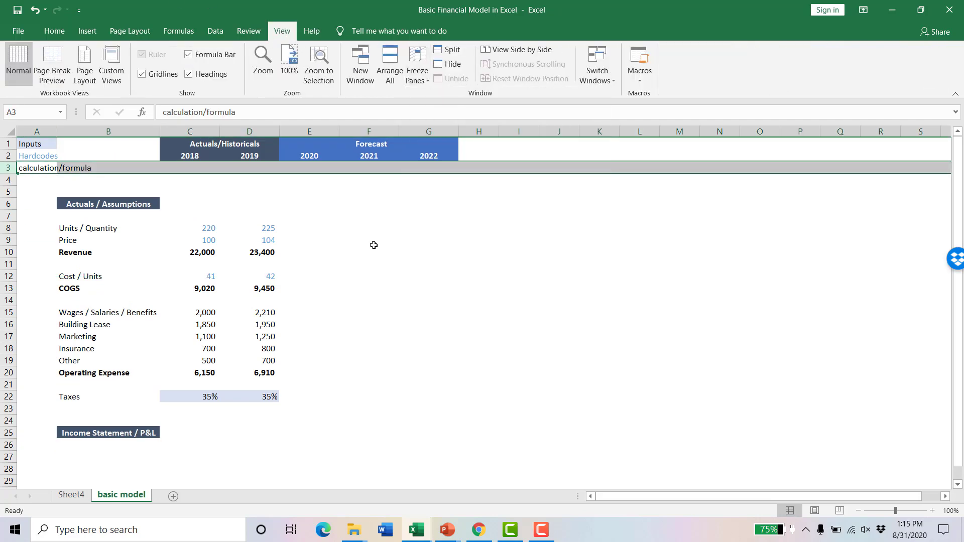
scroll(373, 245, "down", 4)
scroll(373, 245, "up", 4)
scroll(373, 245, "down", 1)
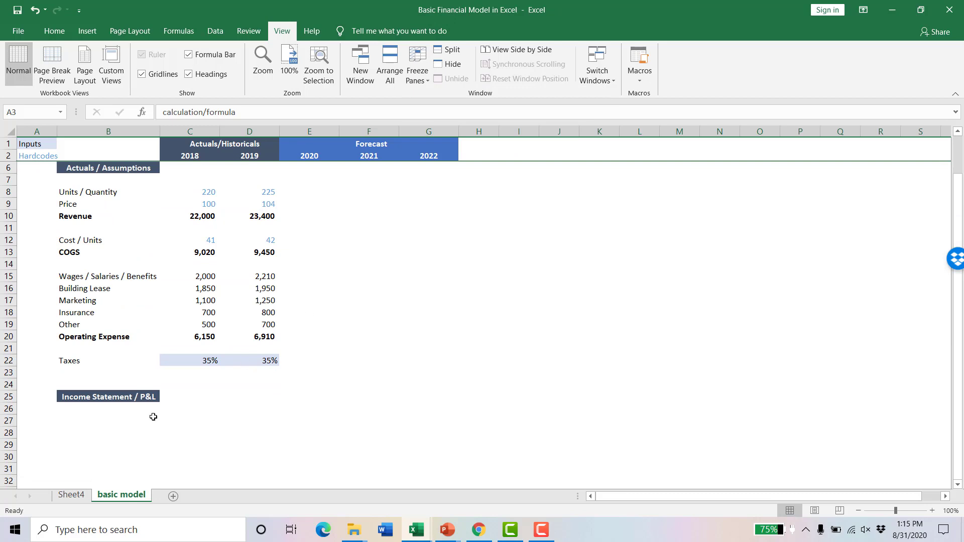
Enter the label "Revenue" in B27, leaving a blank row beneath the Income Statement header
left_click(80, 412)
type("Revenue")
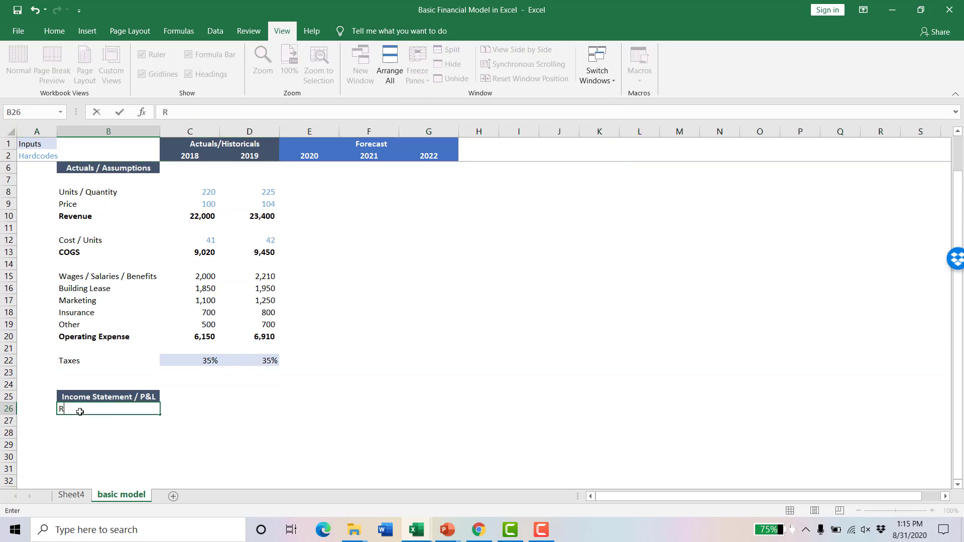
key("Return")
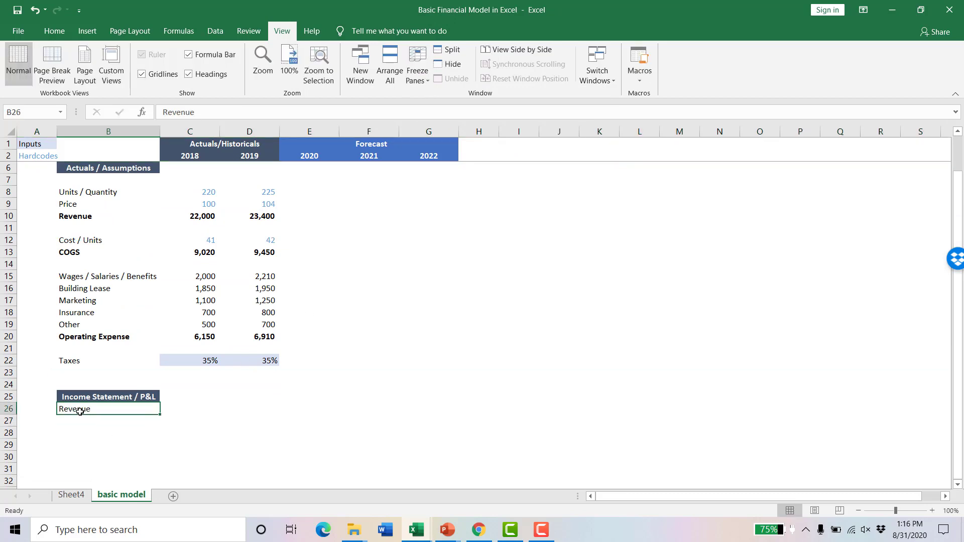
type("Revenue")
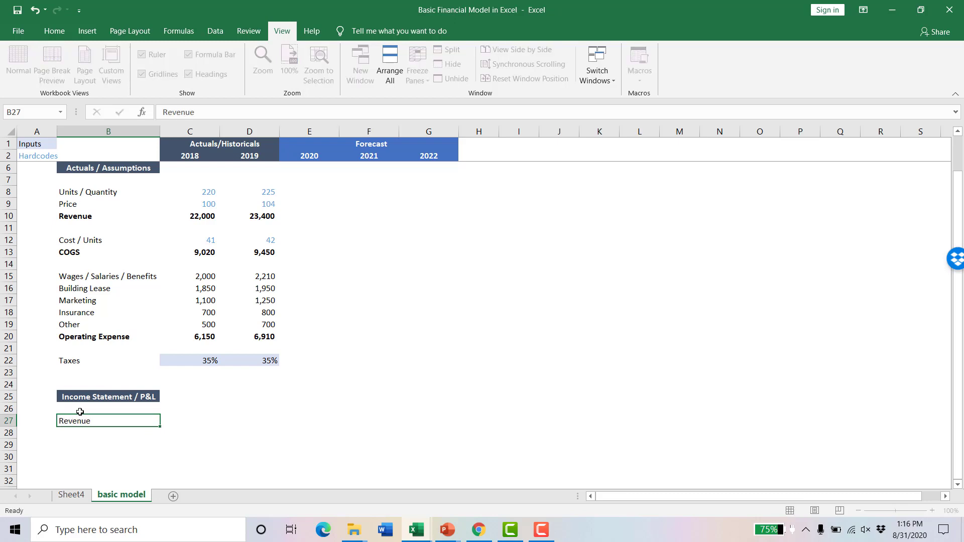
key("Return")
Enter the label "Cost of Goods Sold (COGS)" in B28
type("Co")
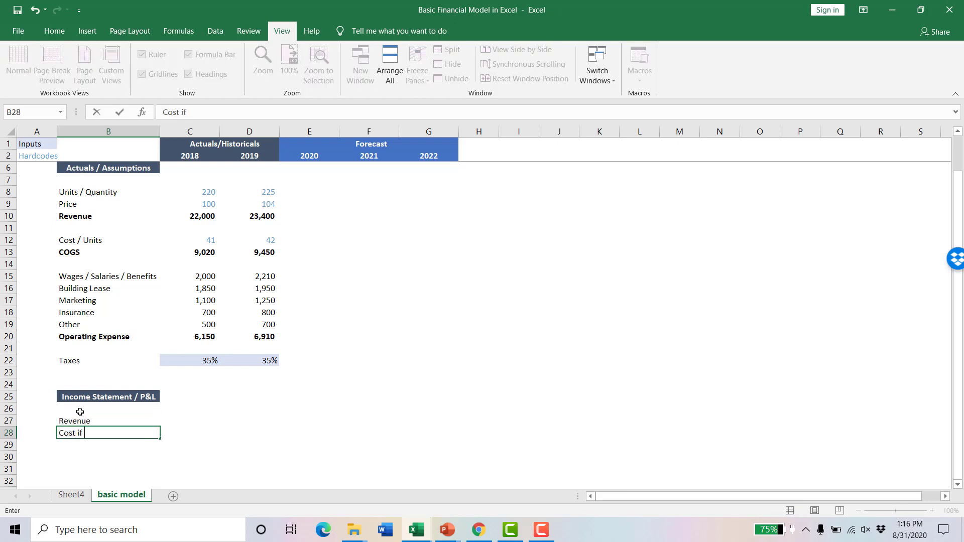
type("st if")
key("BackSpace")
key("BackSpace")
type("of Goods Solde (")
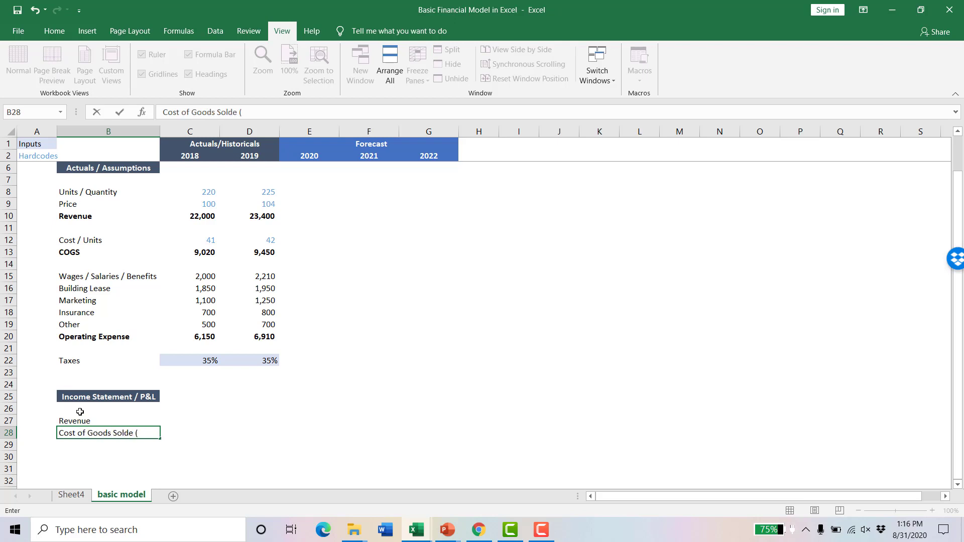
type("(CGS")
key("BackSpace")
key("BackSpace")
type("OGS)")
key("Tab")
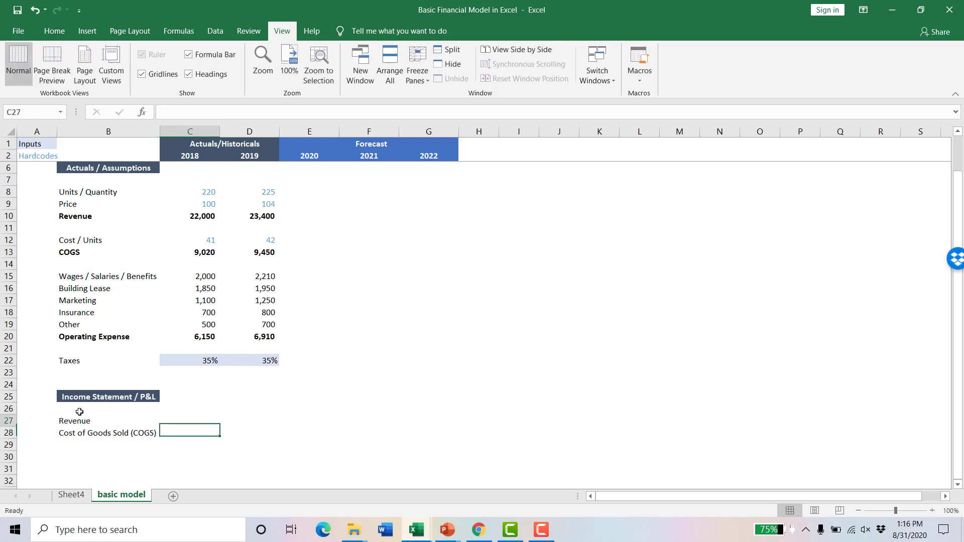
Link the 2018 Revenue in C27 to C10 and the 2018 COGS in C28 to C13, and select both cells
key("Up")
type("=")
scroll(79, 411, "up", 1)
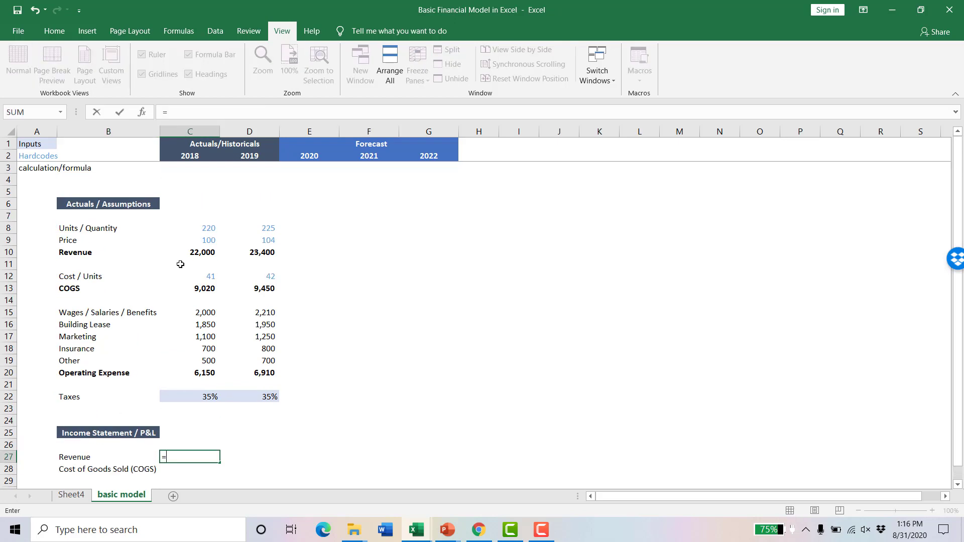
left_click(193, 252)
key("Return")
type("=")
left_click(206, 288)
key("Return")
key("Up")
key("Up")
key("shift+Down")
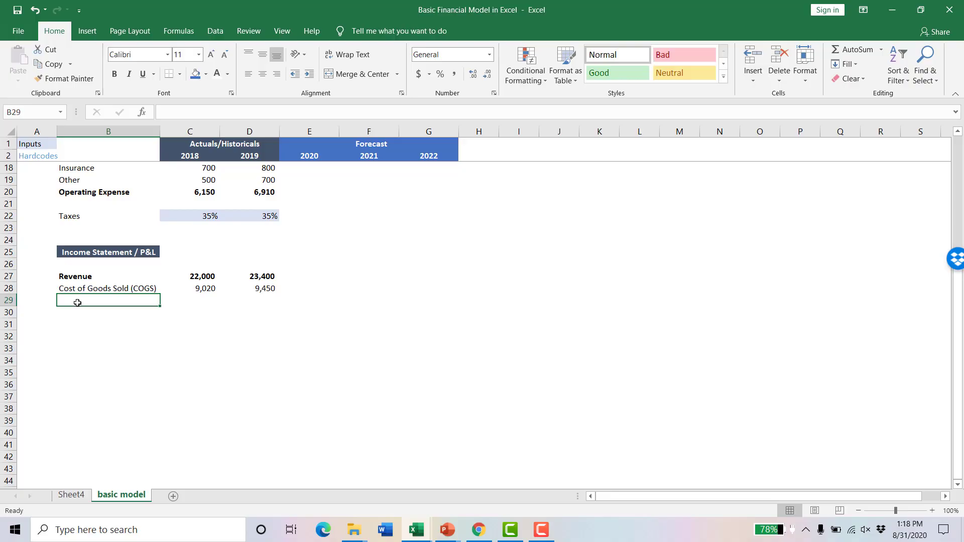
Enter the label "Gross Profit" in B29
type("G")
key("Escape")
type("Gross Profit")
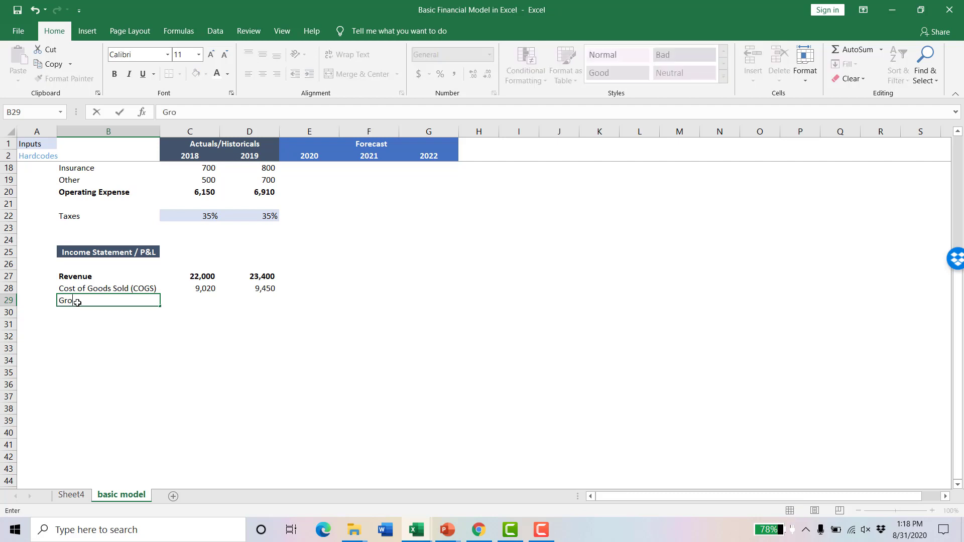
key("Tab")
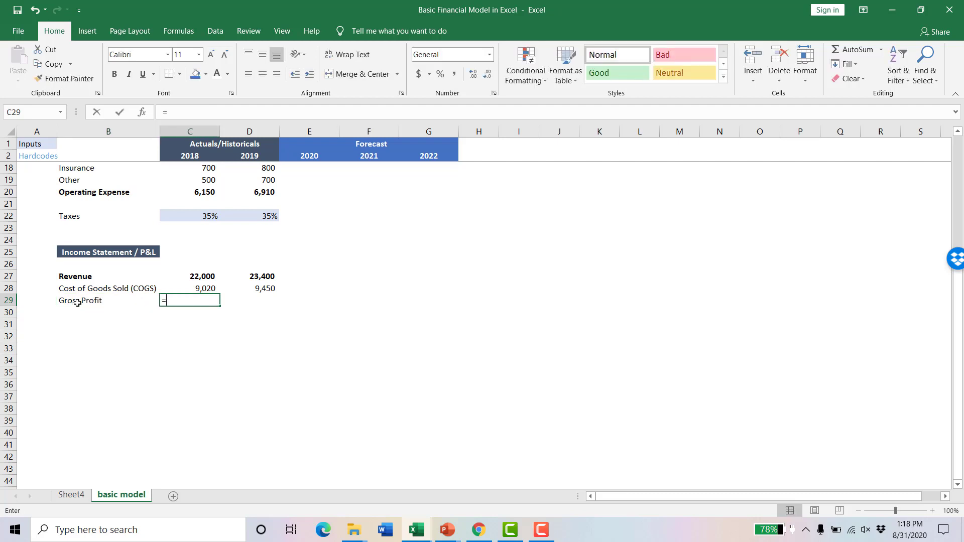
Calculate gross profit in C29 with =C27-C28 and fill the formula across to D29
type("=")
key("Up")
key("Up")
type("-")
key("Up")
key("ctrl+Return")
key("shift+Right")
key("ctrl+r")
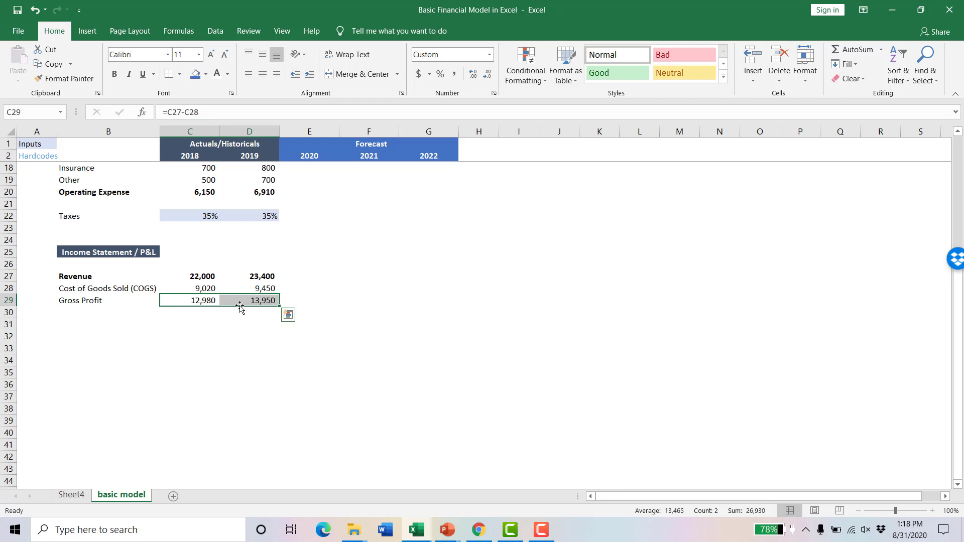
Apply a top and bottom border to the Gross Profit row across B29:G29
left_click_drag(83, 299, 424, 295)
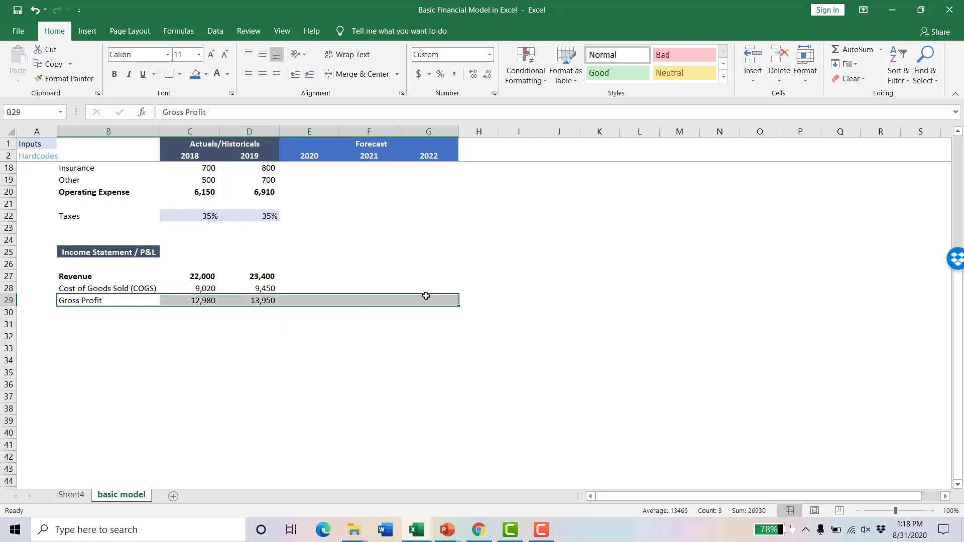
left_click(179, 75)
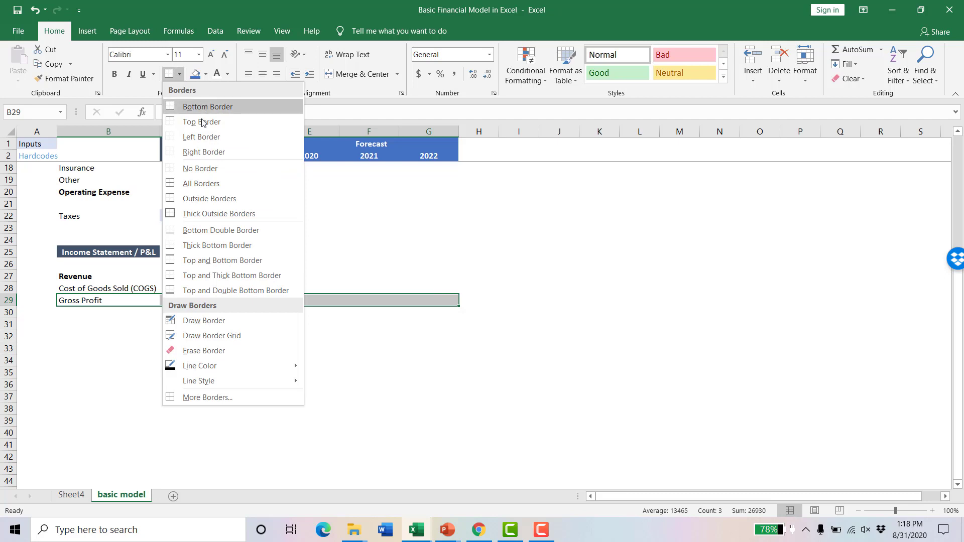
left_click(204, 260)
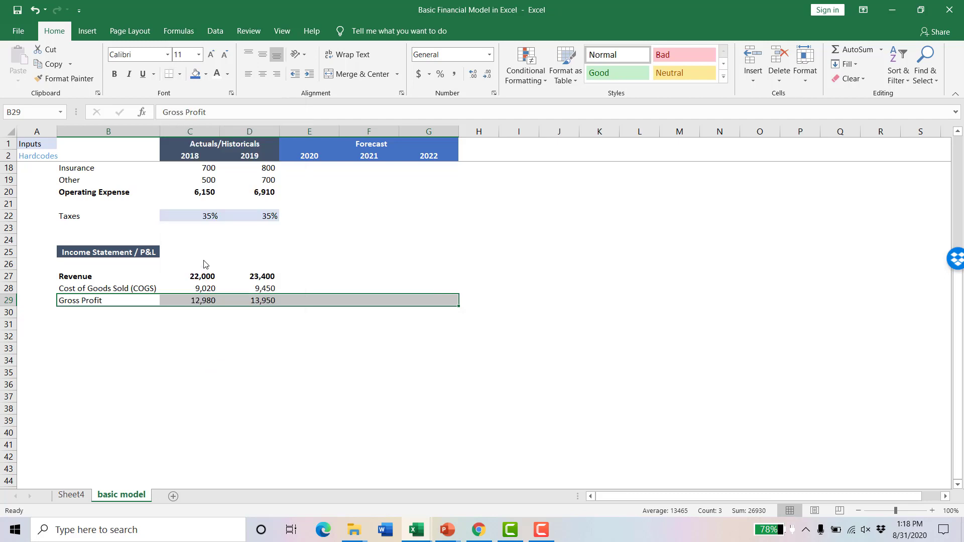
left_click(151, 339)
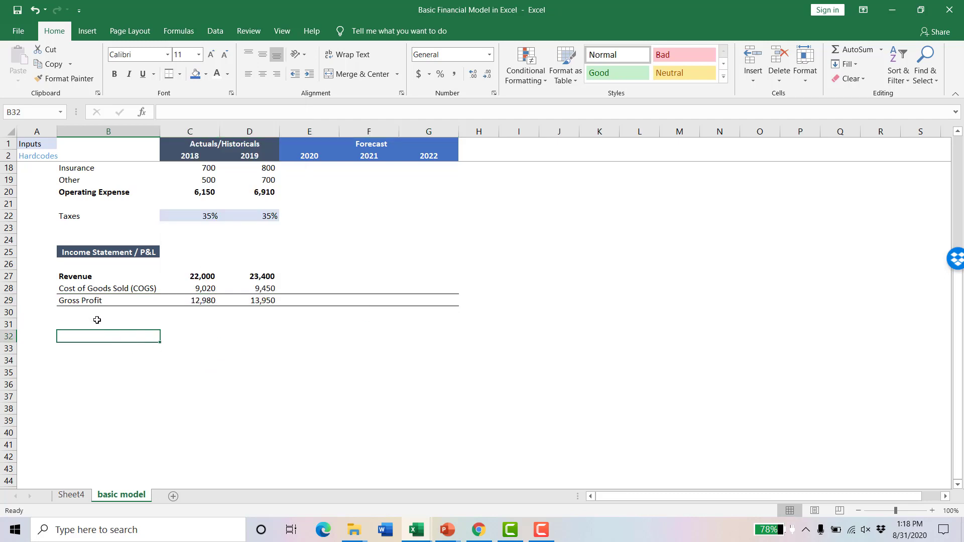
Enter "Expenses" in B31 as a bold heading
left_click(88, 325)
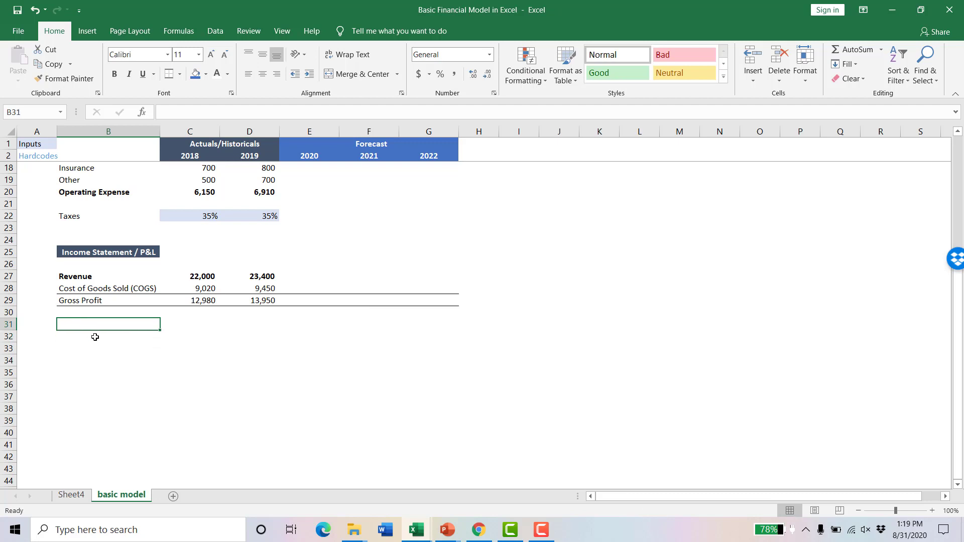
type("Expenses")
key("Return")
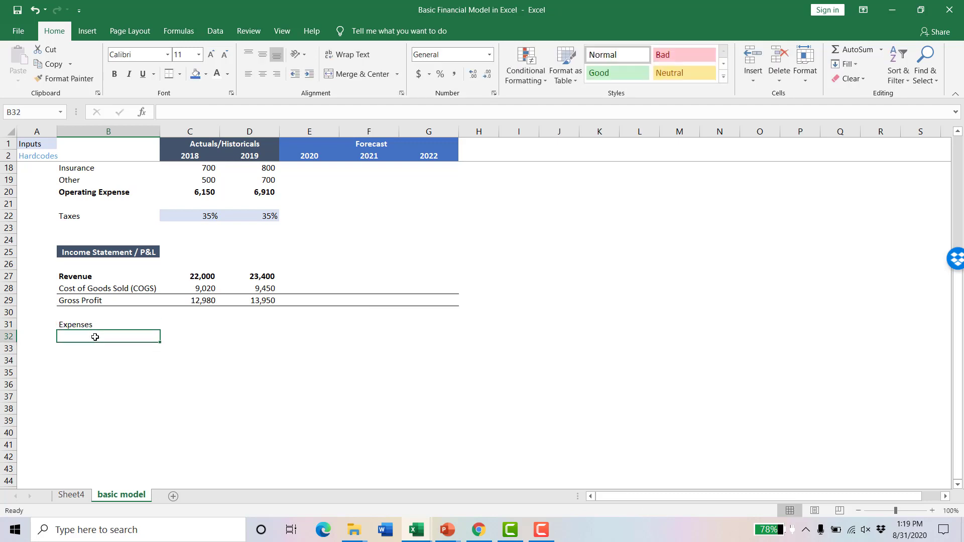
key("Up")
key("ctrl+b")
Link B32 to the wages label in B15 and fill the formula down to B36 for all five expense items
key("Down")
type("=")
scroll(95, 338, "up", 3)
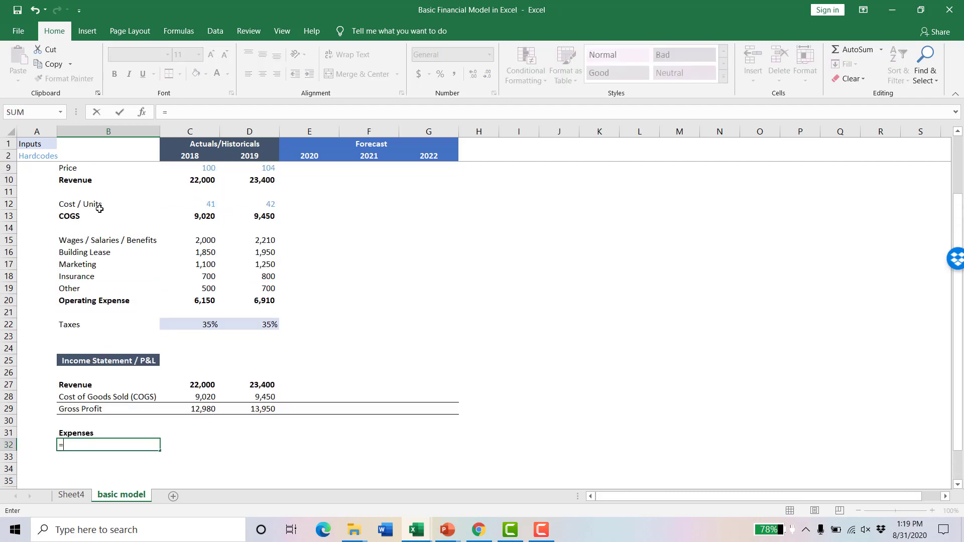
left_click(100, 239)
key("Return")
key("Up")
key("shift+Down")
key("shift+Down")
key("shift+Down")
key("shift+Down")
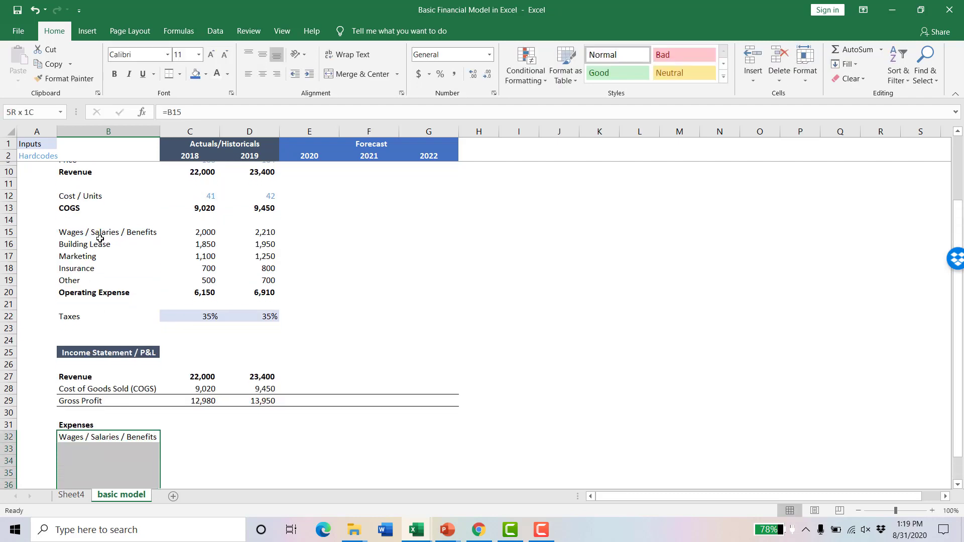
key("ctrl+d")
Fill the expense links across from column B into C32:D36 to bring in the 2018 and 2019 amounts
key("shift+Right")
key("shift+Right")
key("ctrl+r")
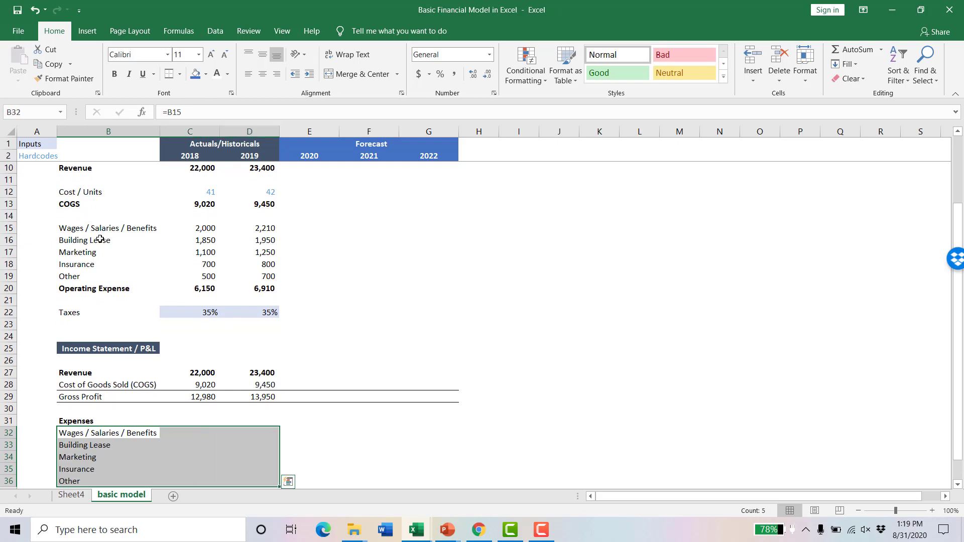
scroll(116, 231, "down", 2)
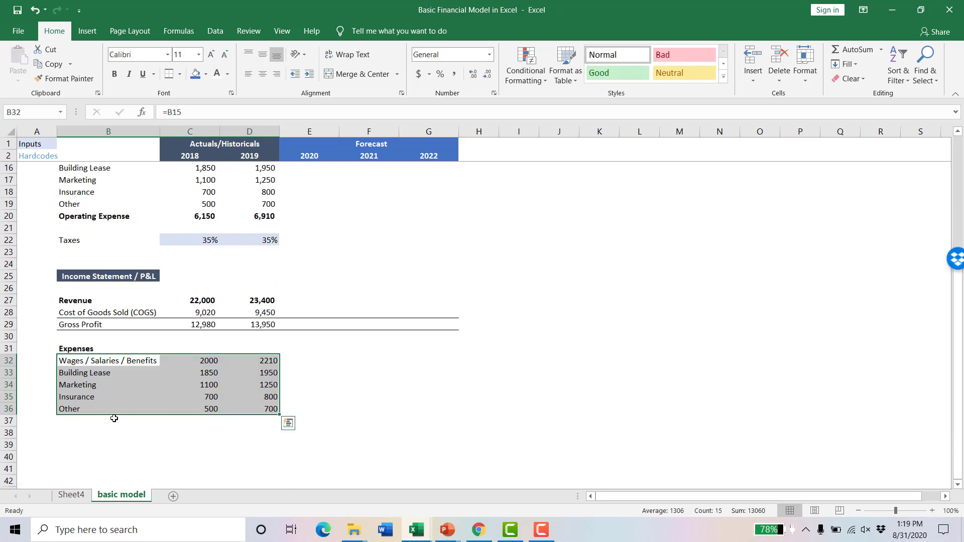
Test the expense links by setting the 2018 Wages / Salaries / Benefits in C15 to 2,200, and undo the change
left_click(64, 420)
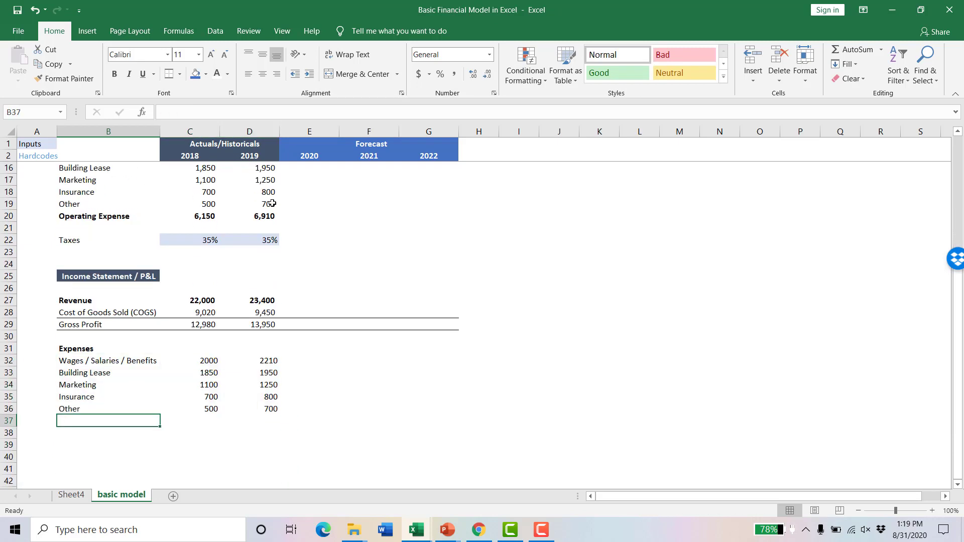
scroll(251, 201, "up", 1)
left_click(213, 193)
type("2")
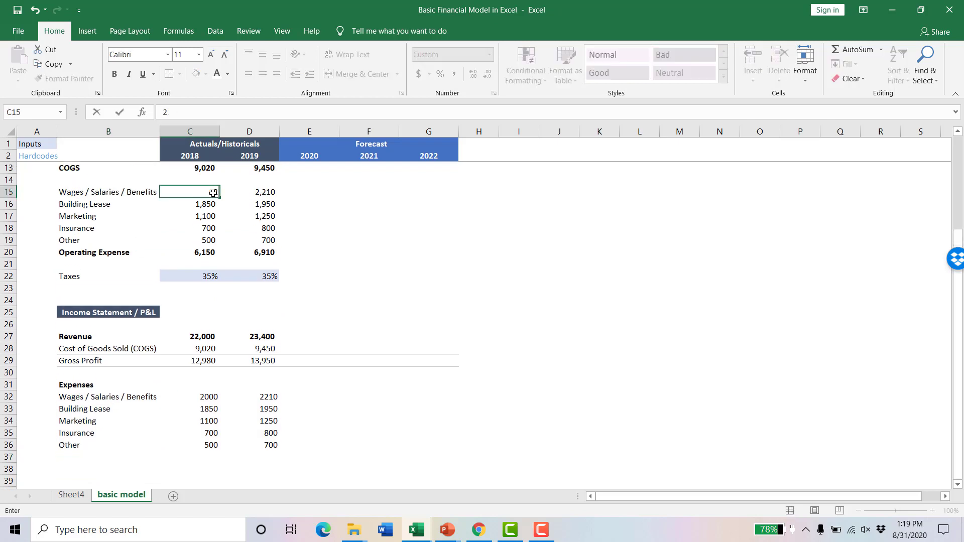
type(",200")
key("Return")
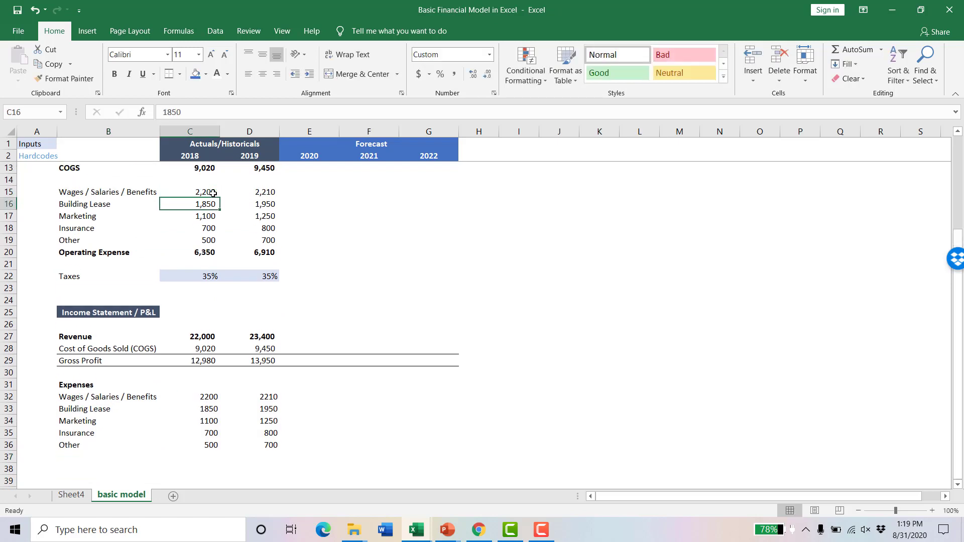
key("ctrl+z")
Add a "Total Expenses" row in B37, sum the 2018 expenses in C37 and fill the total across to D37
left_click(62, 456)
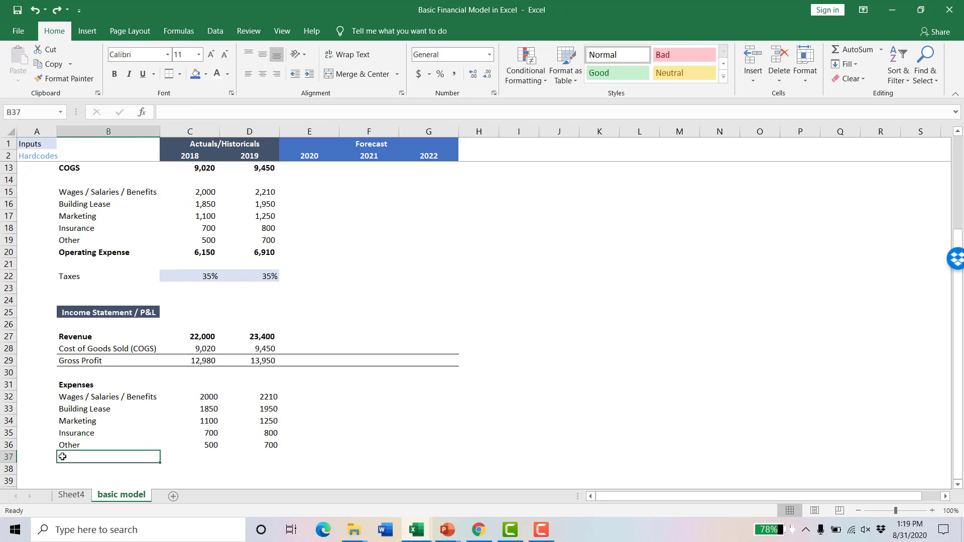
type("Total Expenses")
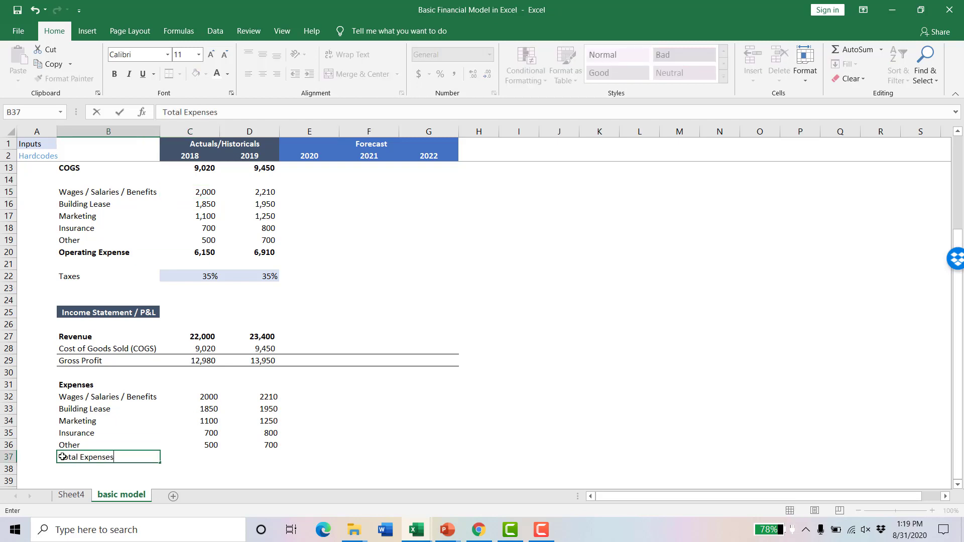
key("Tab")
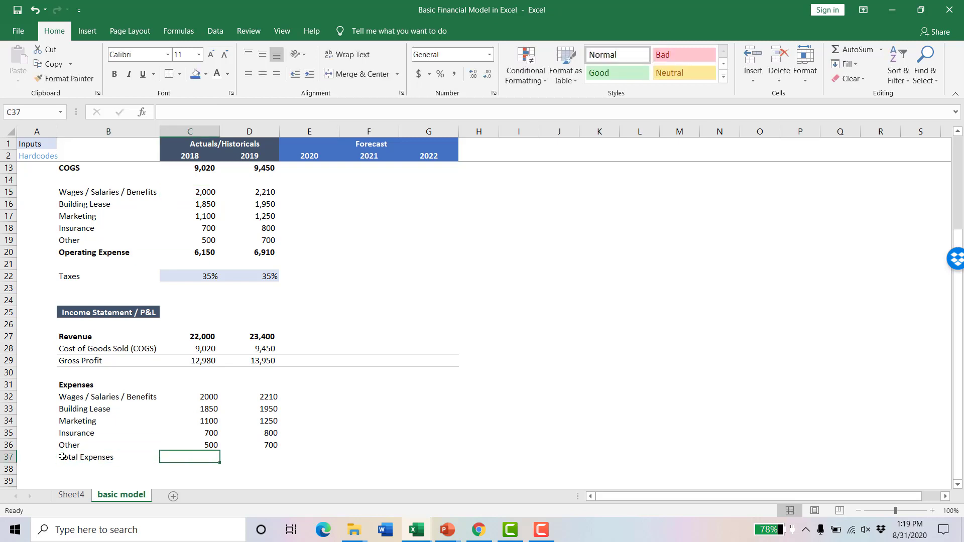
key("alt+equal")
key("Return")
key("Up")
key("shift+Right")
key("ctrl+r")
Copy the number formatting of C18 onto the expense figures and totals in C32:D37
left_click(216, 227)
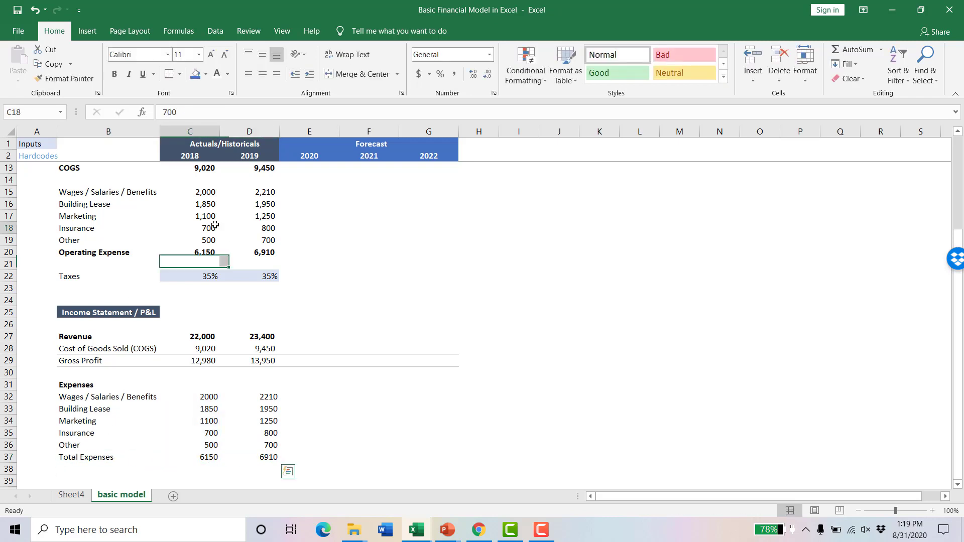
left_click(65, 79)
mouse_move(205, 394)
left_mouse_down()
mouse_move(252, 422)
mouse_move(266, 452)
left_mouse_up()
Make the Total Expenses row bold, including its label and both years' totals
scroll(122, 458, "down", 1)
scroll(123, 458, "down", 1)
left_click_drag(81, 422, 266, 421)
key("ctrl+b")
Enter the label "Operating Income" in B39
scroll(81, 408, "down", 1)
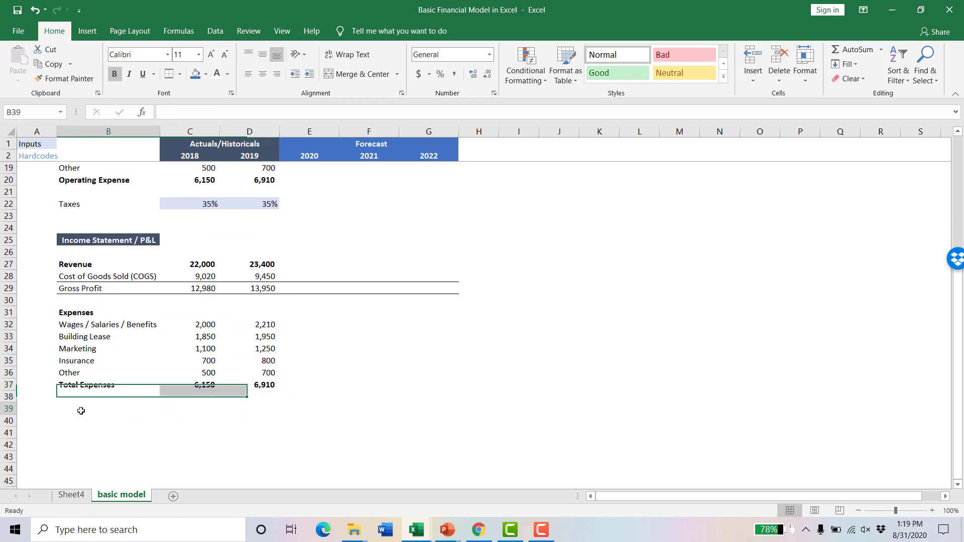
left_click(81, 409)
type("Operat")
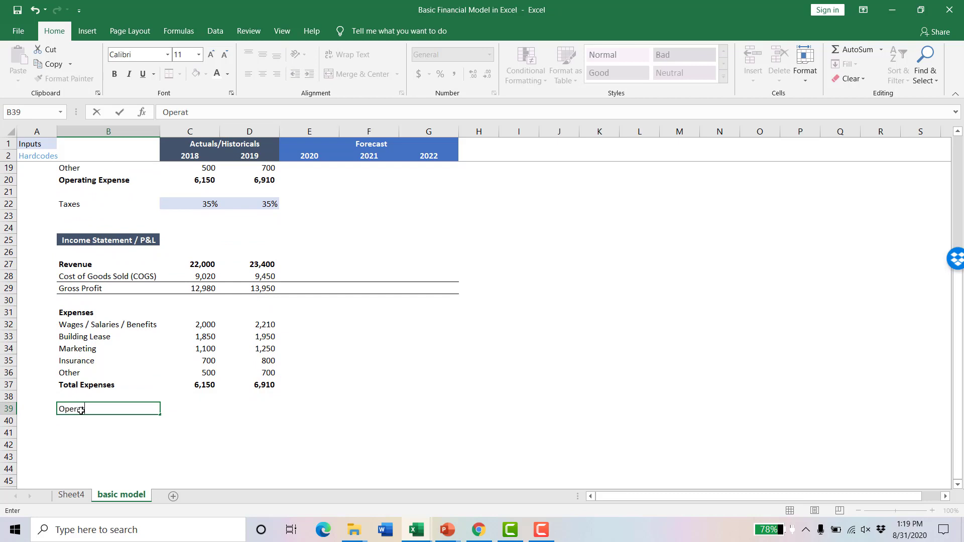
type("ing Income")
key("Tab")
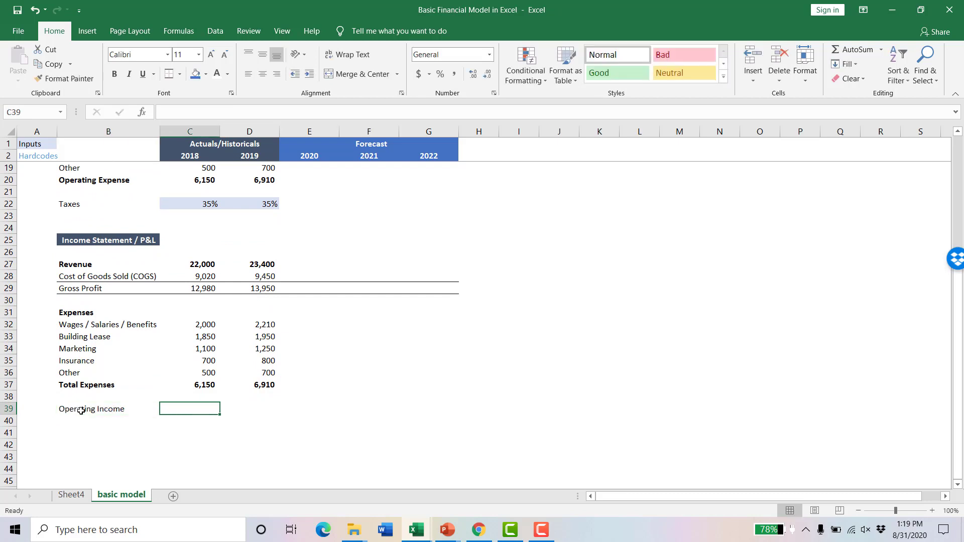
Calculate 2018 operating income in C39 as gross profit minus total expenses (=C29-C37) and fill it across to D39
key("Tab")
key("Left")
type("=")
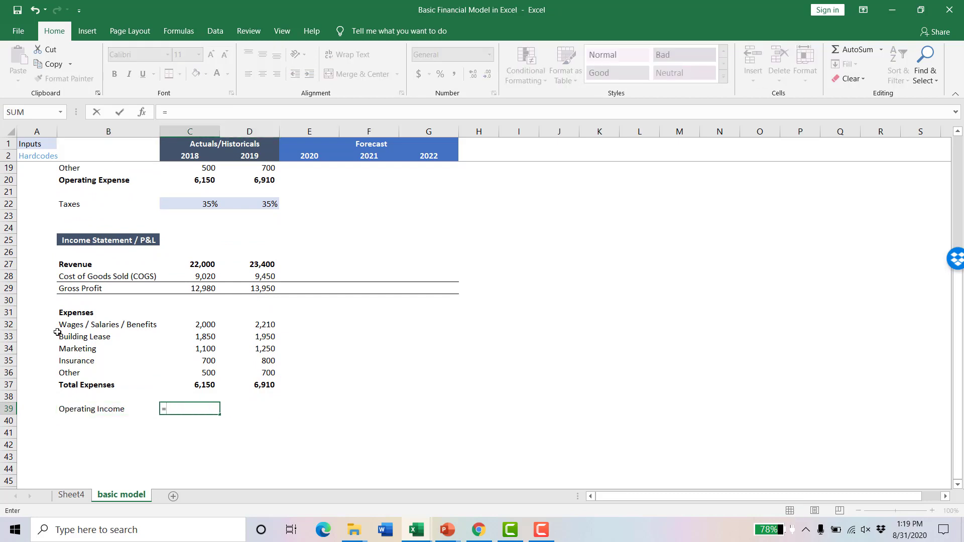
left_click(201, 284)
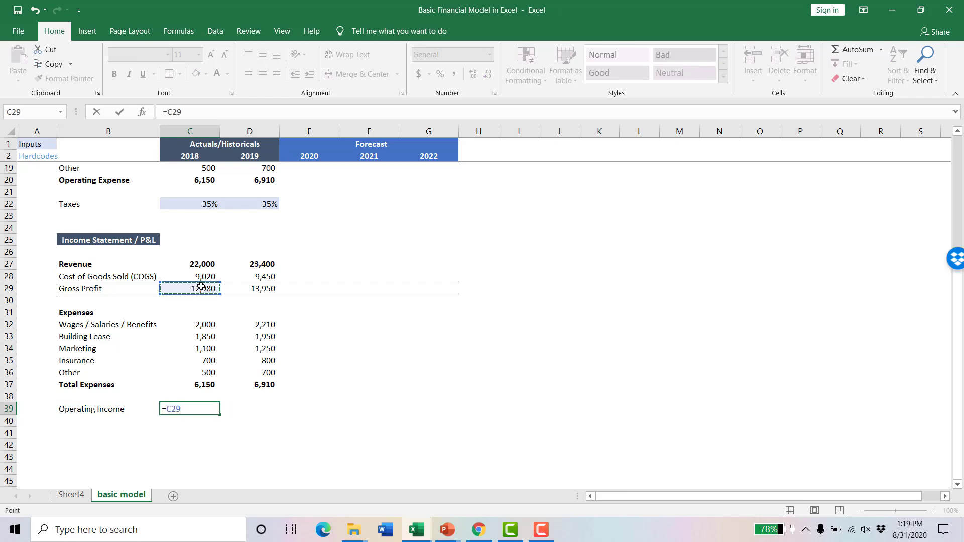
type("-")
left_click(195, 386)
key("Return")
left_click(211, 409)
left_click_drag(223, 413, 280, 414)
Copy the formatting of the Gross Profit row 29 onto the Operating Income row 39
left_click(12, 288)
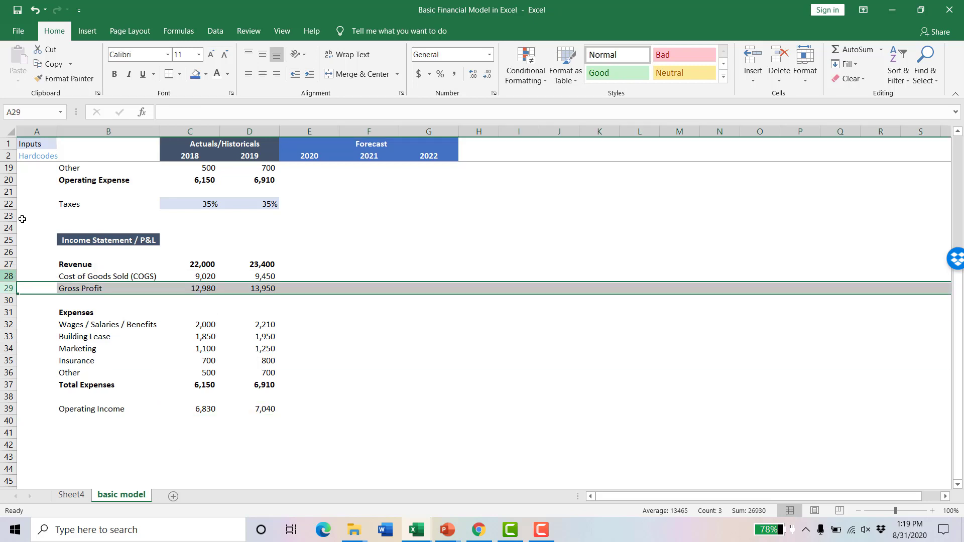
left_click(45, 79)
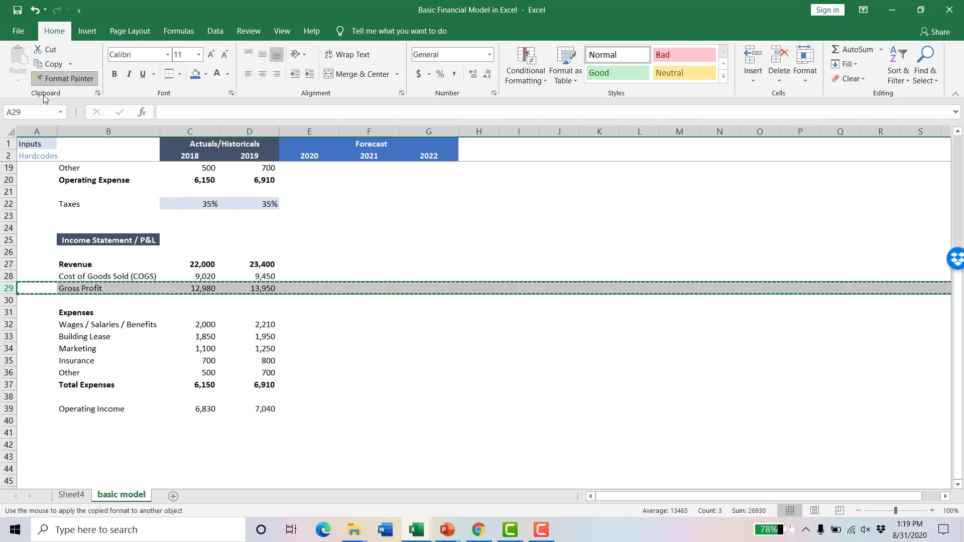
left_click(12, 408)
Enter the label "Taxes" in B41 and calculate 2018 taxes in C41 as =C39*C22
scroll(110, 417, "down", 1)
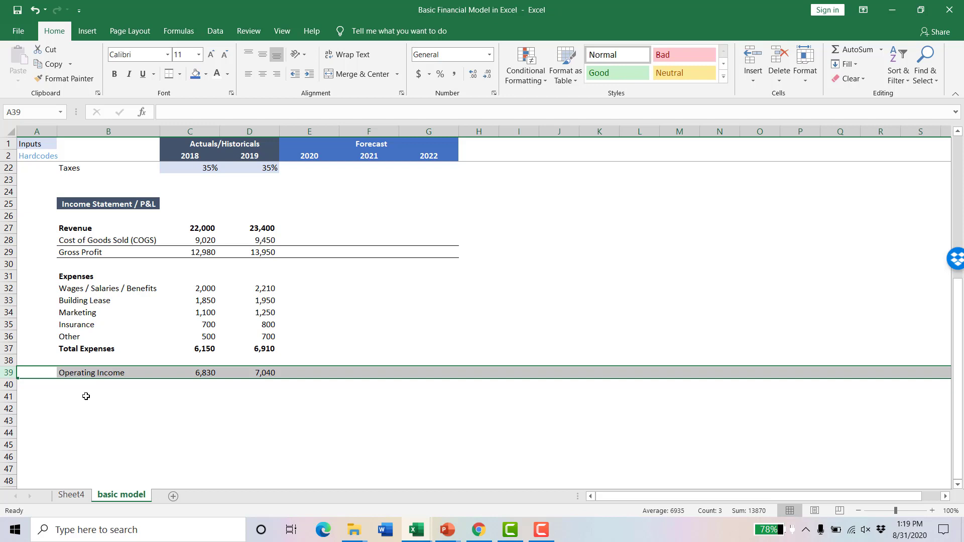
left_click(86, 396)
type("Taxes")
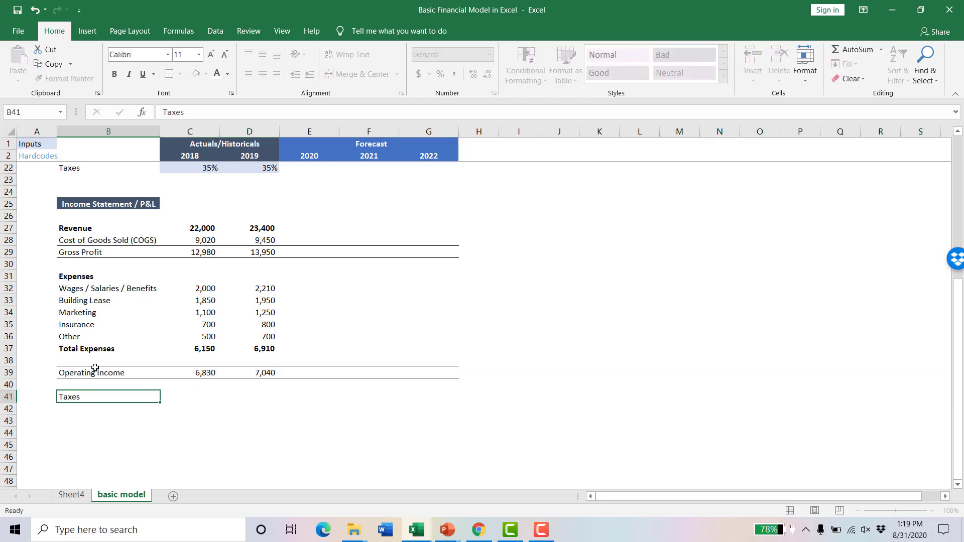
key("Right")
key("Right")
key("Left")
type("=")
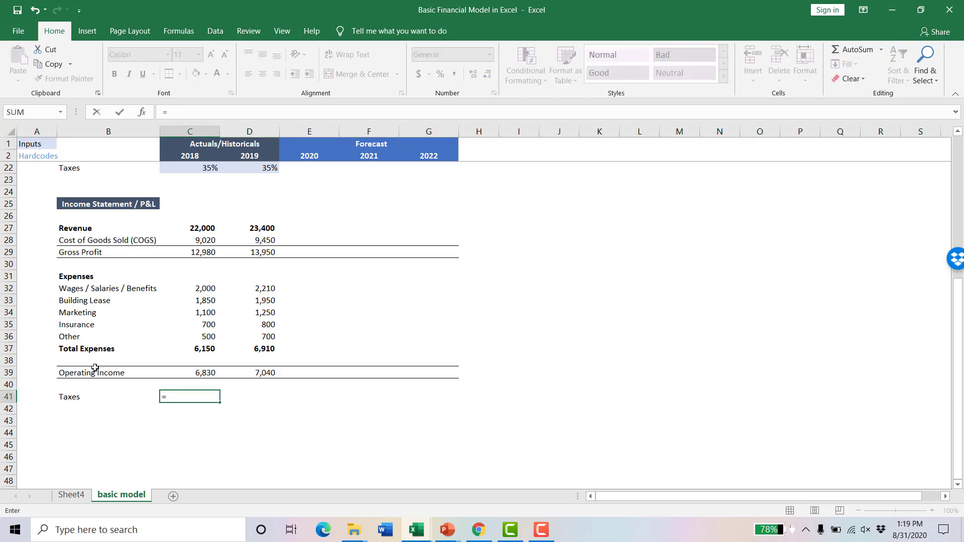
key("Up")
key("Up")
type("*")
scroll(94, 369, "up", 2)
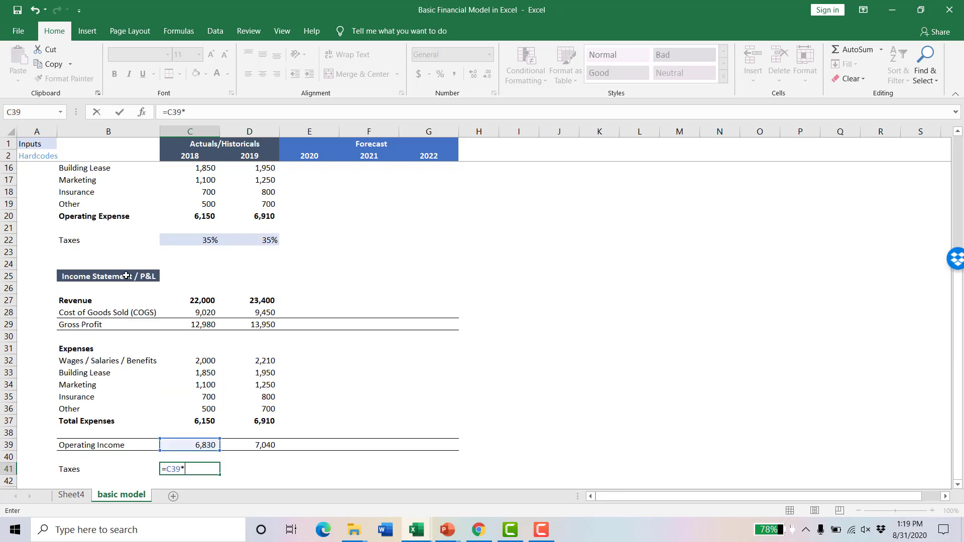
left_click(201, 239)
key("ctrl+Return")
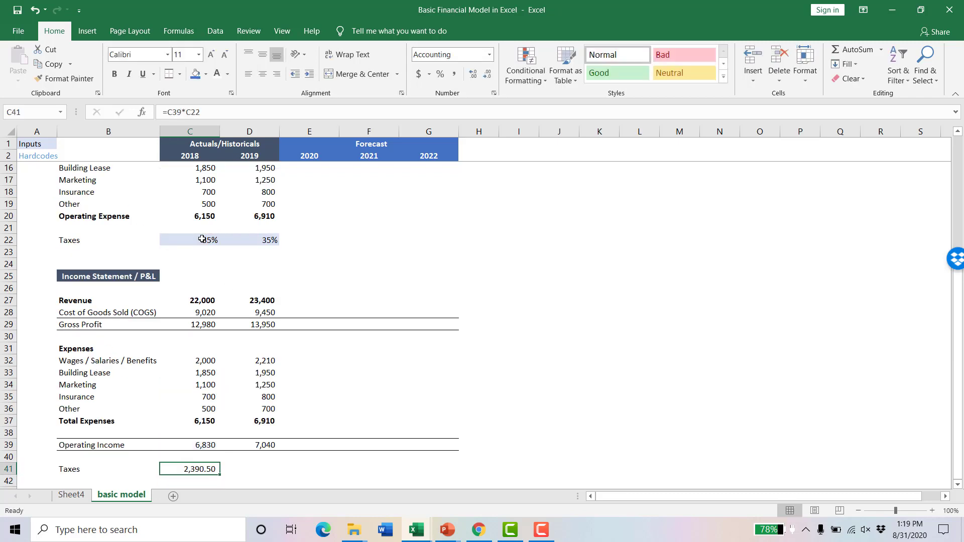
Fill the 2018 tax formula across to D41 and show both years' taxes without decimals
key("shift+Right")
key("ctrl+r")
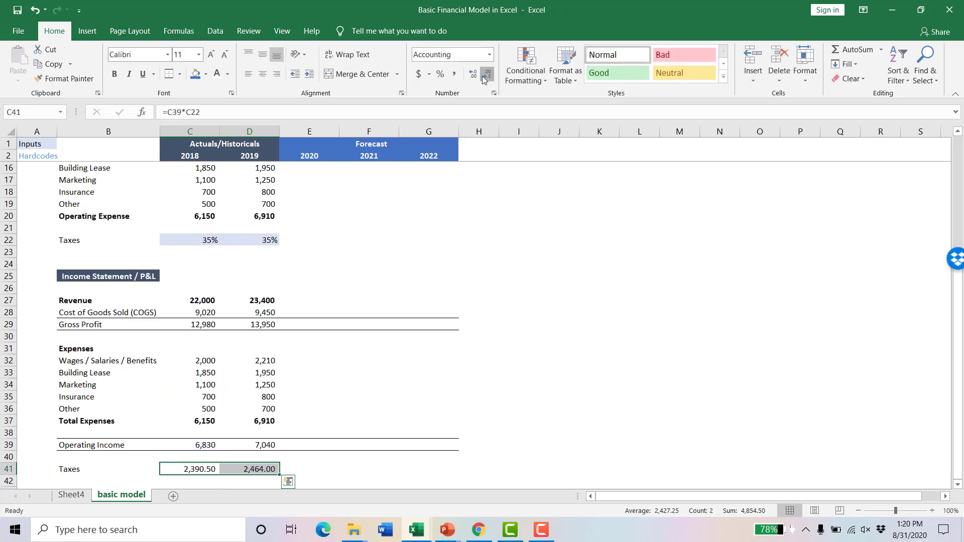
left_click(487, 73)
left_click(487, 74)
Enter the label "Net Income" in B42, directly below Taxes
scroll(169, 346, "down", 3)
left_click(74, 380)
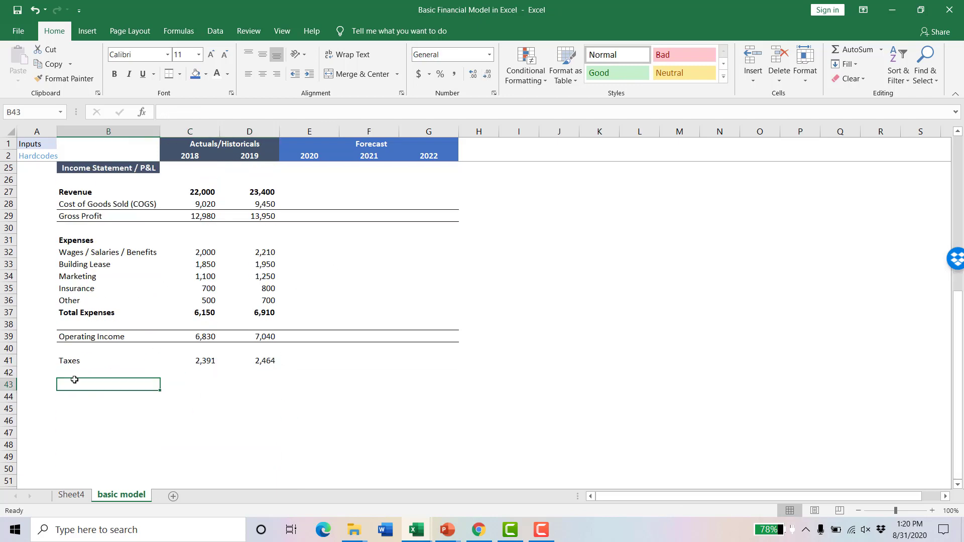
type("N")
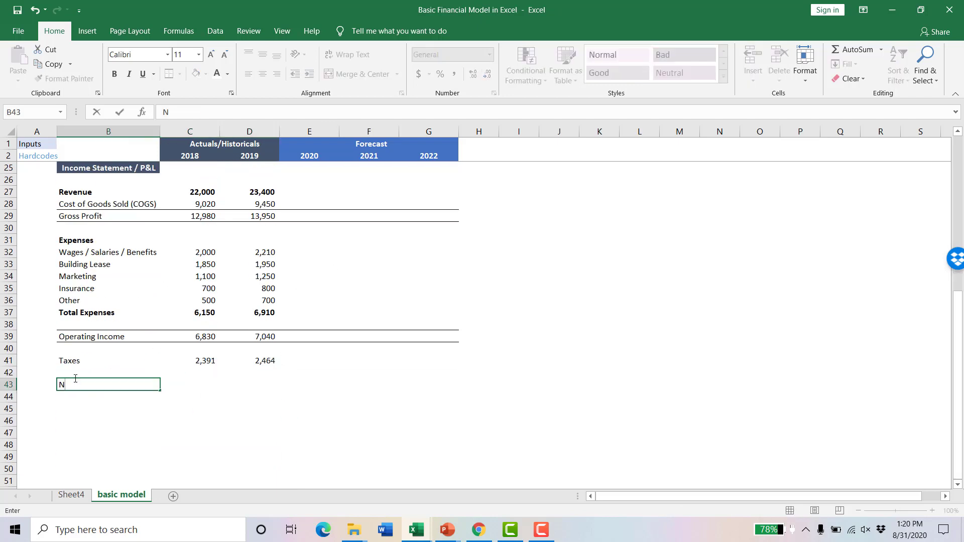
key("Escape")
key("Up")
type("Nte")
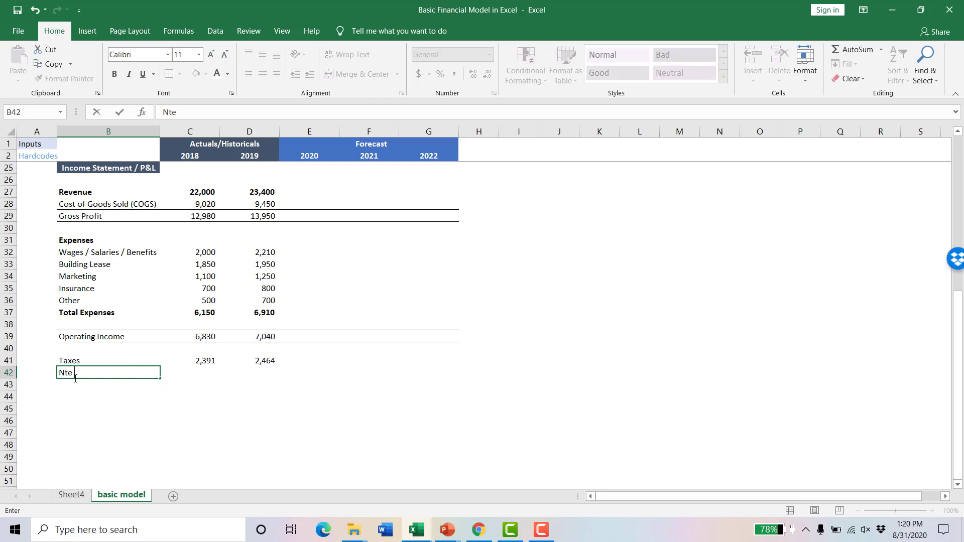
key("BackSpace")
key("BackSpace")
type("et Income")
Calculate 2018 net income in C42 as operating income minus taxes (=C39-C41) and fill it across to D42
key("Tab")
type("=")
key("Up")
key("Up")
key("Up")
type("-")
key("Up")
key("Return")
key("Up")
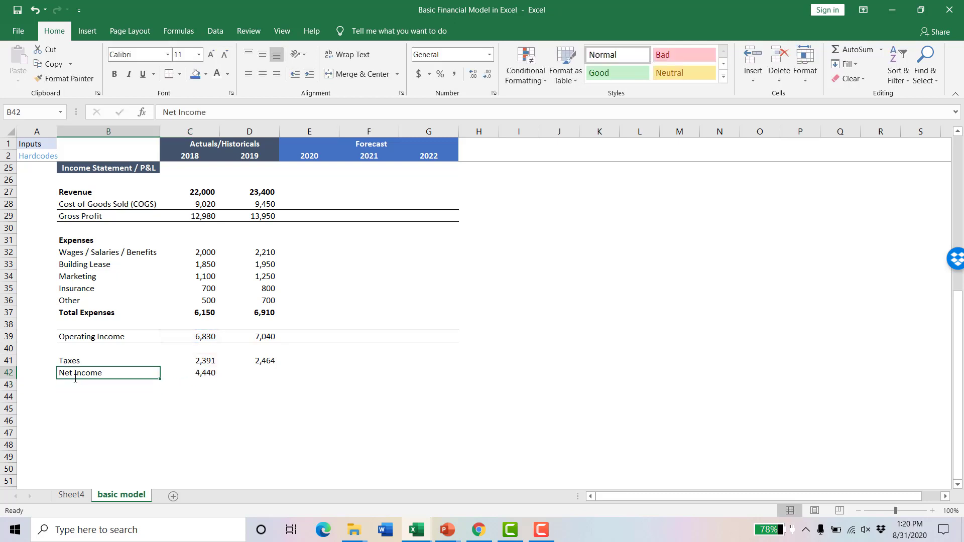
key("Right")
key("shift+Right")
key("ctrl+r")
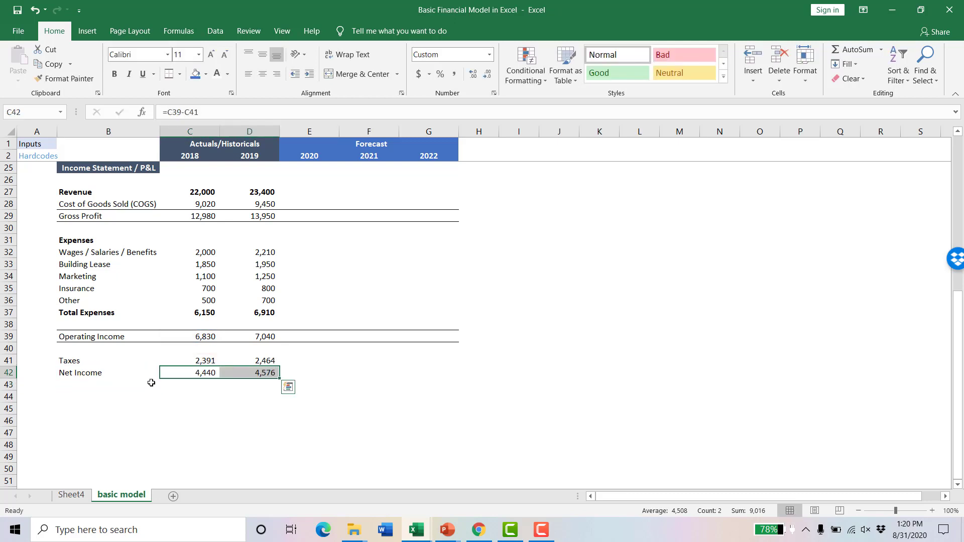
Copy the formatting of Operating Income B39:G39 onto Net Income B42:G42 and make the Net Income row bold
mouse_move(59, 336)
left_mouse_down()
mouse_move(352, 352)
mouse_move(422, 334)
left_mouse_up()
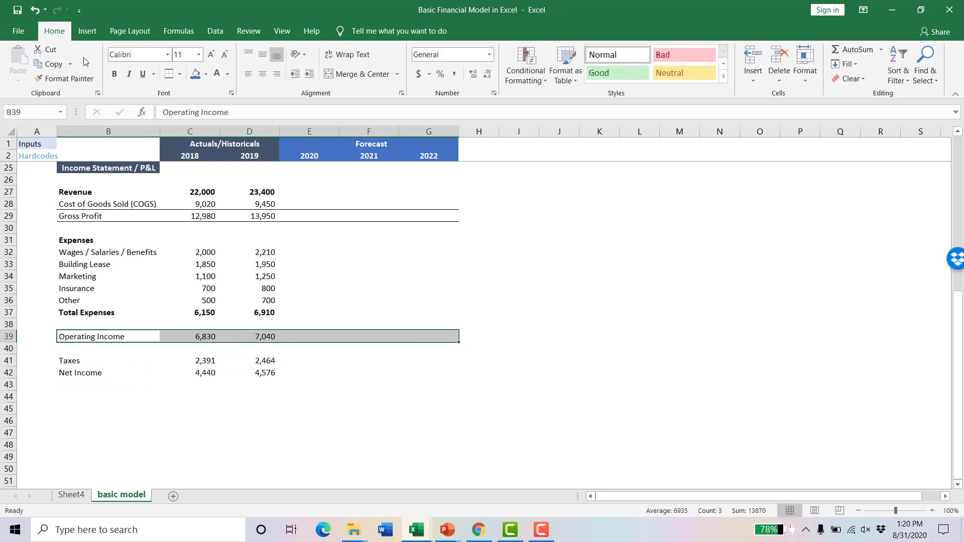
left_click(64, 78)
left_click_drag(78, 373, 437, 374)
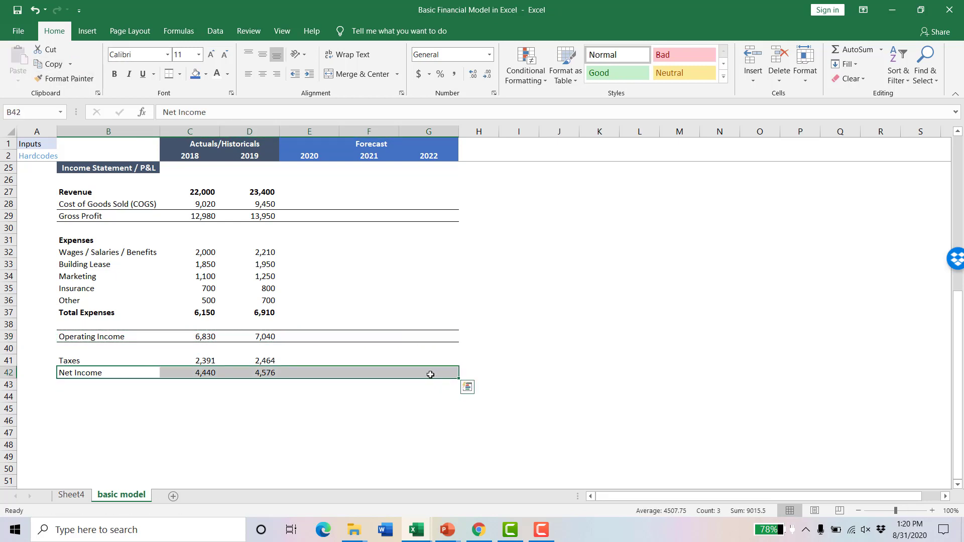
key("ctrl+b")
left_click(258, 427)
Forecast the 2020 units in E8 with the formula =D8*1.07
scroll(304, 383, "up", 7)
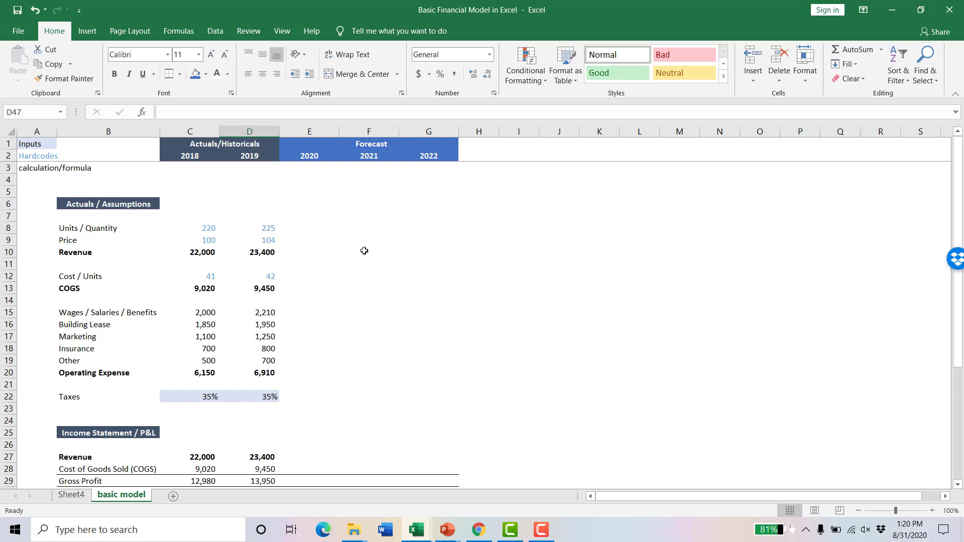
left_click(306, 223)
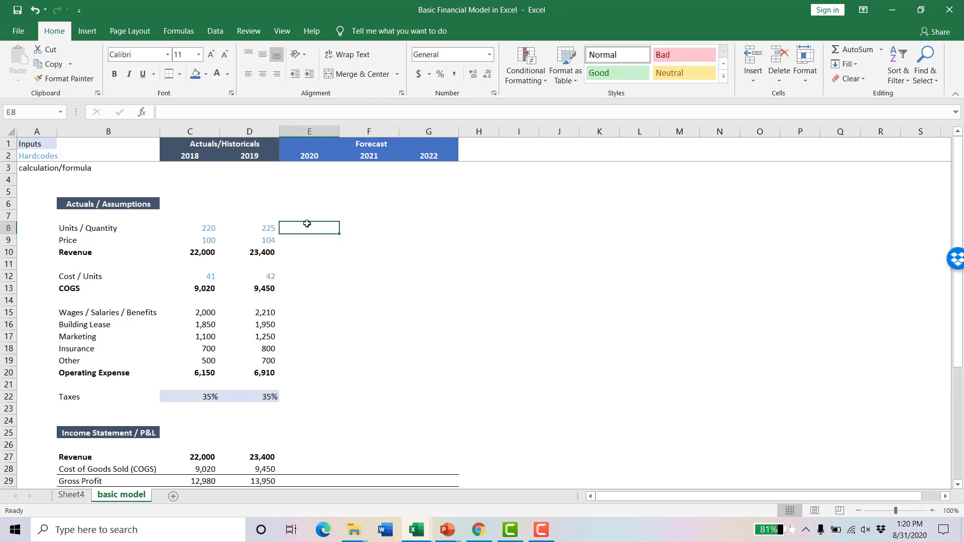
type("=")
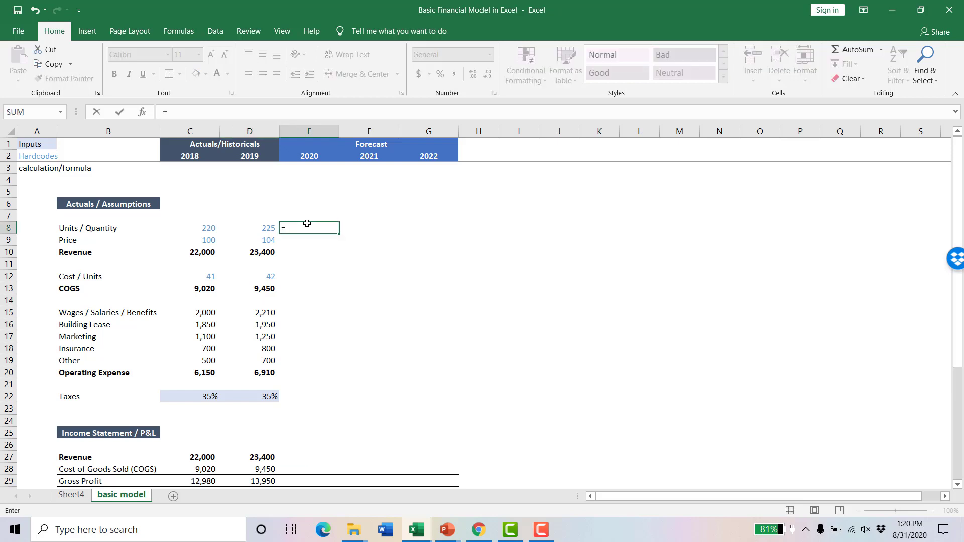
key("Left")
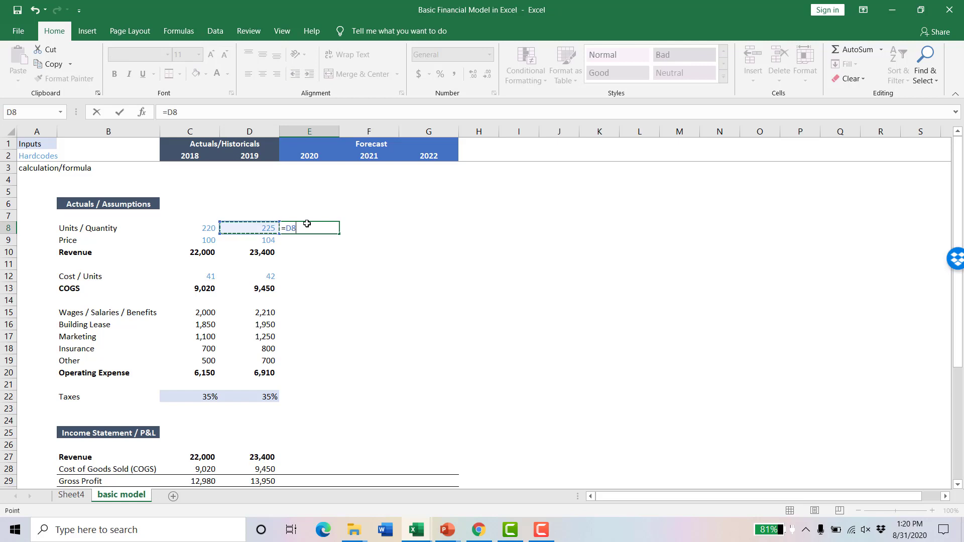
type("*")
key("Return")
Fill the 2020 units formula across to G8 and show the forecast units without decimals
key("Up")
key("shift+Right")
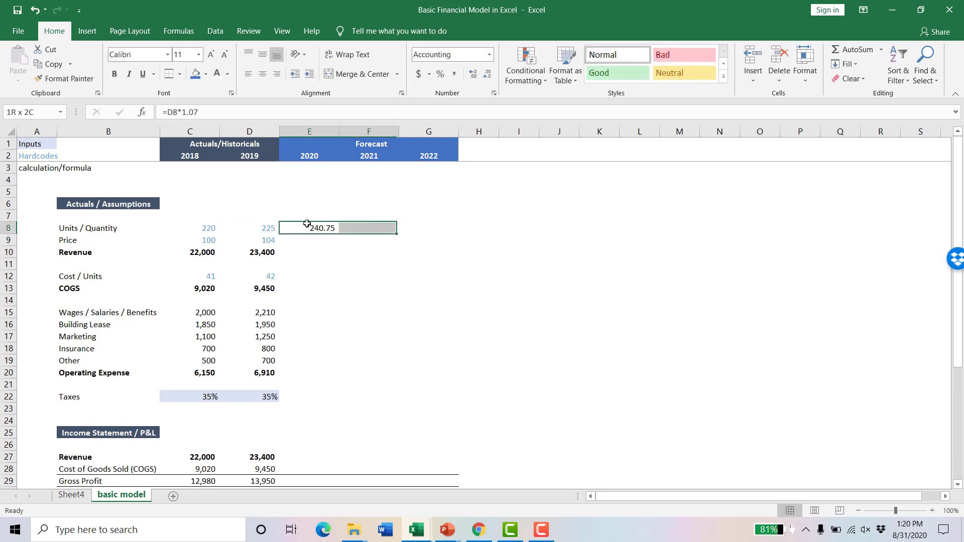
key("shift+Right")
key("ctrl+r")
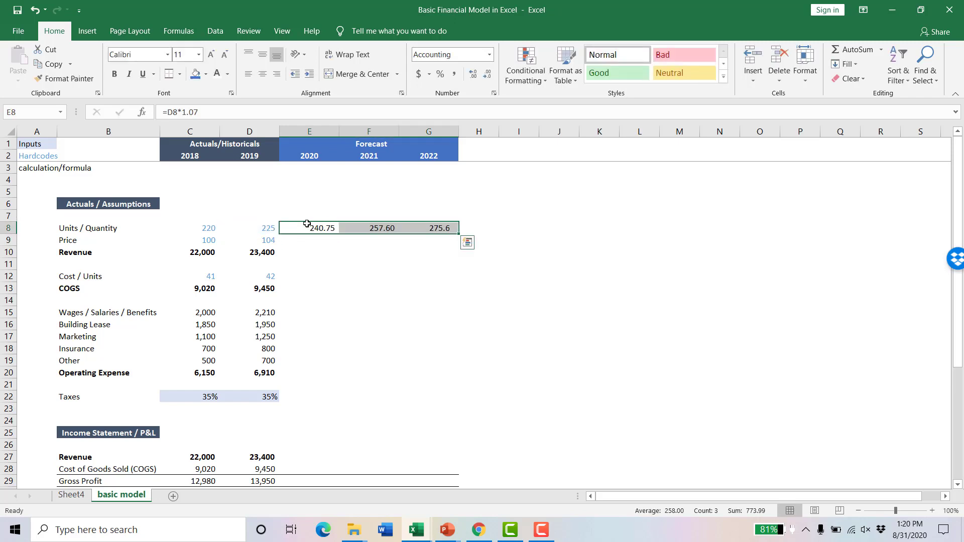
left_click(487, 75)
left_click(487, 75)
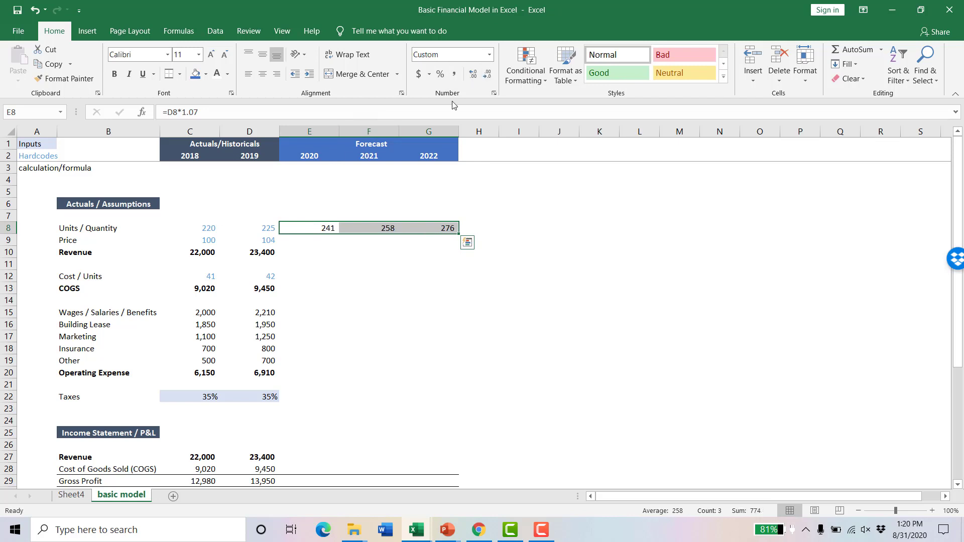
Forecast the 2020 price in E9 with the formula =D9*1.03 and fill it across to G9
left_click(296, 239)
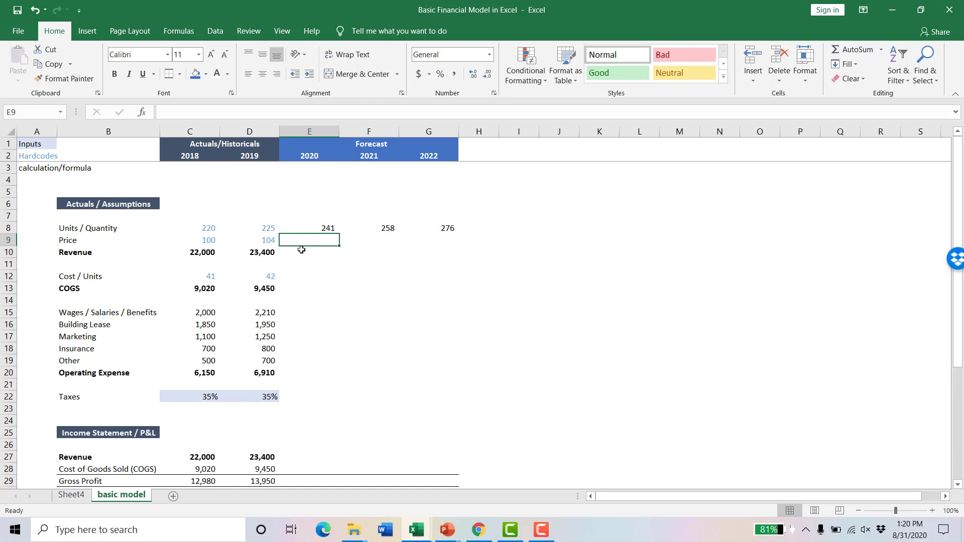
type("=")
key("Left")
type("*1.03")
key("Return")
key("Up")
key("shift+Right")
key("shift+Right")
key("shift+Right")
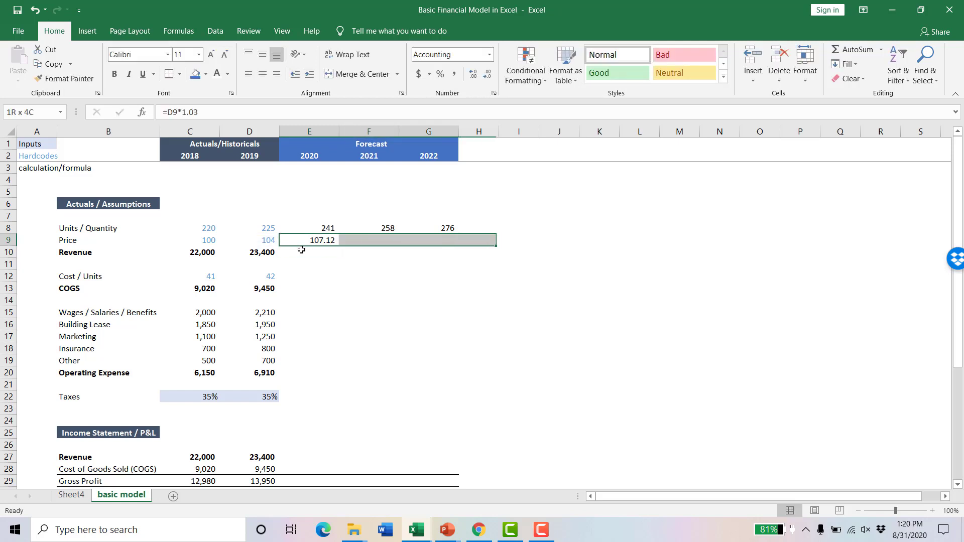
key("shift+Left")
key("ctrl+r")
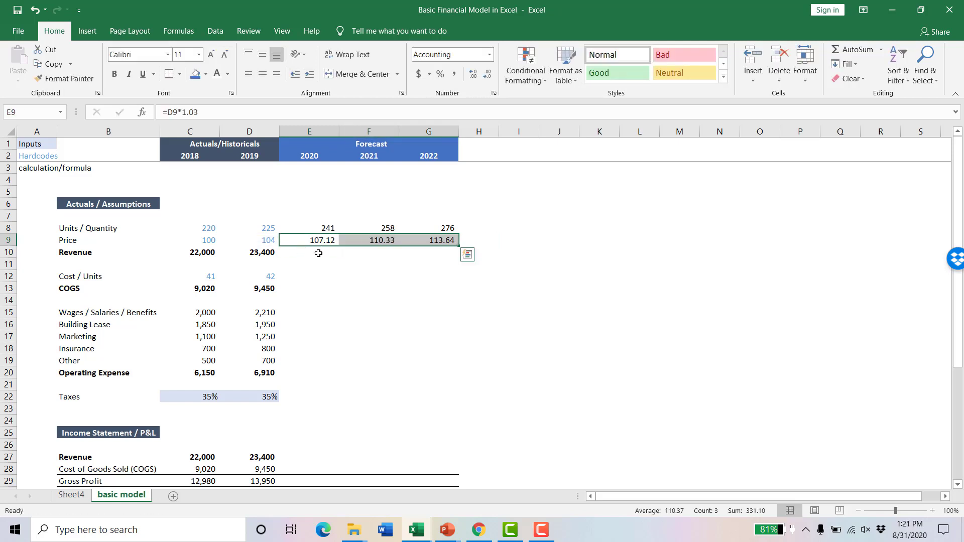
Fill the 2019 revenue formula from D10 across the forecast years to G10
left_click(318, 254)
key("Left")
key("shift+Right")
key("shift+Right")
key("shift+Right")
key("ctrl+r")
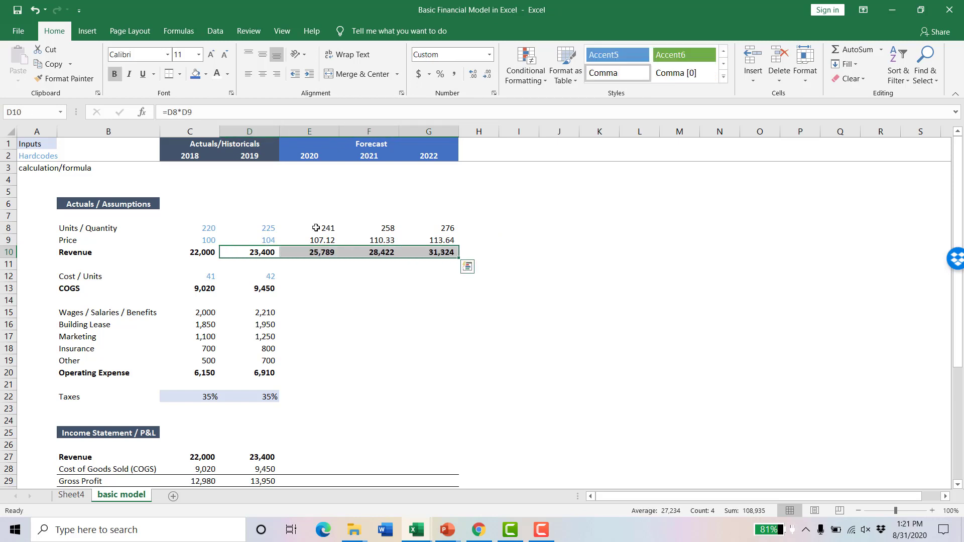
Format the forecast units and prices in E8:G9 with comma style and no decimals
left_click(322, 229)
left_click(452, 241, "shift")
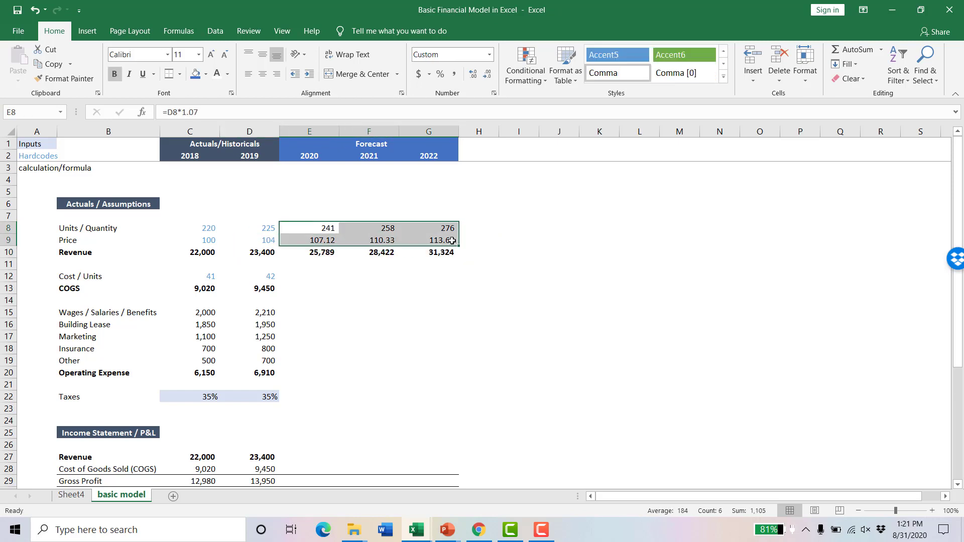
left_click(454, 73)
double_click(488, 75)
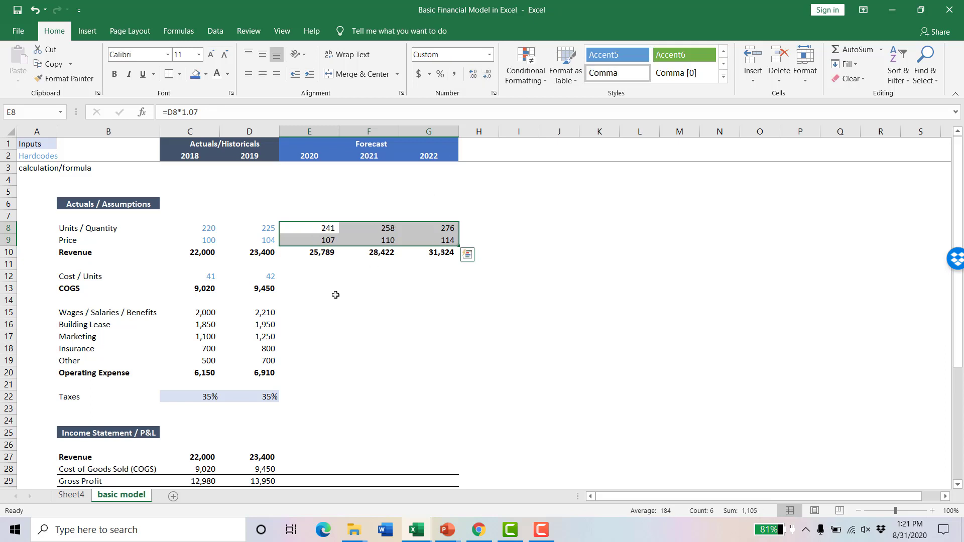
Forecast the 2020 cost per unit in E12 as =D12*1.02 and fill it across to G12
left_click(312, 278)
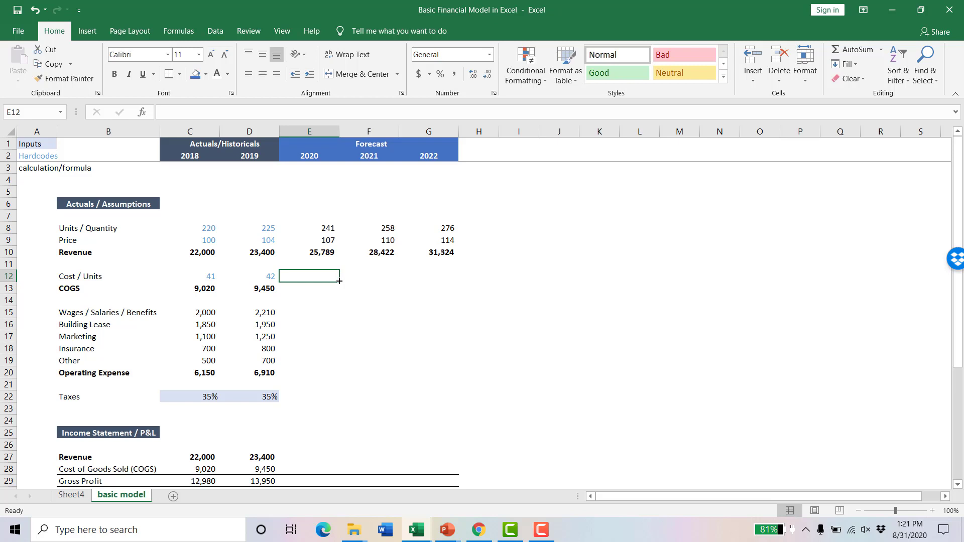
type("=")
key("Left")
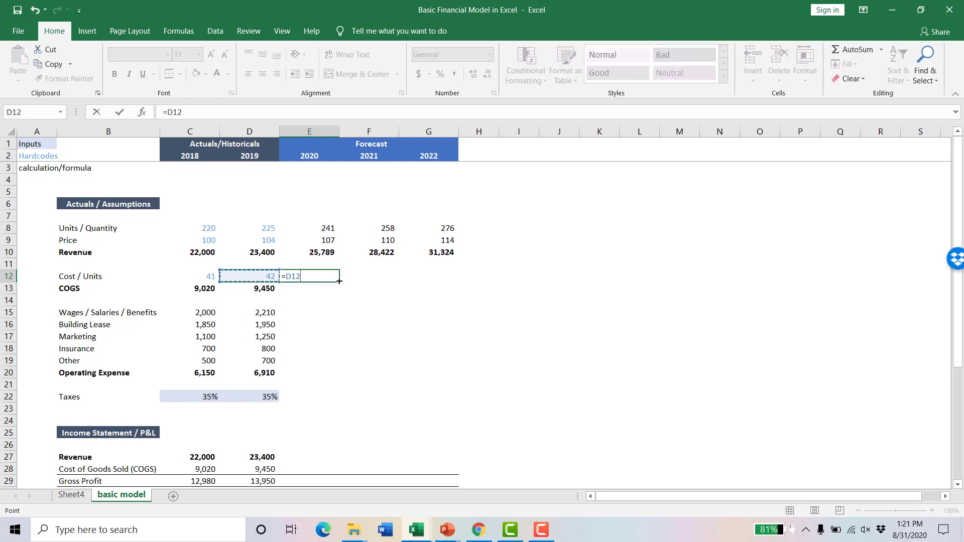
type("*1.02")
key("Return")
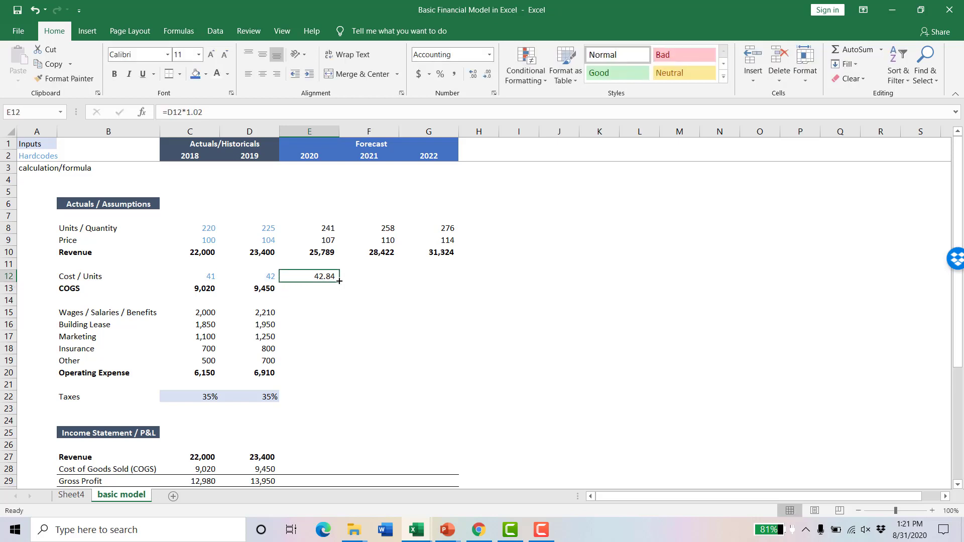
left_click_drag(339, 281, 441, 282)
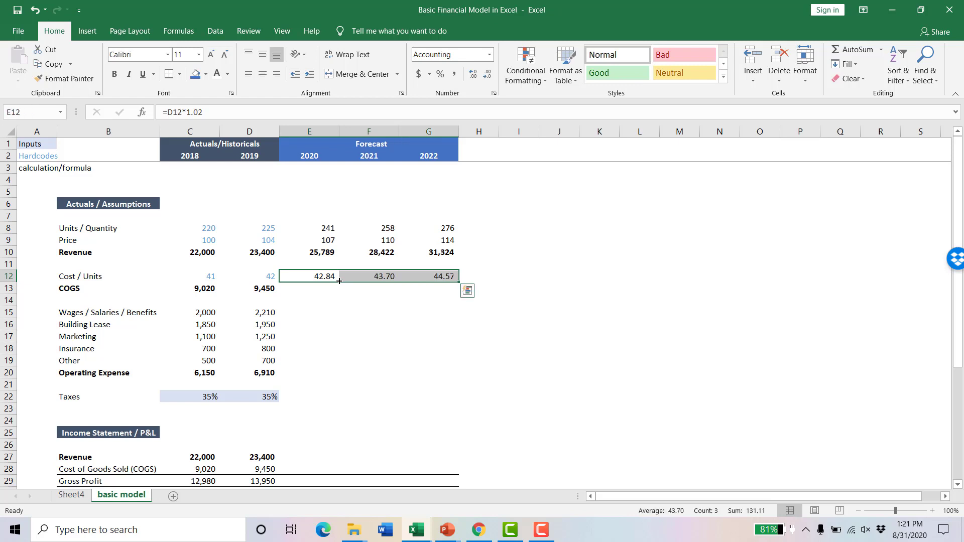
Copy the number format of the forecast prices in E9:G9 onto the forecast cost per unit cells E12:G12
left_click(309, 242)
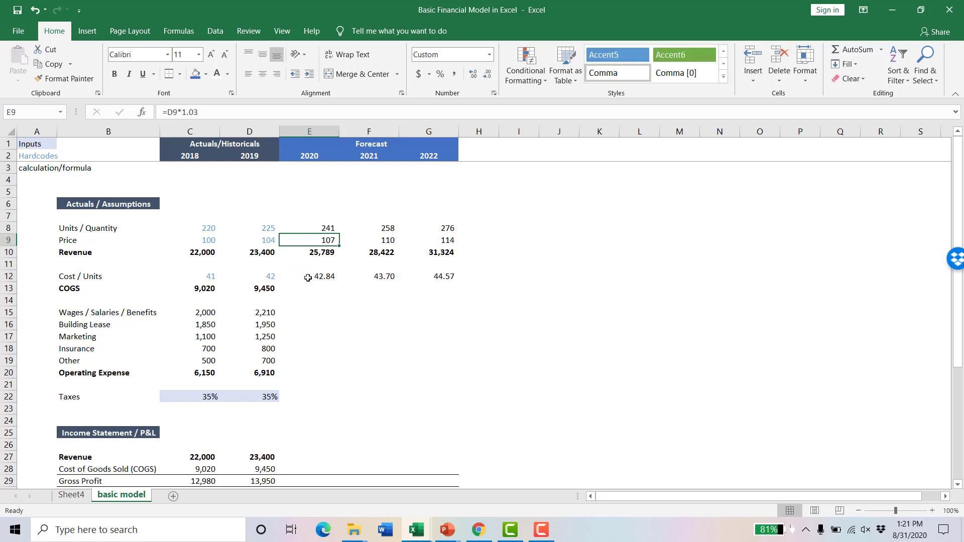
mouse_move(325, 240)
left_mouse_down()
mouse_move(470, 230)
mouse_move(442, 241)
left_mouse_up()
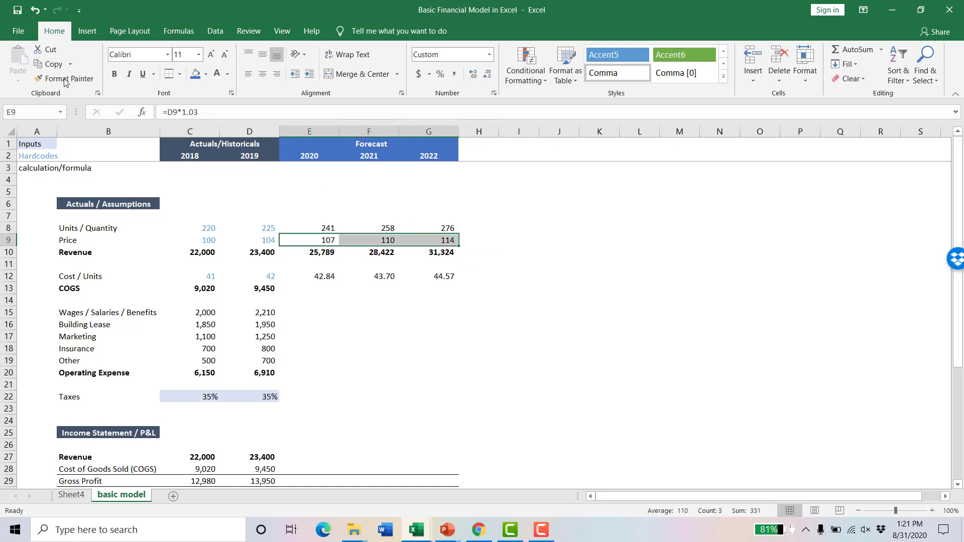
left_click(65, 78)
left_click_drag(311, 276, 442, 276)
Fill the 2019 COGS formula from D13 across the forecast years to G13
left_click(258, 287)
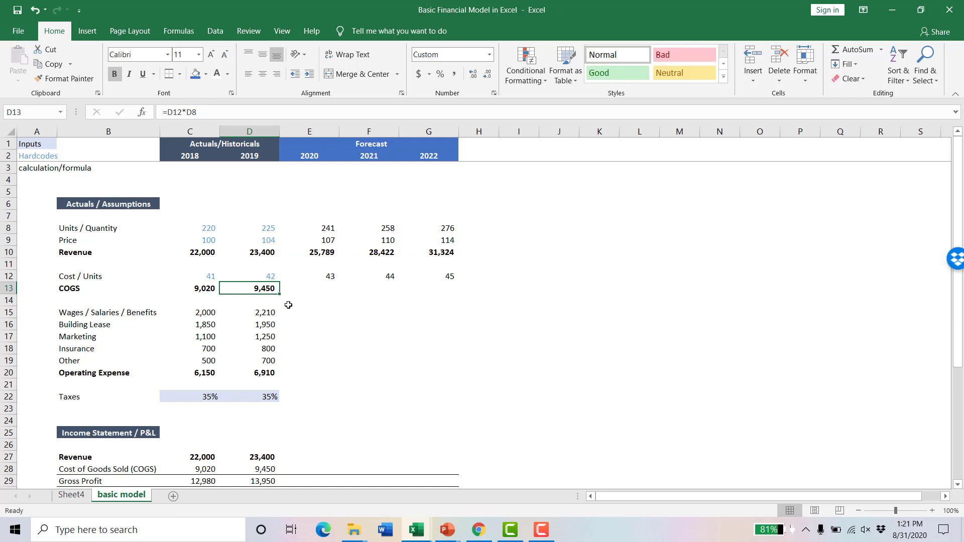
key("shift+Right")
key("shift+Right")
key("shift+Right")
key("ctrl+r")
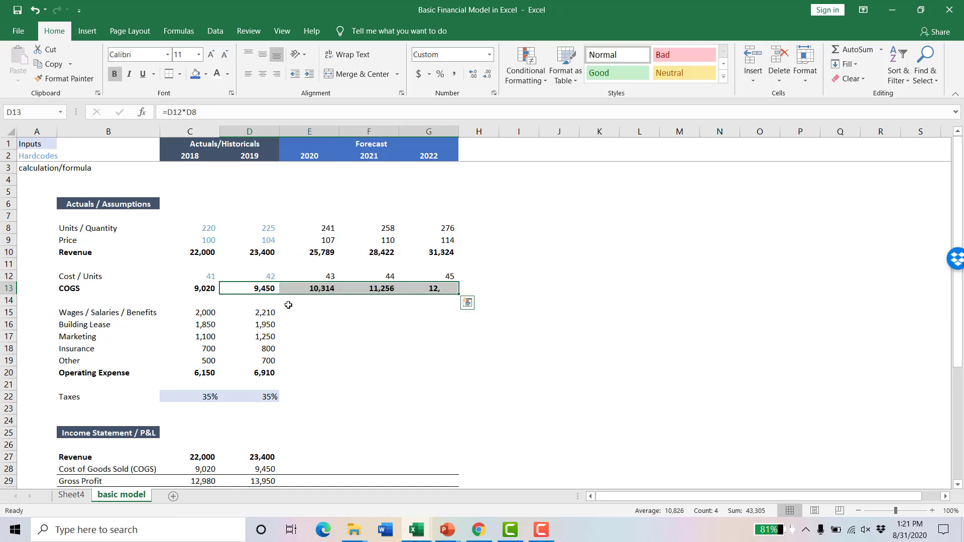
Forecast 2020 wages/salaries/benefits in E15 with the formula =D15*1.04 and fill it across to G15
left_click(332, 311)
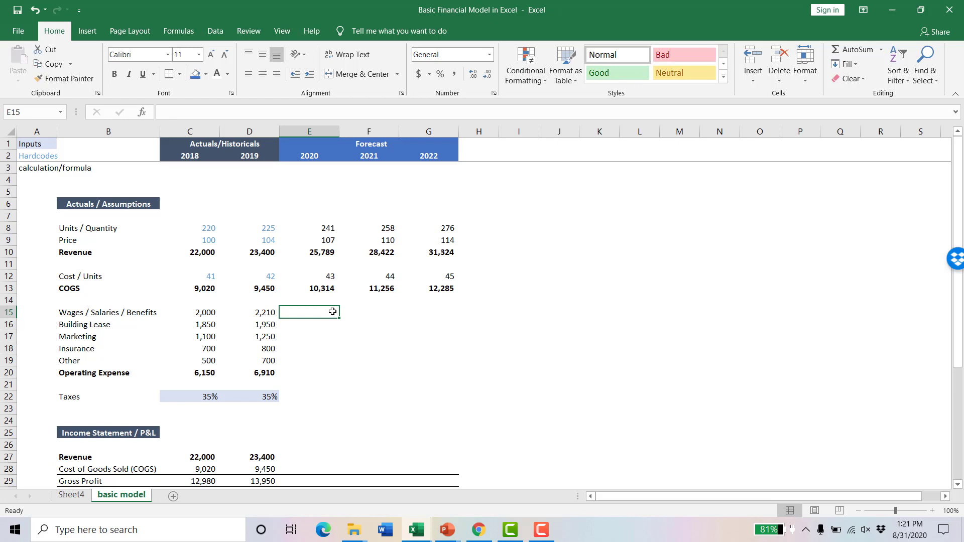
type("=")
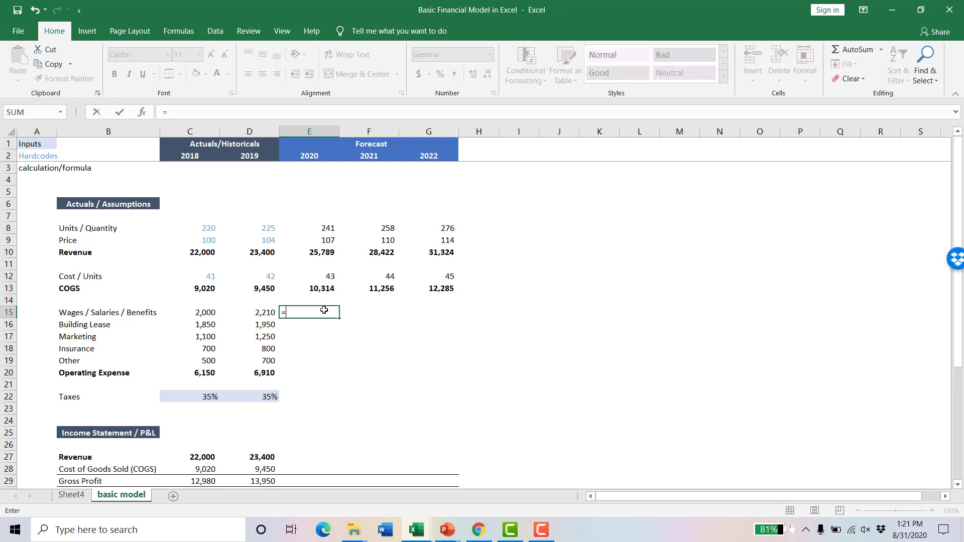
key("Left")
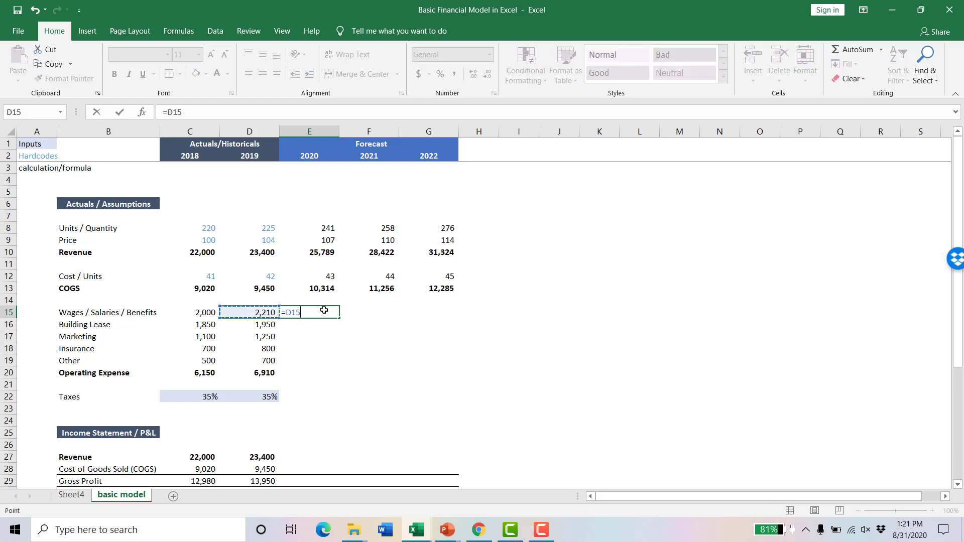
type("*")
key("Return")
key("Up")
key("shift+Right")
key("shift+Right")
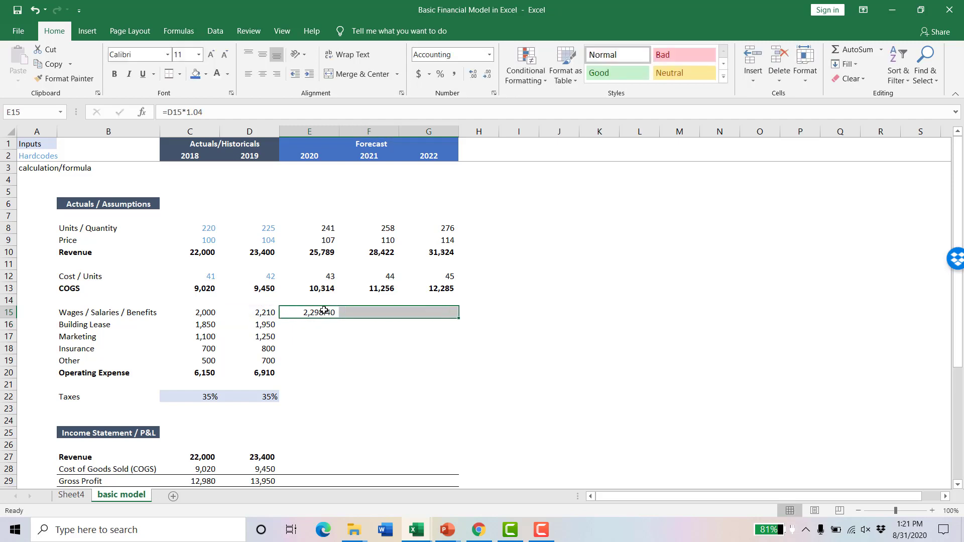
key("ctrl+r")
Forecast the 2020 building lease in E16 with the formula =D16+100 and fill it across to G16
left_click(326, 324)
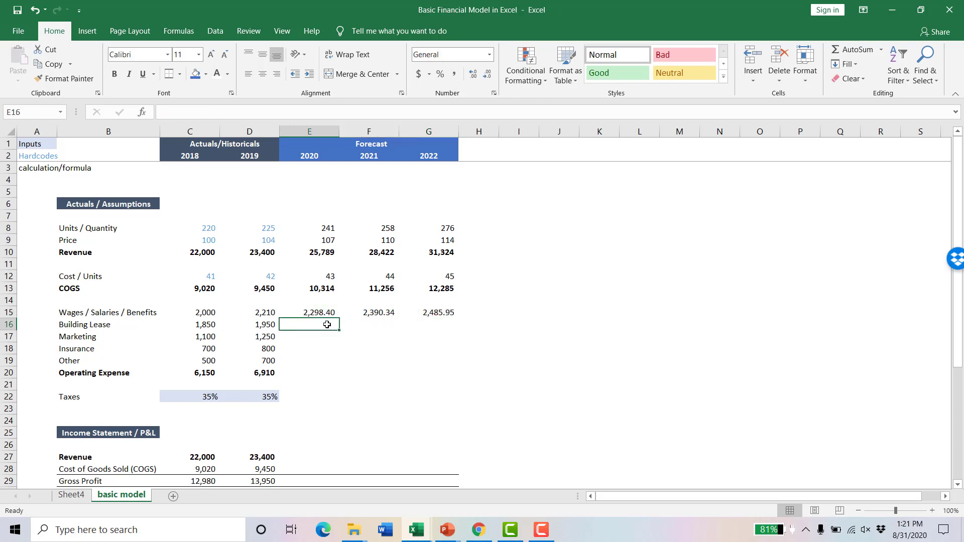
type("=")
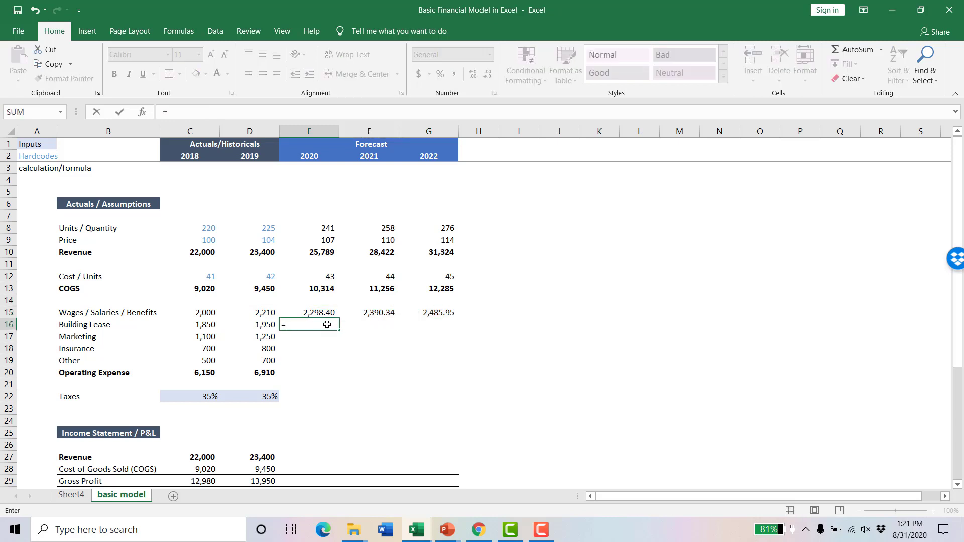
key("Left")
type("+10")
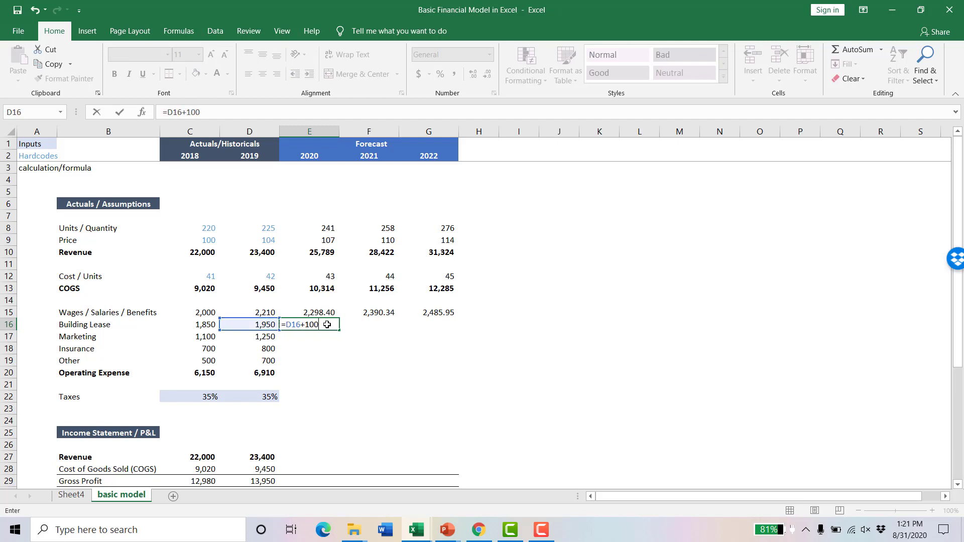
key("ctrl+Return")
key("shift+Right")
key("shift+Right")
key("ctrl+r")
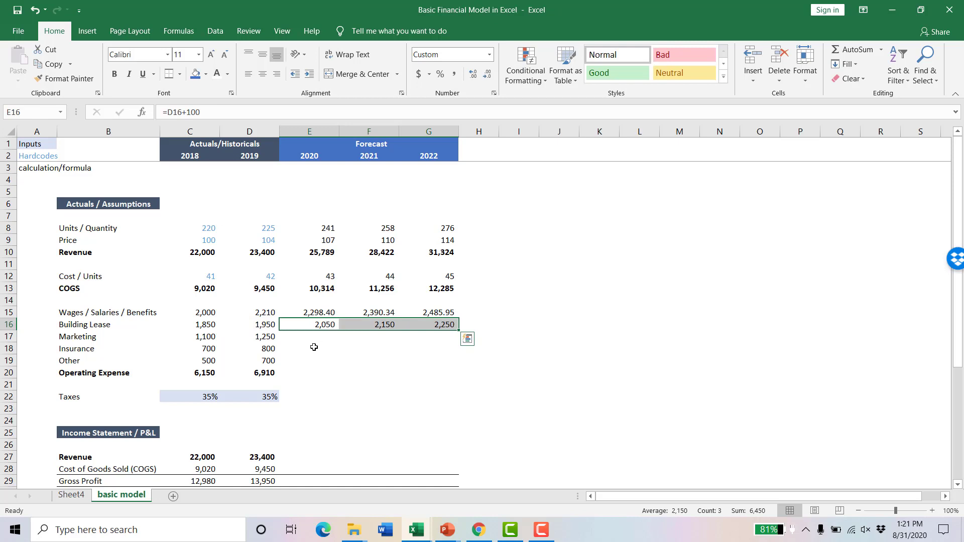
Forecast 2020 marketing in E17 with the formula =D17*1.035 and fill it across to G17
left_click(311, 335)
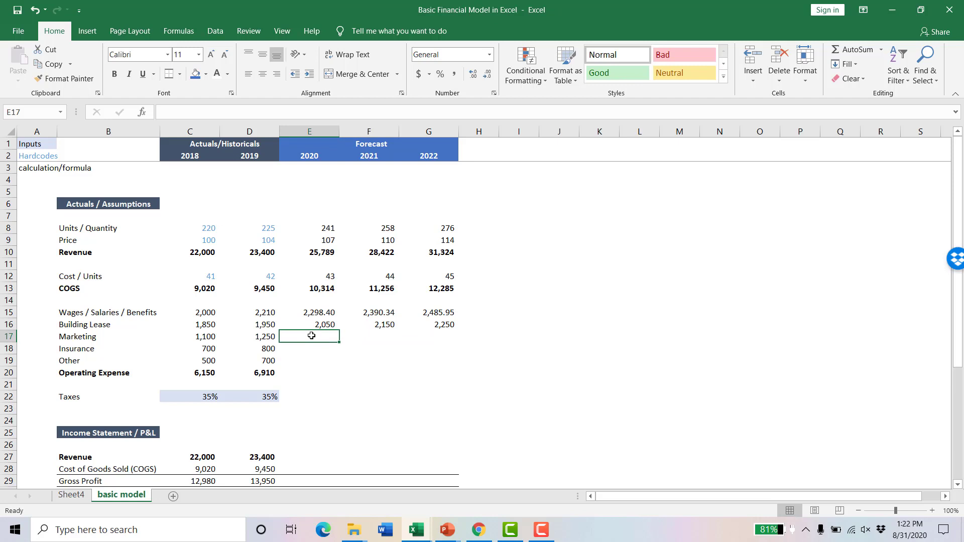
type("=")
key("Left")
type("*")
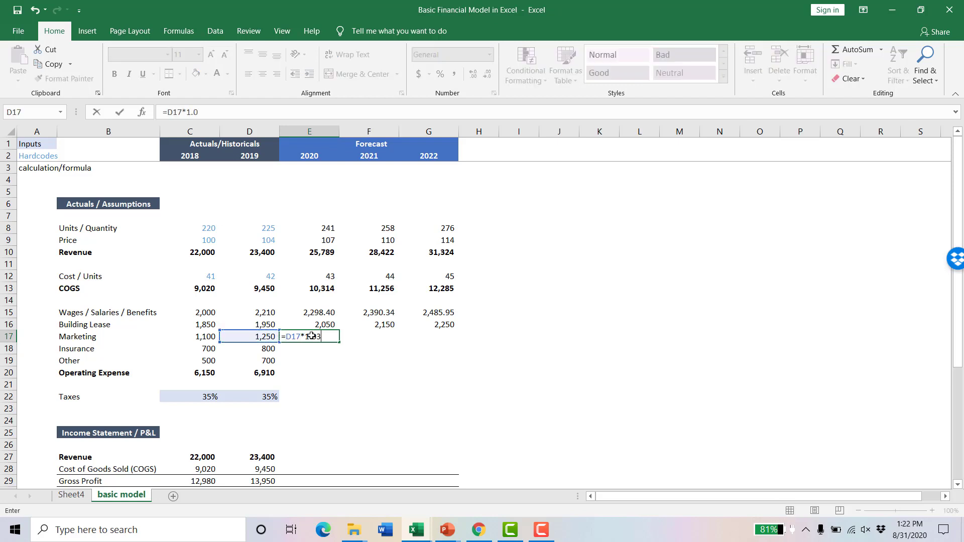
key("ctrl+Return")
key("shift+Right")
key("shift+Right")
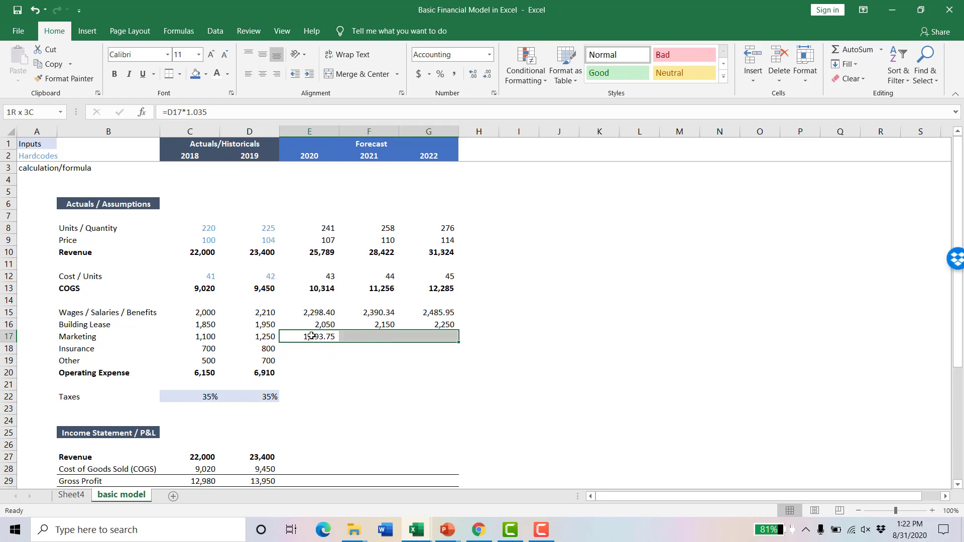
key("ctrl+r")
Forecast 2020 insurance in E18 with the formula =D18*1.03 and fill it across to G18
left_click(313, 352)
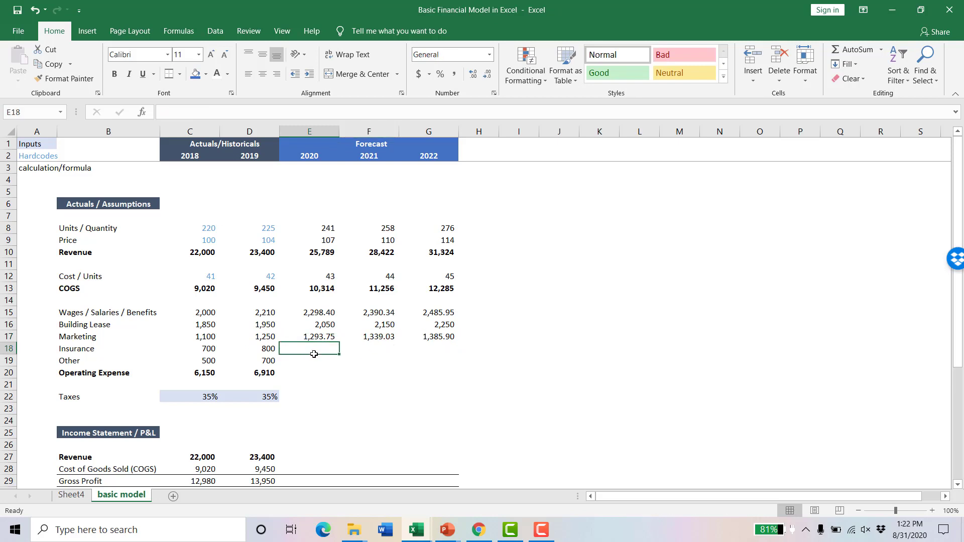
type("=")
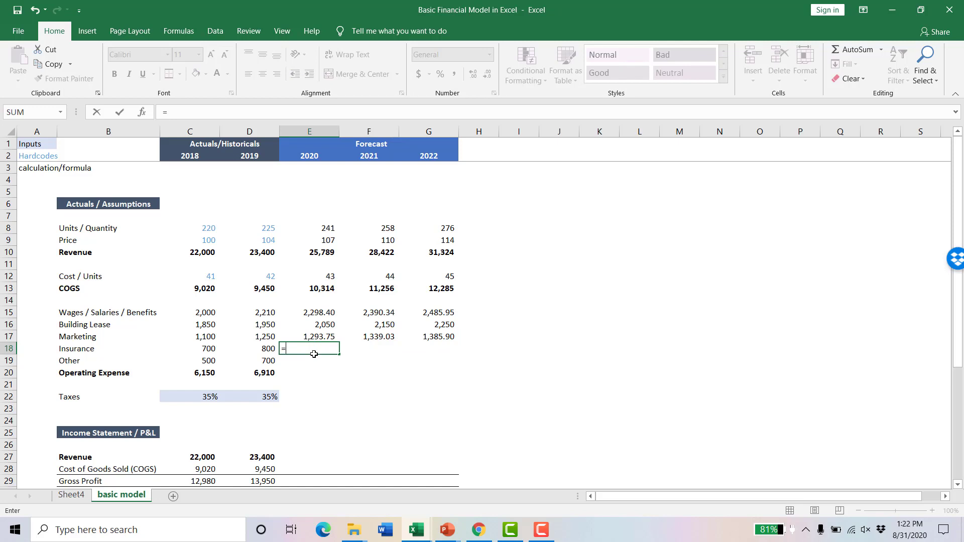
key("Left")
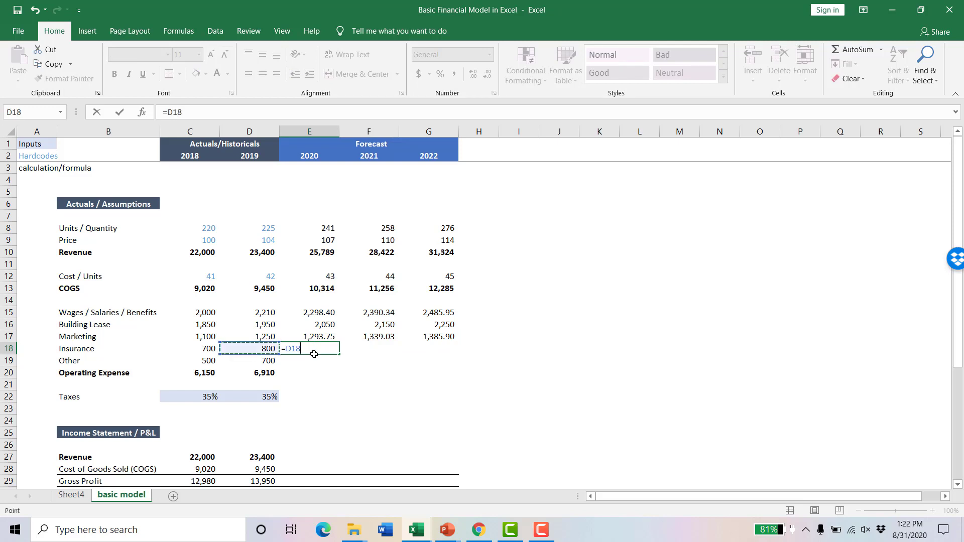
type("*1.03")
key("ctrl+Return")
key("shift+Right")
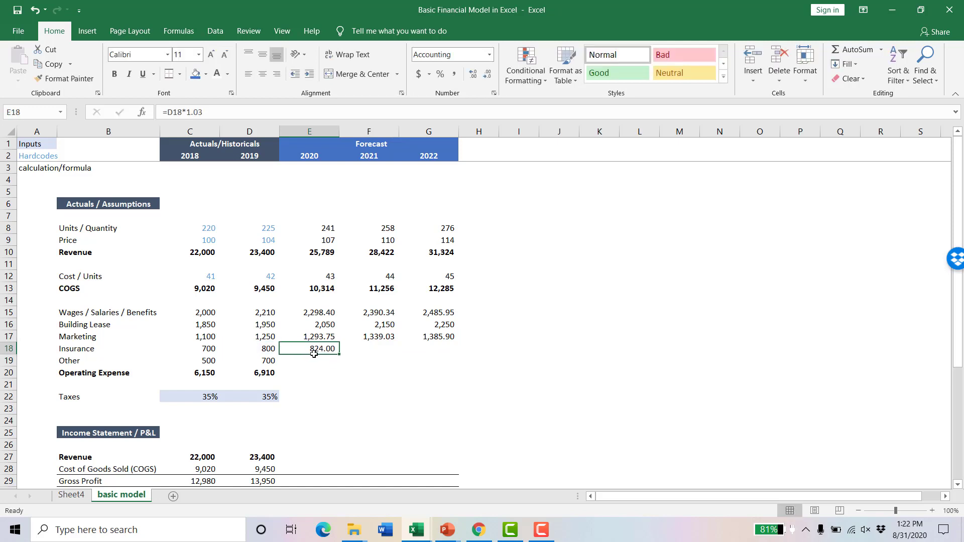
key("shift+Right")
key("ctrl+r")
Set the 2020 other expense in E19 equal to the prior year with =D19 and fill it across to G19
key("Down")
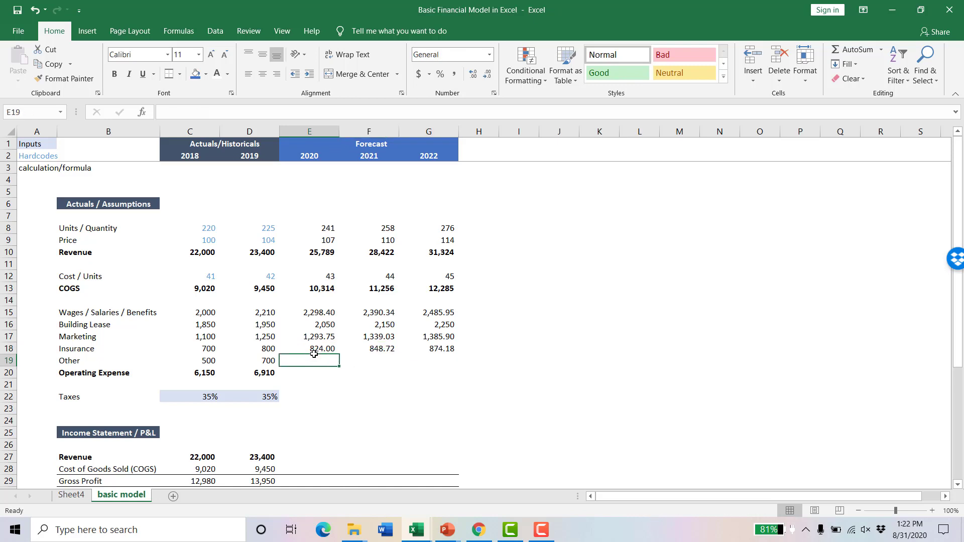
type("=")
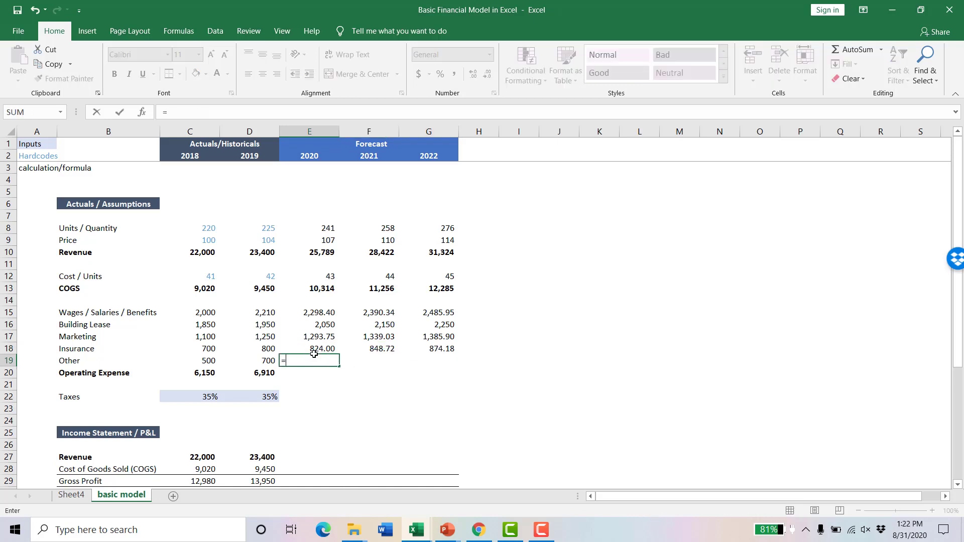
key("Left")
key("ctrl+Return")
key("shift+Right")
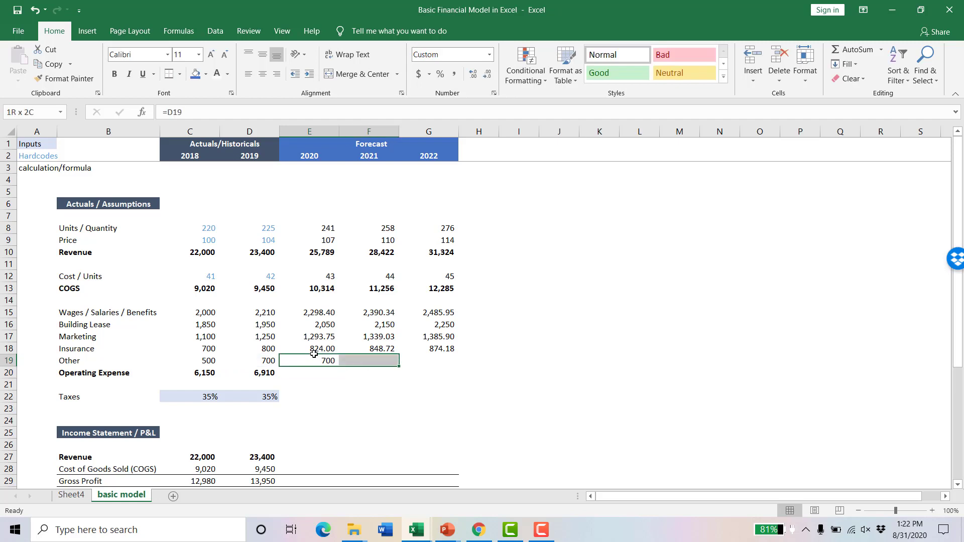
key("shift+Right")
key("ctrl+r")
Format the forecast wages, lease, marketing and insurance in E15:G18 with comma style and no decimals
left_click_drag(323, 312, 425, 355)
left_click(454, 74)
left_click(492, 77)
left_click(491, 76)
left_click(346, 353)
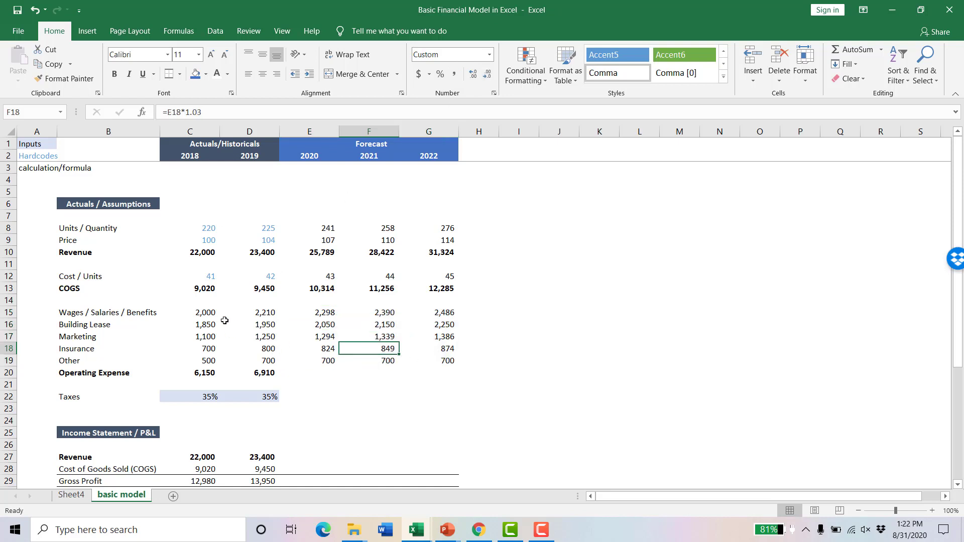
Copy the blue hardcode formatting of C12 onto the historical operating expenses in C15:D19
left_click(200, 276)
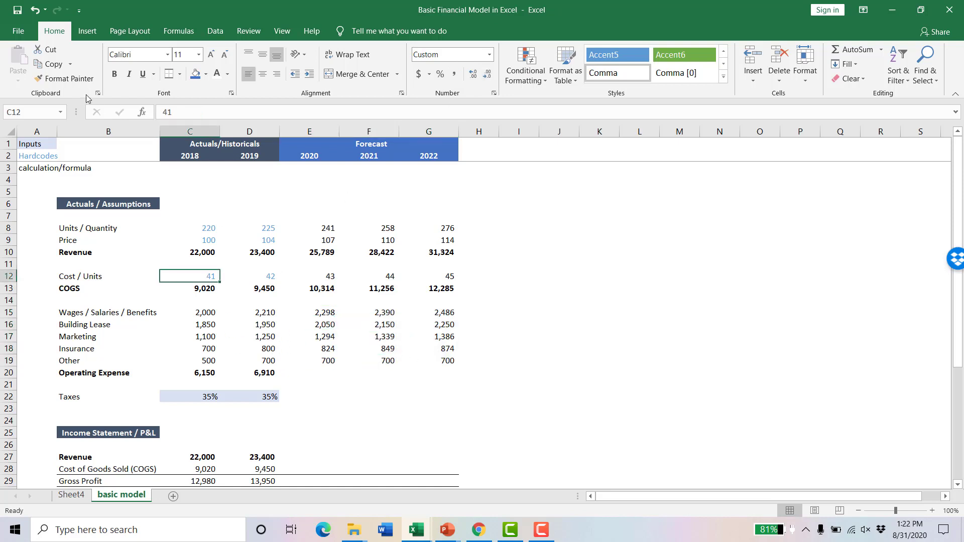
left_click(64, 78)
mouse_move(203, 312)
left_mouse_down()
mouse_move(261, 326)
mouse_move(271, 361)
left_mouse_up()
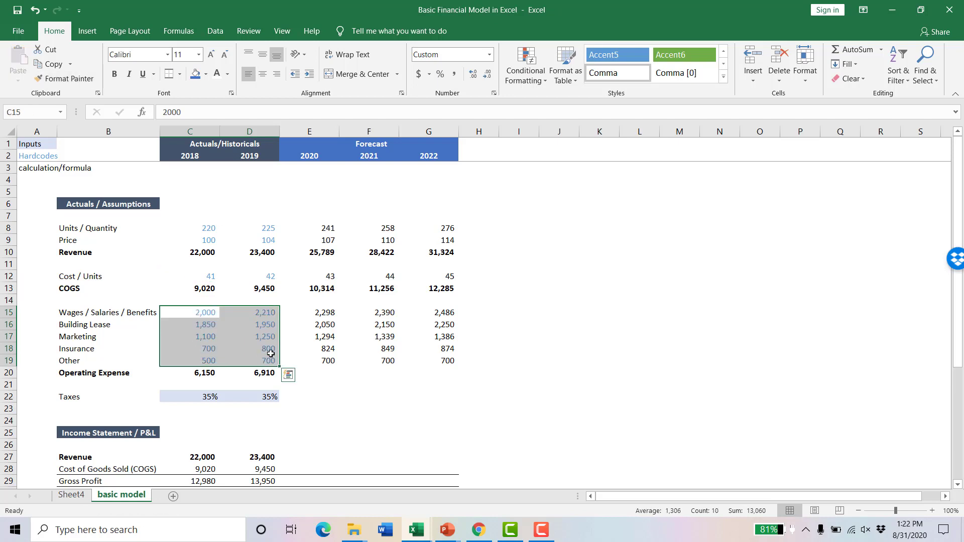
left_click(363, 378)
Fill the 2019 operating expense total from D20 to G20 and the tax rate from D22 to G22
left_click(266, 377)
left_click_drag(279, 378, 442, 375)
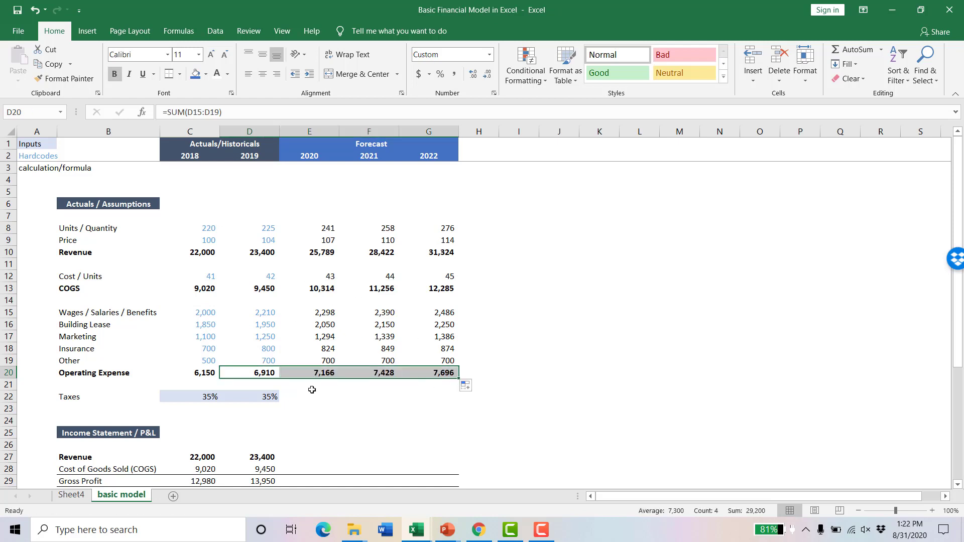
left_click(261, 397)
left_click_drag(280, 403, 452, 402)
left_click(332, 413)
Fill the 2019 income statement formulas in D27:D42 across the forecast years to column G
scroll(332, 411, "down", 3)
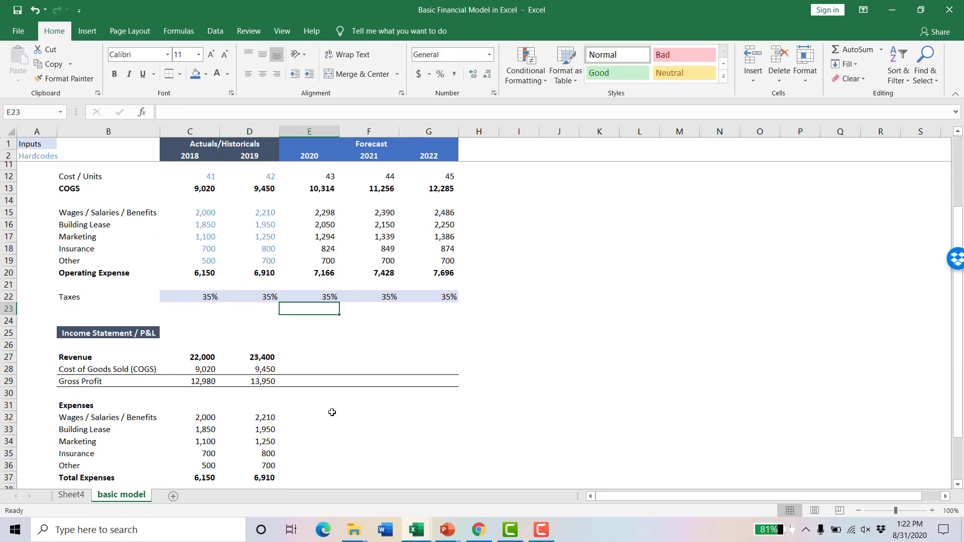
scroll(266, 350, "down", 1)
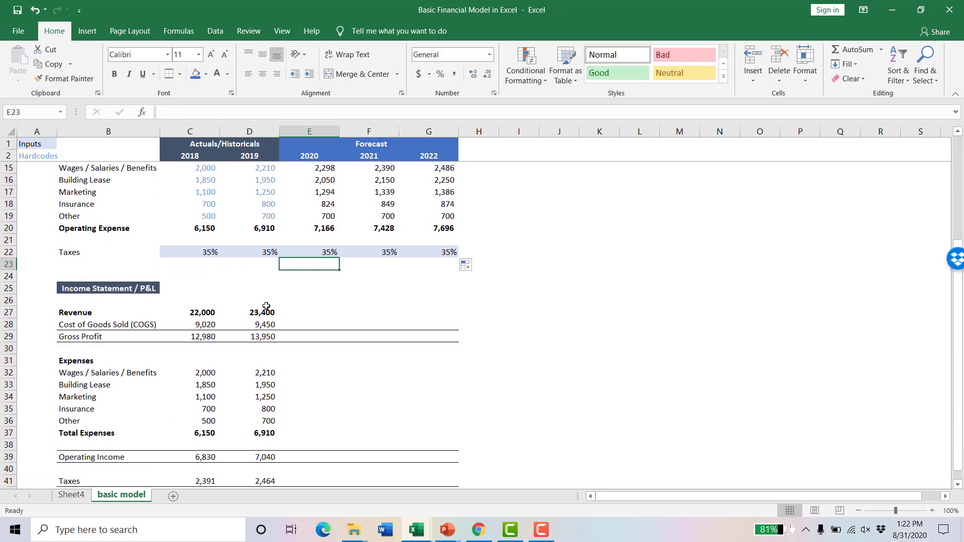
left_click_drag(257, 314, 437, 474)
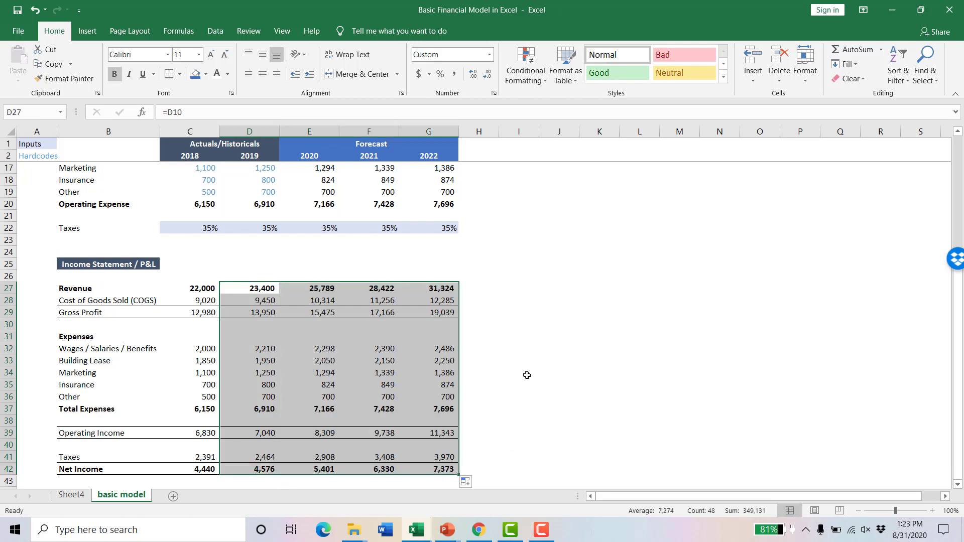
scroll(522, 376, "down", 1)
scroll(542, 389, "up", 5)
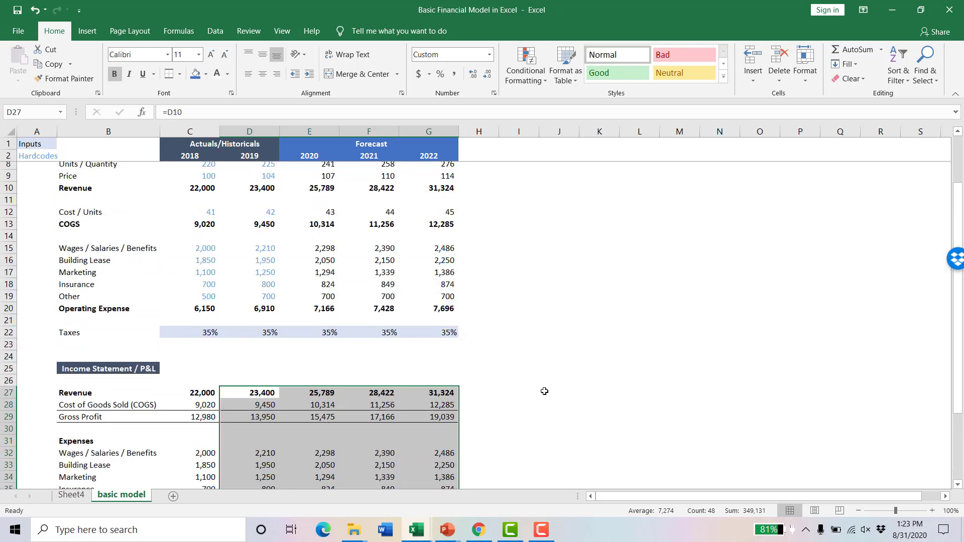
scroll(542, 389, "down", 4)
left_click(434, 362)
scroll(348, 391, "up", 4)
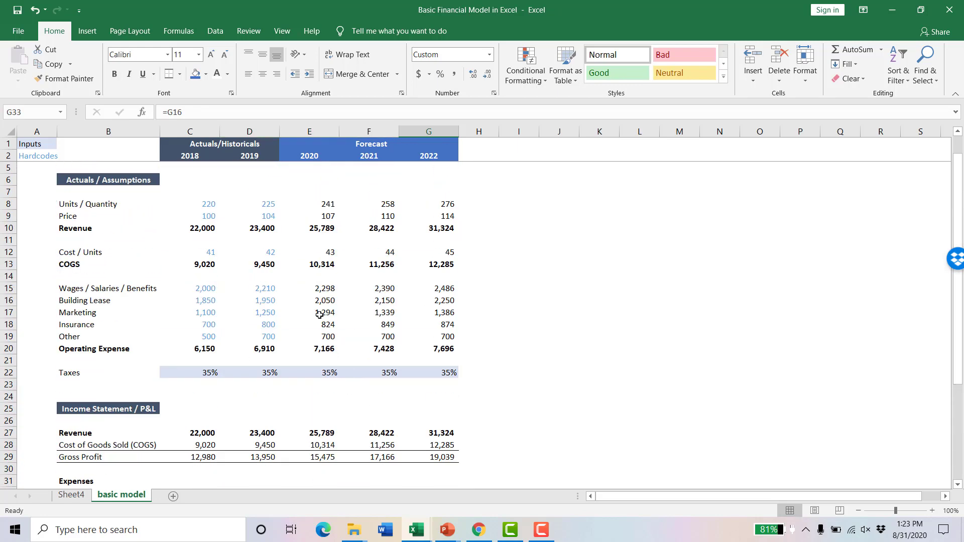
Enter the formula =C42/C27 in C43 to calculate 2018 net income as a share of revenue
scroll(319, 315, "down", 5)
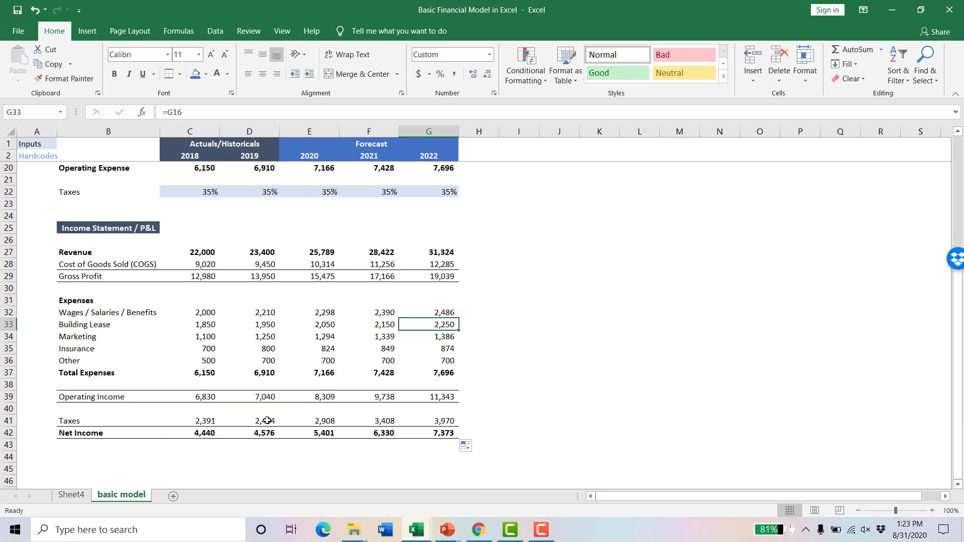
left_click(199, 449)
type("=")
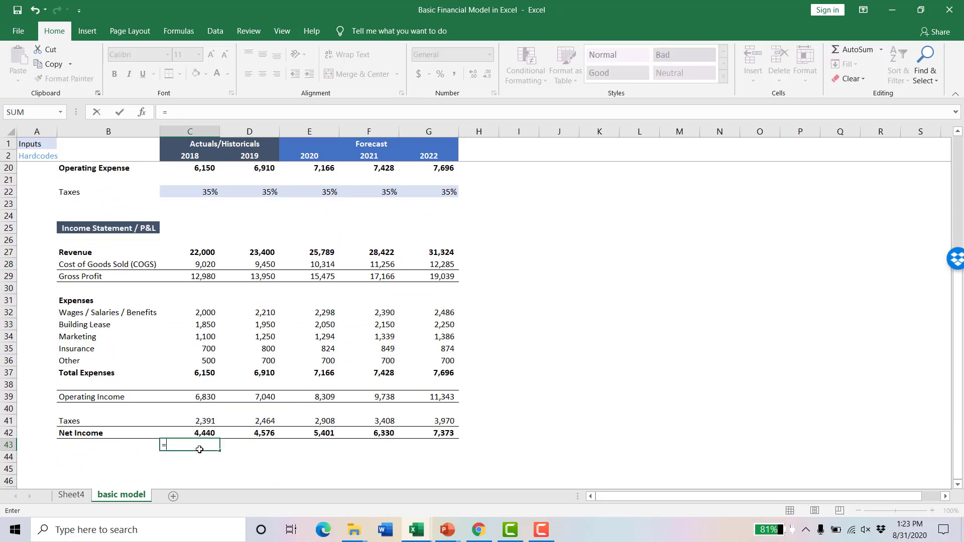
key("Up")
type("/")
scroll(216, 402, "up", 6)
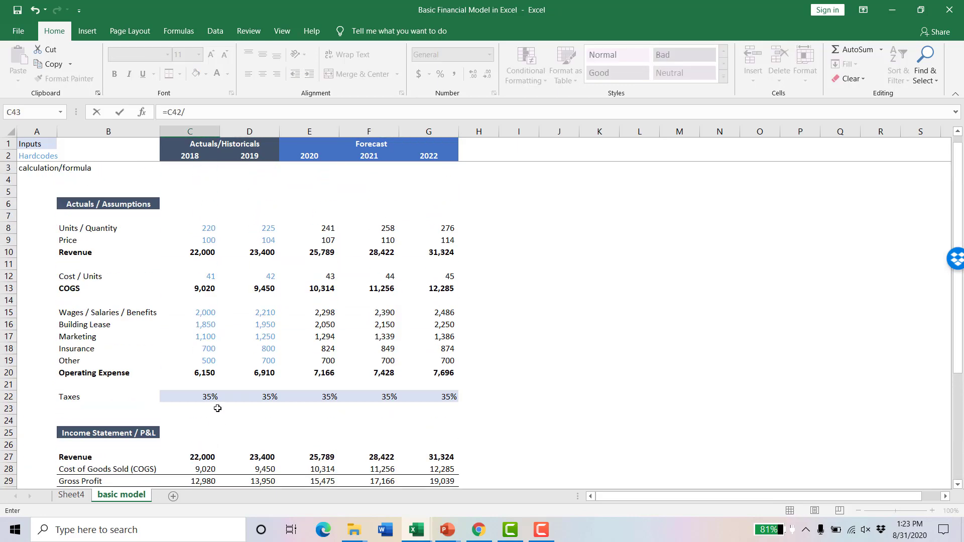
left_click(205, 251)
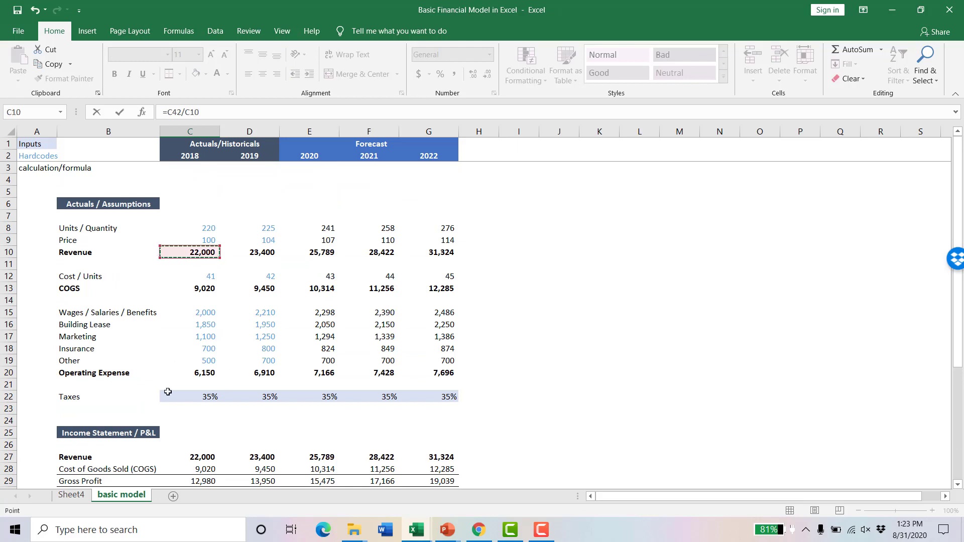
left_click(188, 457)
key("ctrl+Return")
Fill the net income margin formula from C43 across to G43 and format the row as percentages with one decimal place
scroll(192, 457, "down", 5)
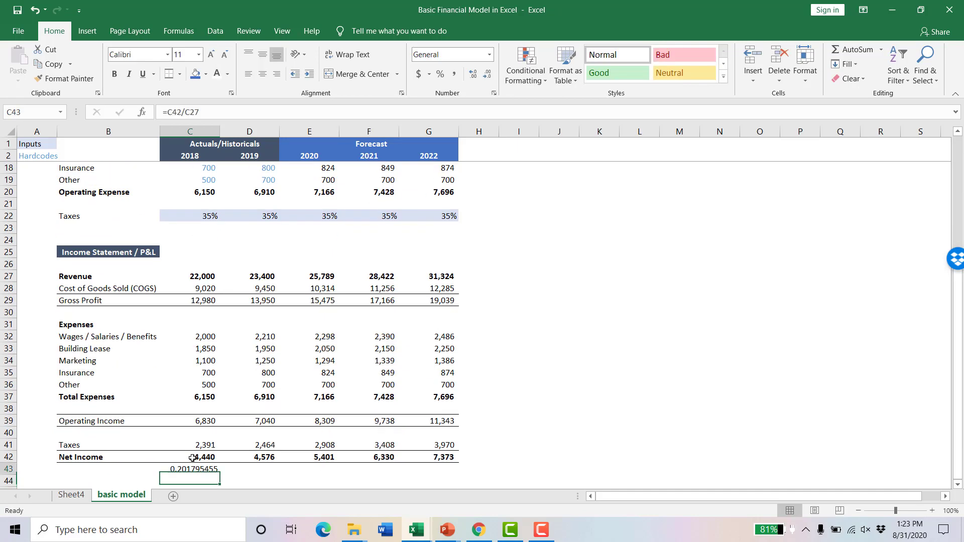
key("shift+Right")
key("shift+Right")
key("shift+Right")
key("shift+Right")
key("ctrl+r")
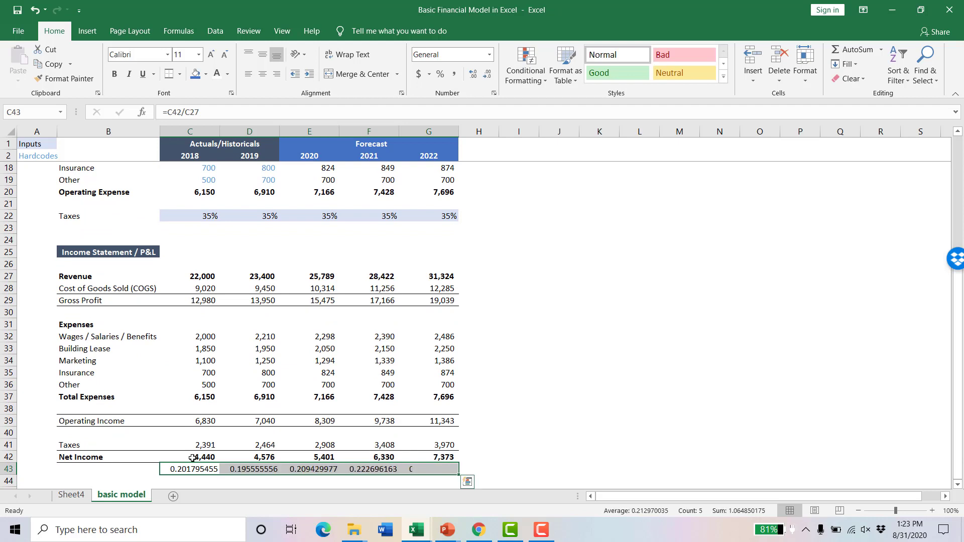
left_click(441, 73)
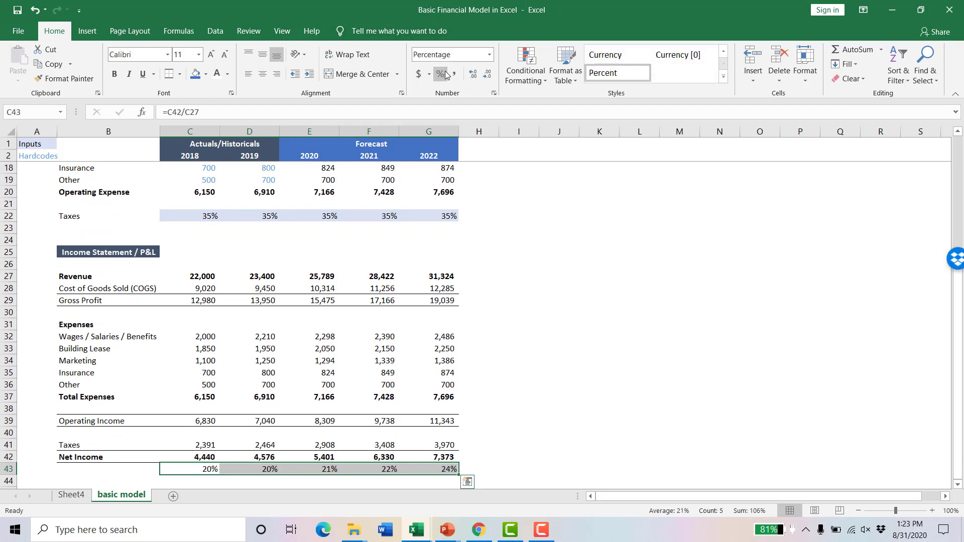
left_click(477, 72)
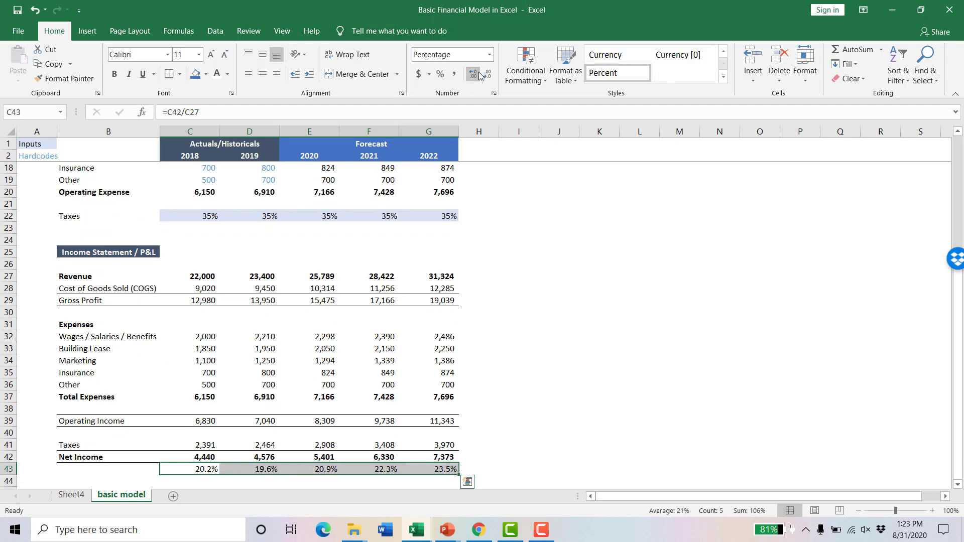
Review the net income and margin rows of the income statement together with the assumptions above
left_click(435, 469)
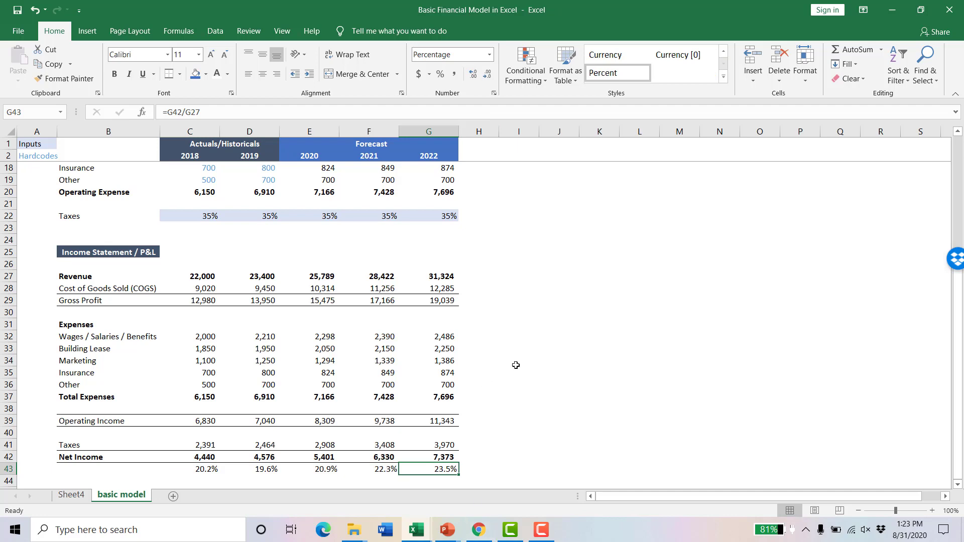
scroll(516, 365, "up", 5)
scroll(516, 365, "down", 4)
scroll(515, 365, "down", 2)
left_click(382, 454)
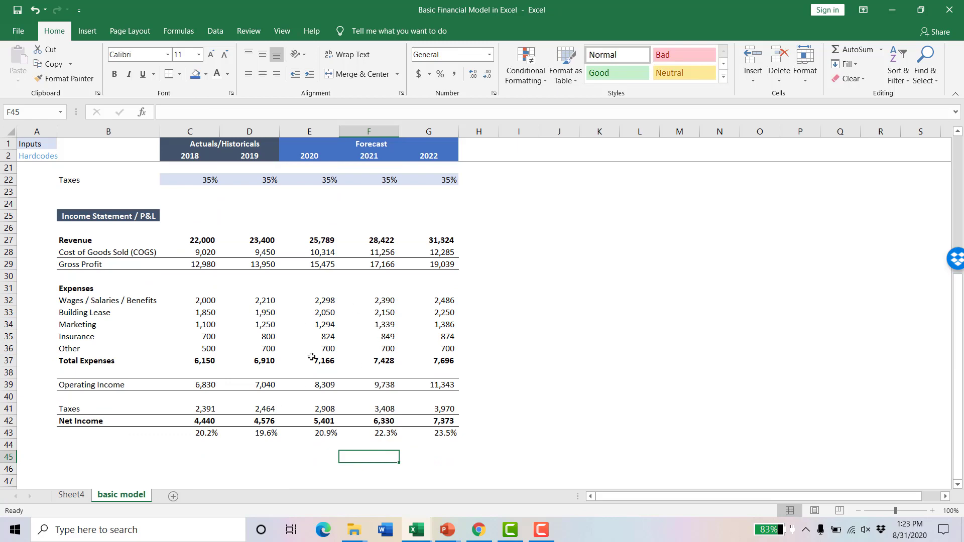
scroll(308, 355, "up", 6)
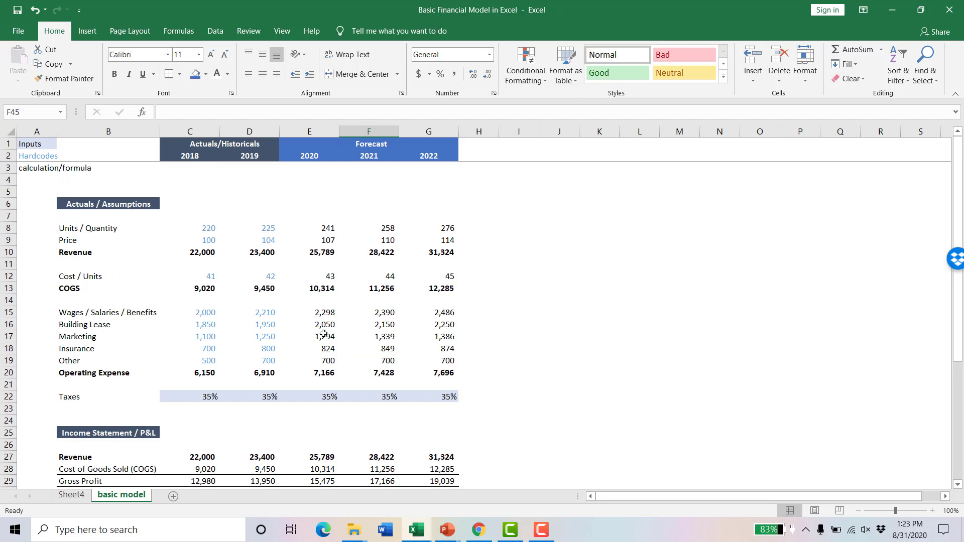
scroll(331, 341, "down", 6)
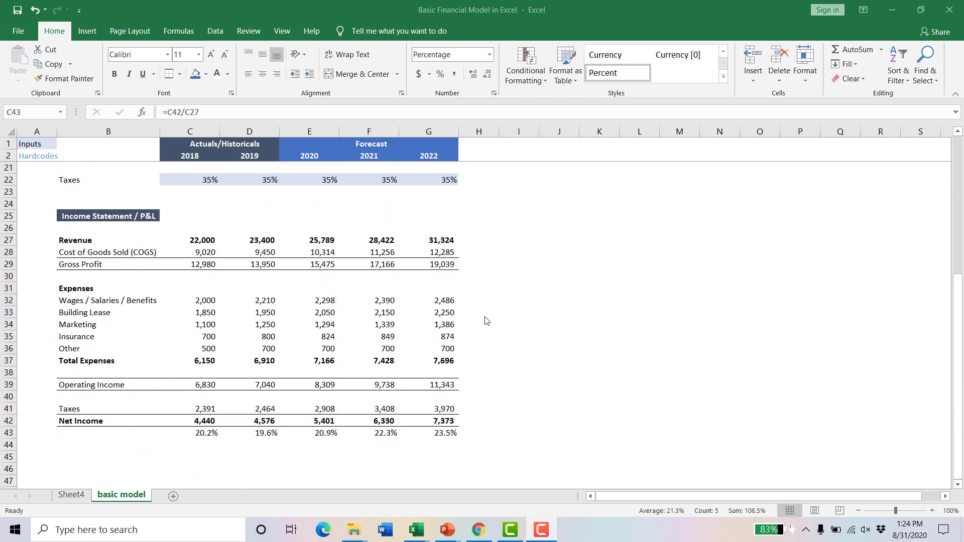
left_click(456, 423)
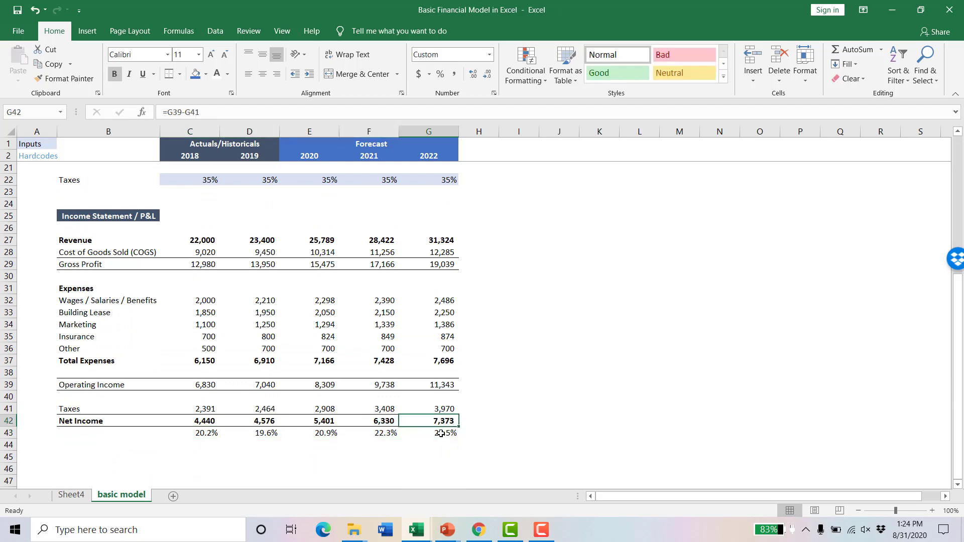
Set the print area to the whole model in A1:G43
left_click_drag(440, 433, 2, 75)
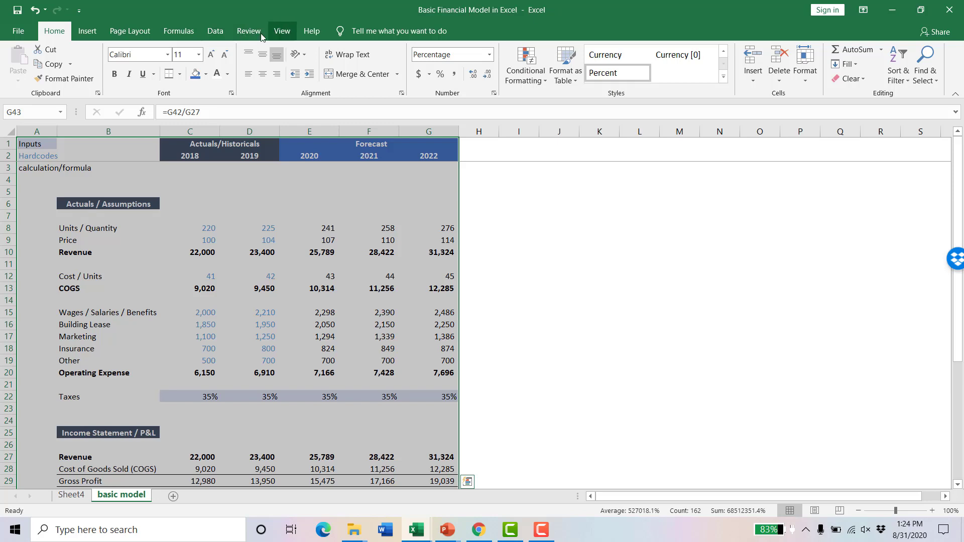
left_click(129, 32)
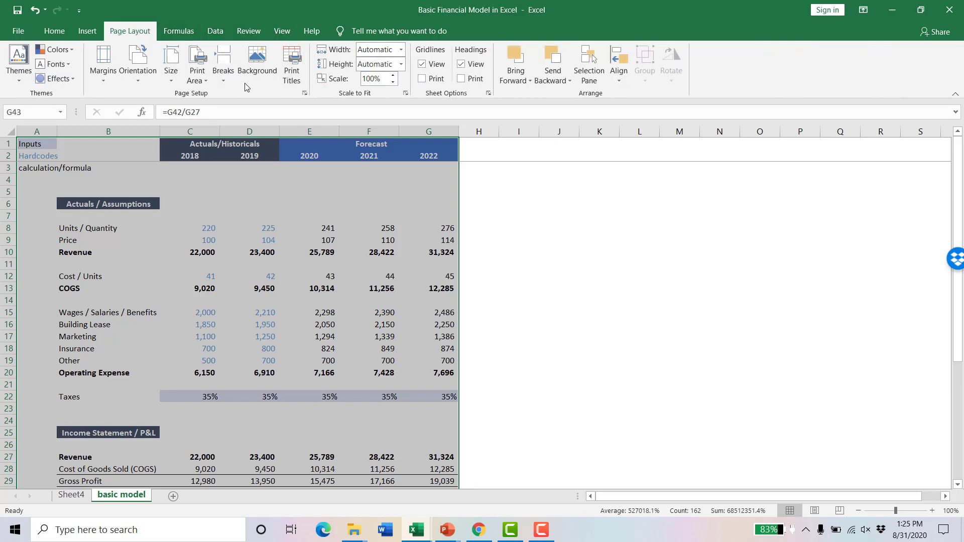
left_click(197, 70)
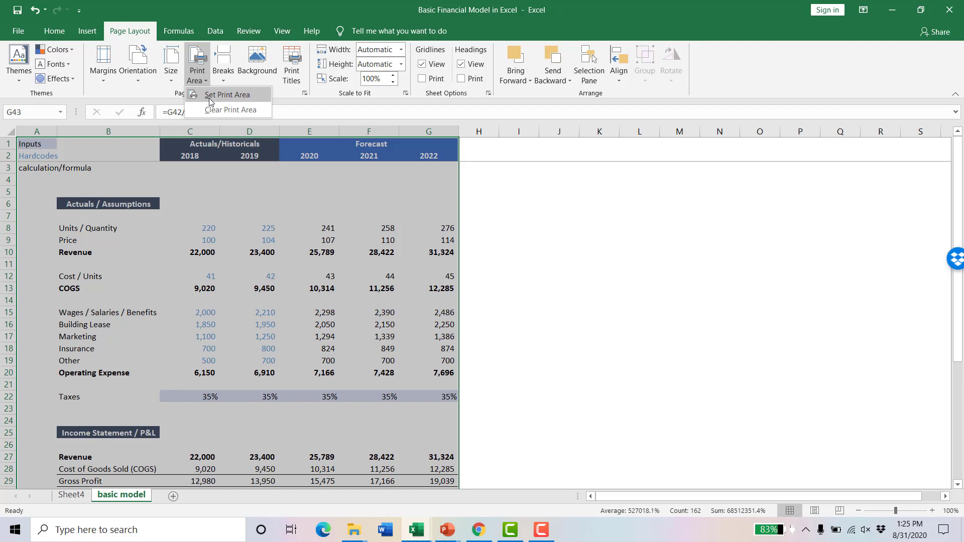
left_click(211, 95)
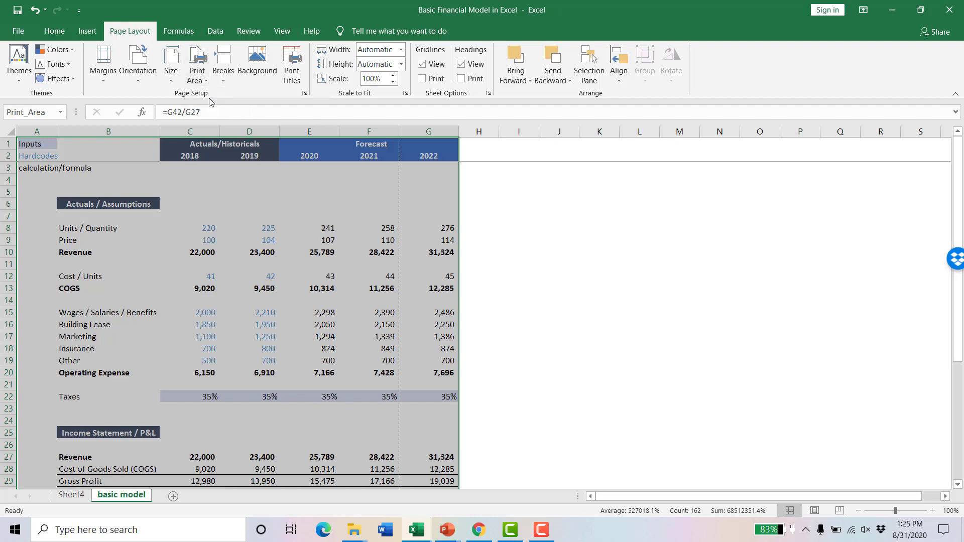
Scale the printout to fit one page wide by one page tall and save the workbook
left_click(304, 94)
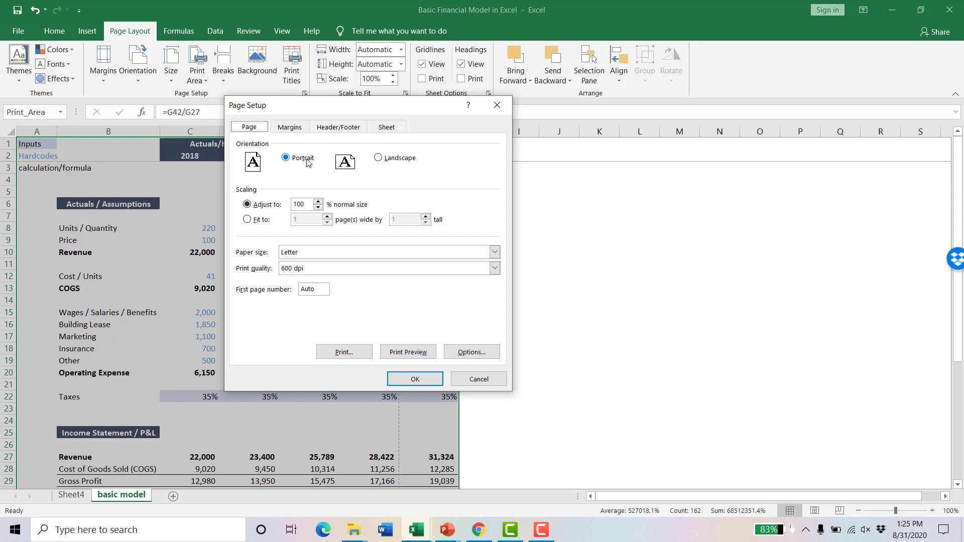
left_click(264, 221)
left_click(413, 380)
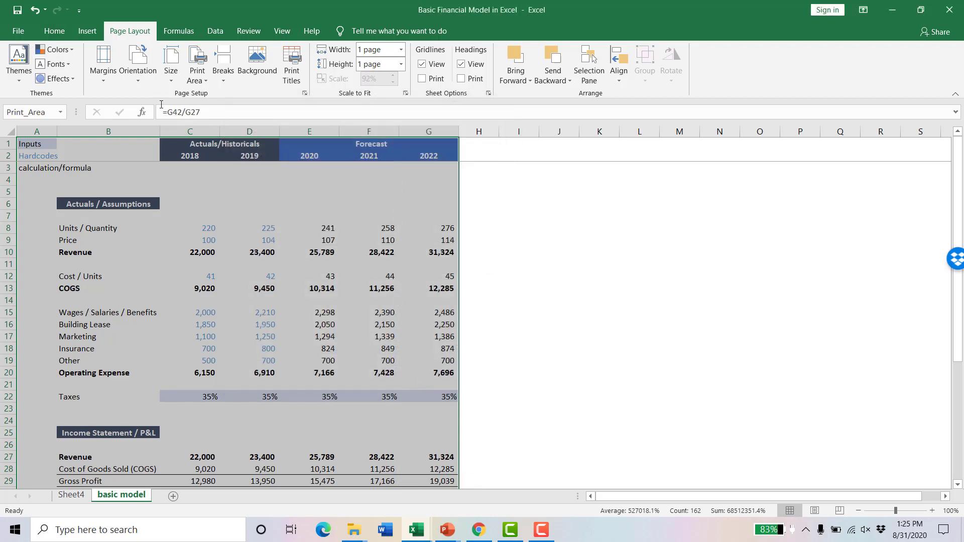
left_click(18, 14)
Check the model's print preview and the PDF/XPS export option, and return to the worksheet
left_click(19, 31)
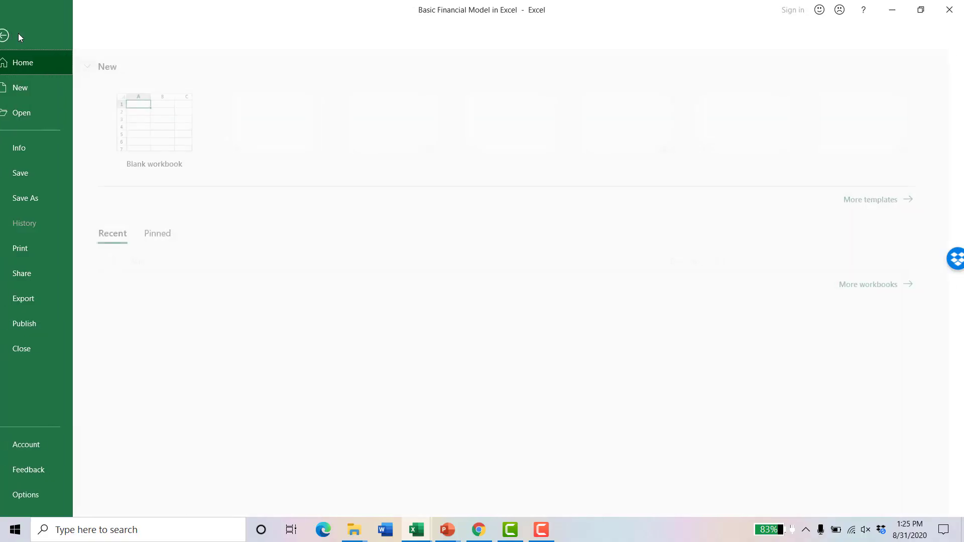
left_click(41, 249)
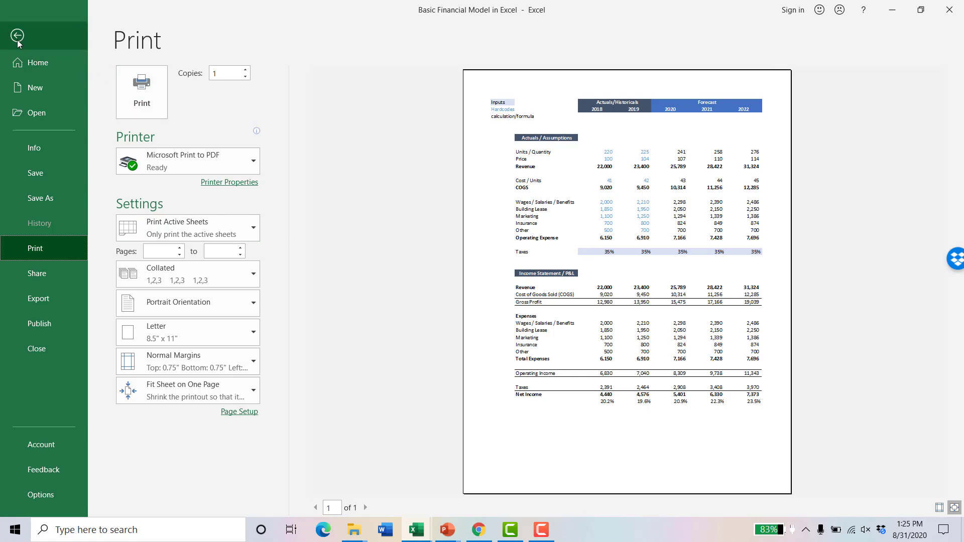
left_click(41, 303)
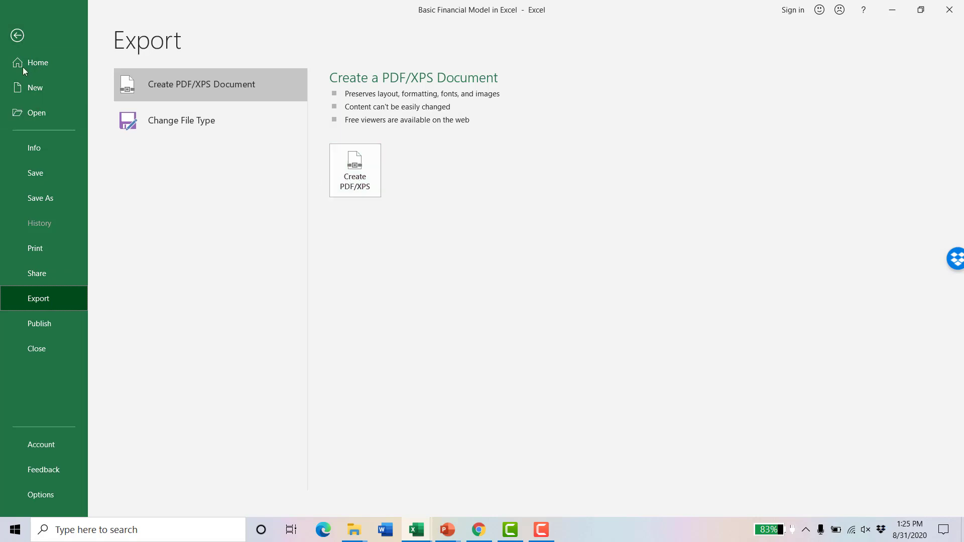
left_click(21, 33)
left_click(517, 229)
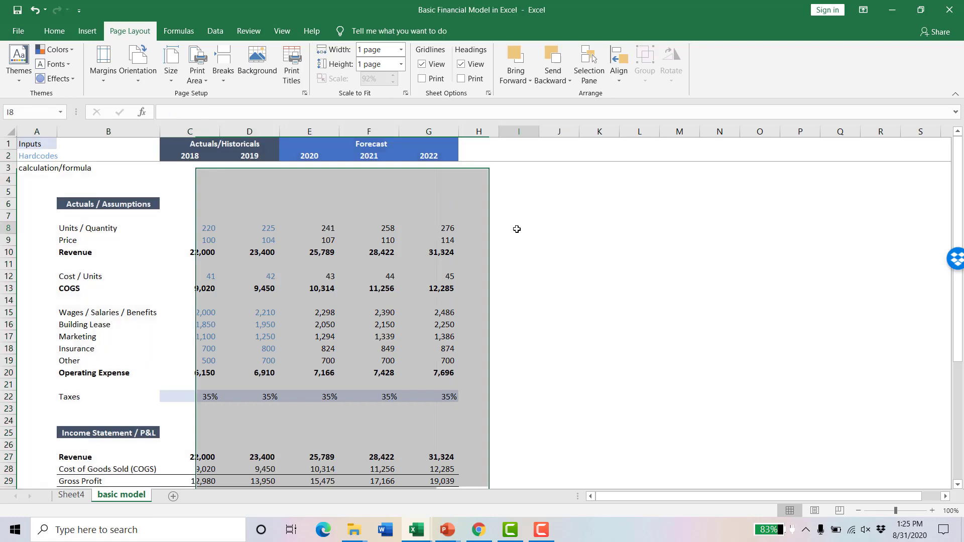
Group the assumption rows 3 to 24, and collapse and expand the group to test it
scroll(287, 231, "down", 1)
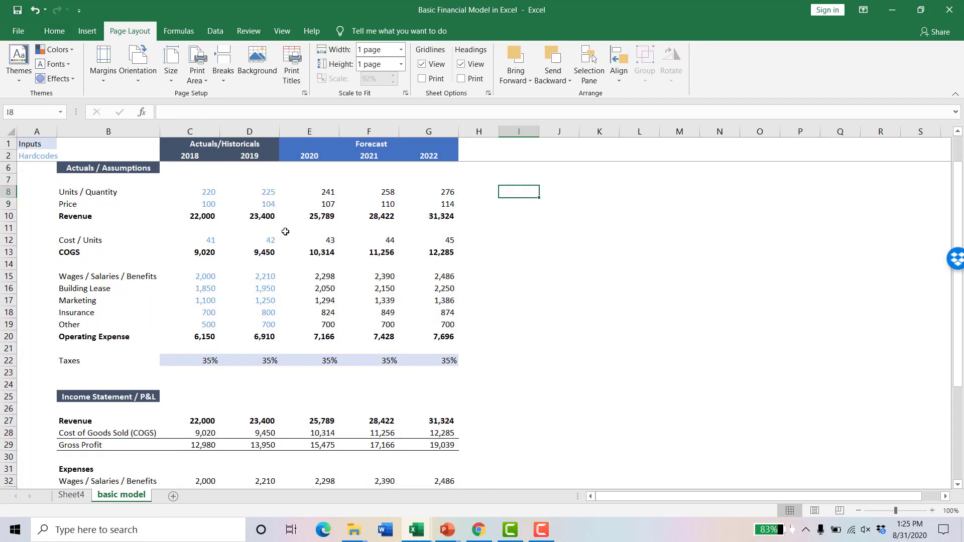
scroll(286, 231, "down", 4)
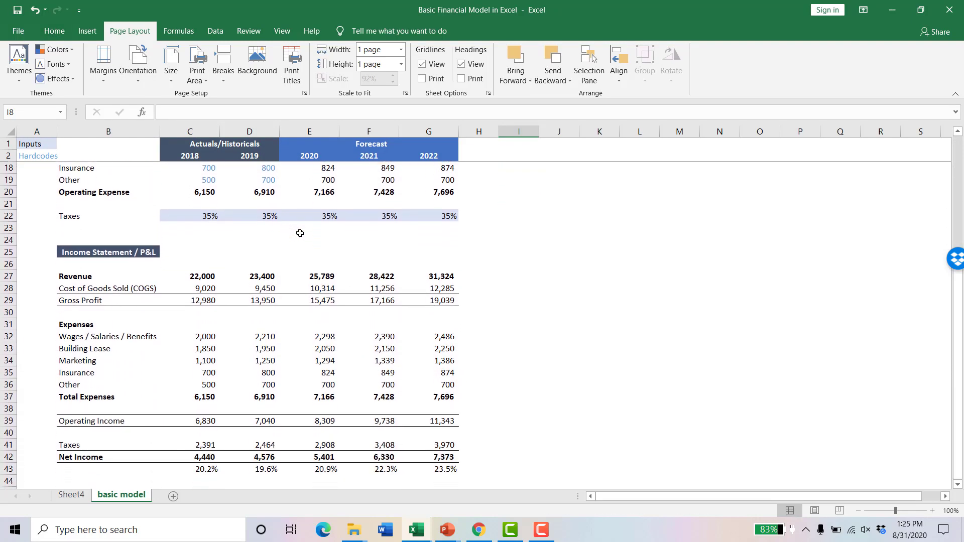
scroll(502, 260, "up", 5)
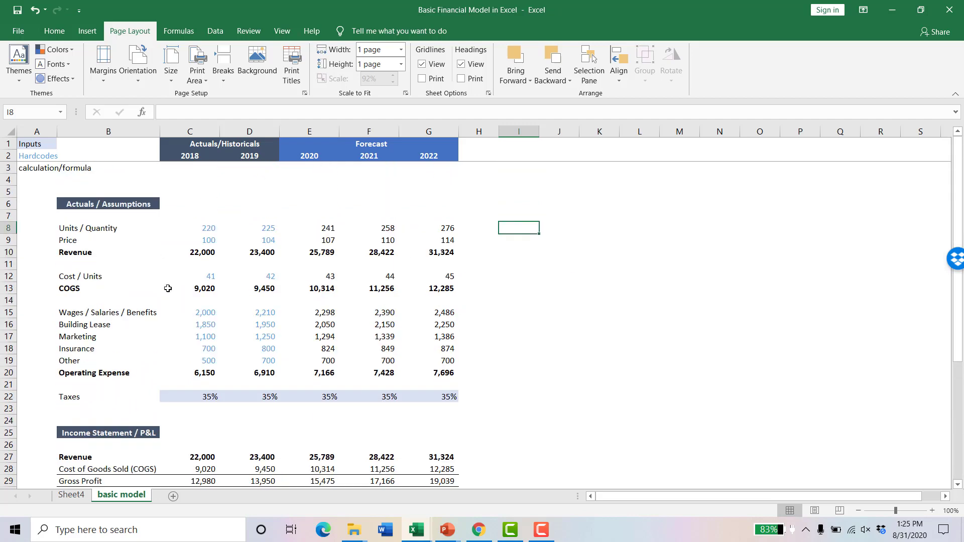
scroll(484, 351, "down", 4)
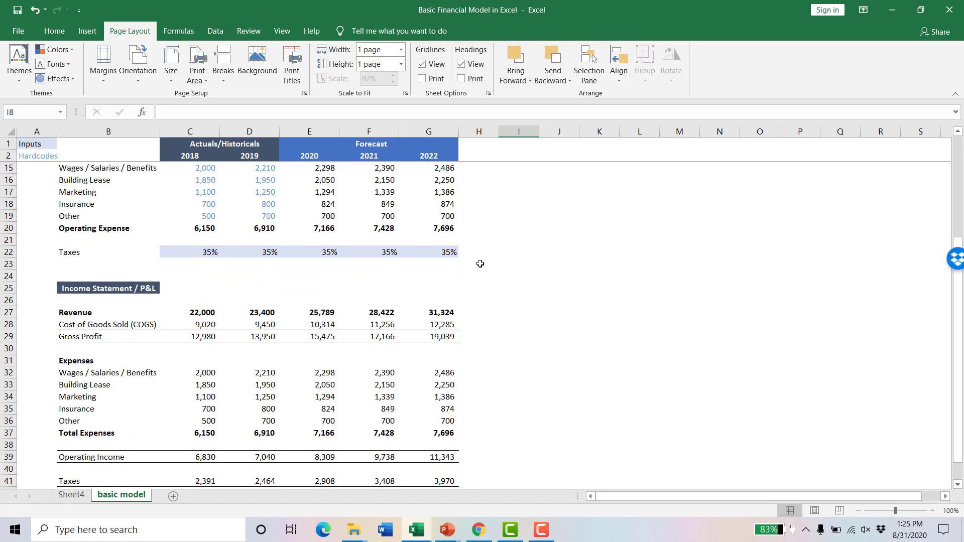
left_click_drag(6, 256, 7, 422)
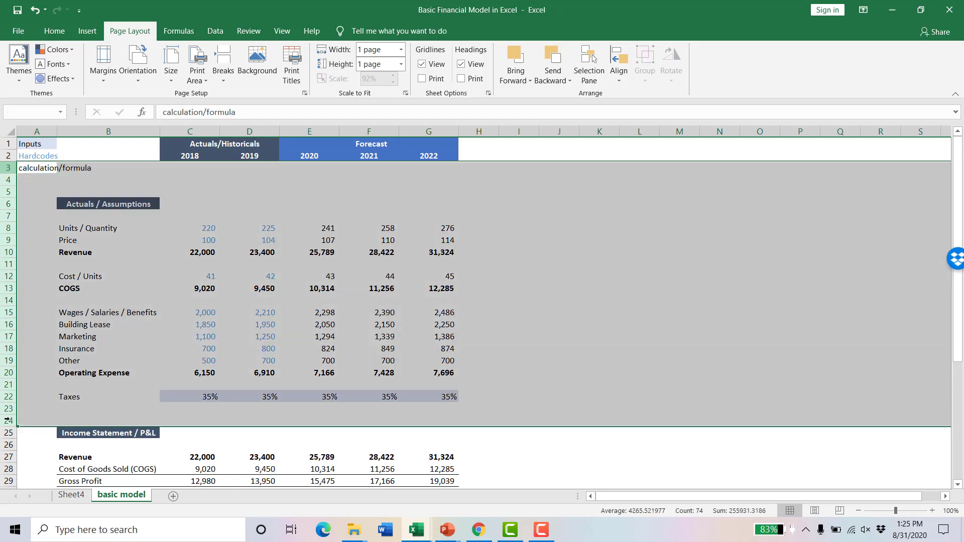
left_click(215, 31)
left_click(798, 80)
left_click(803, 99)
left_click(6, 193)
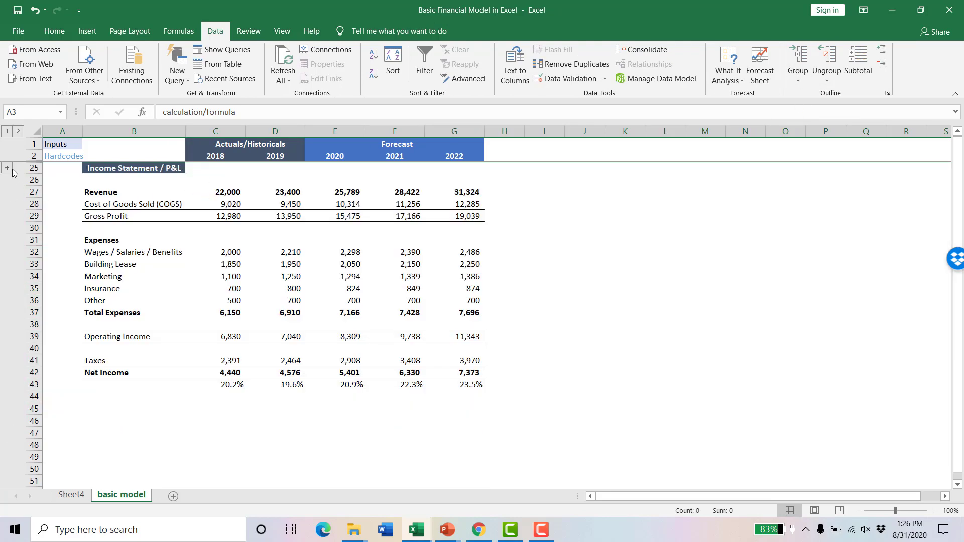
left_click(7, 168)
left_click(420, 275)
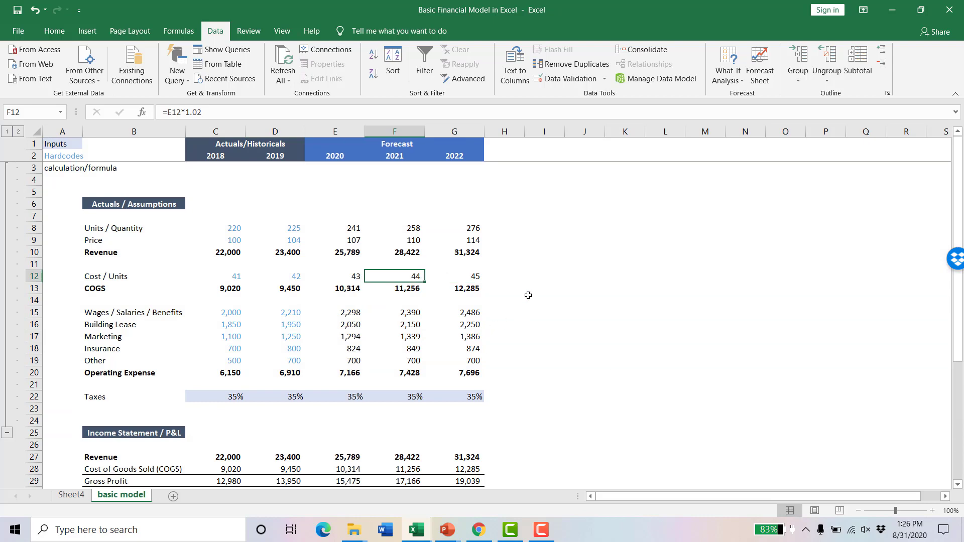
scroll(549, 267, "down", 4)
scroll(544, 270, "up", 4)
scroll(265, 282, "down", 4)
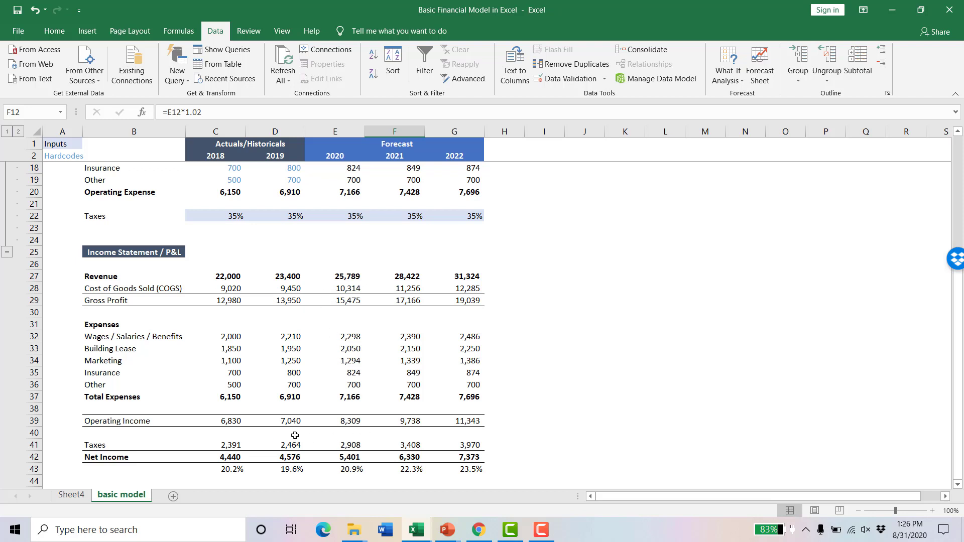
scroll(294, 435, "down", 1)
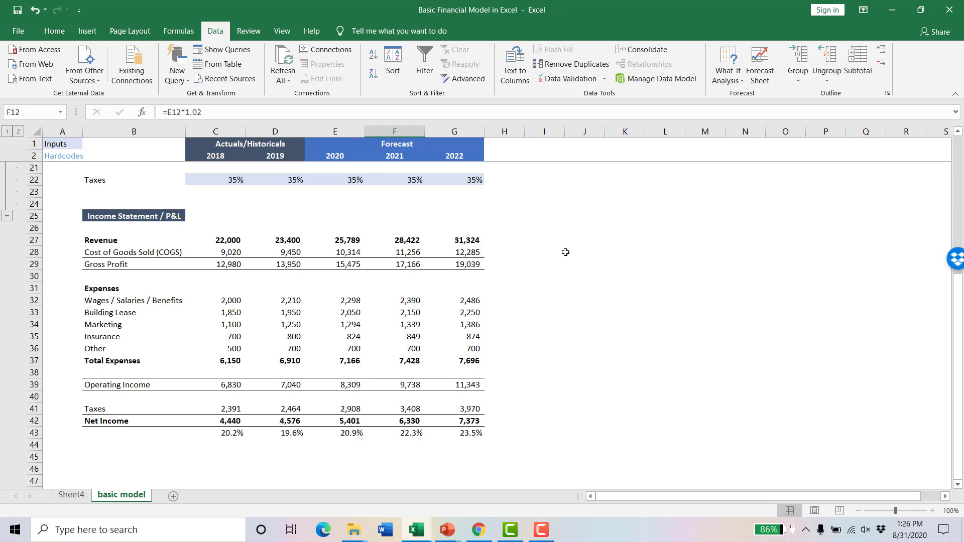
scroll(567, 252, "up", 6)
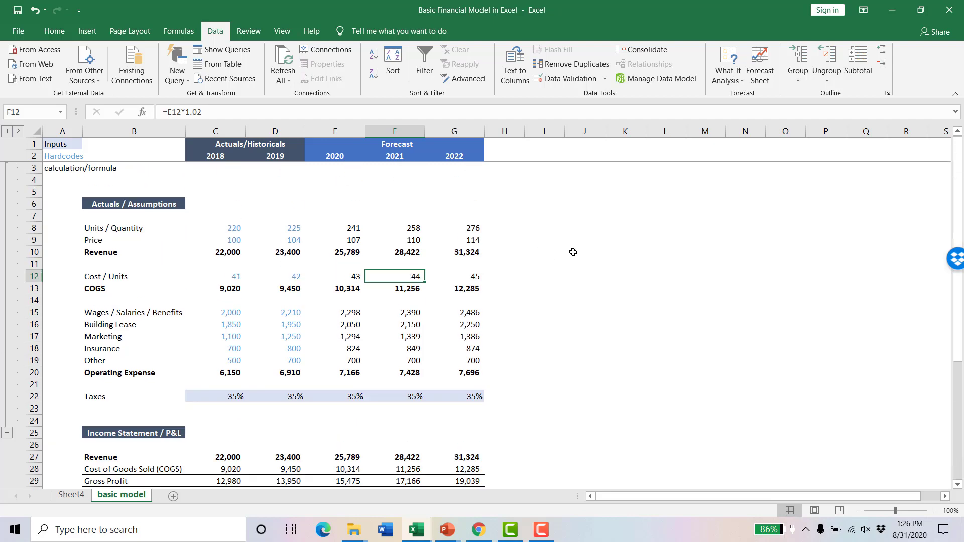